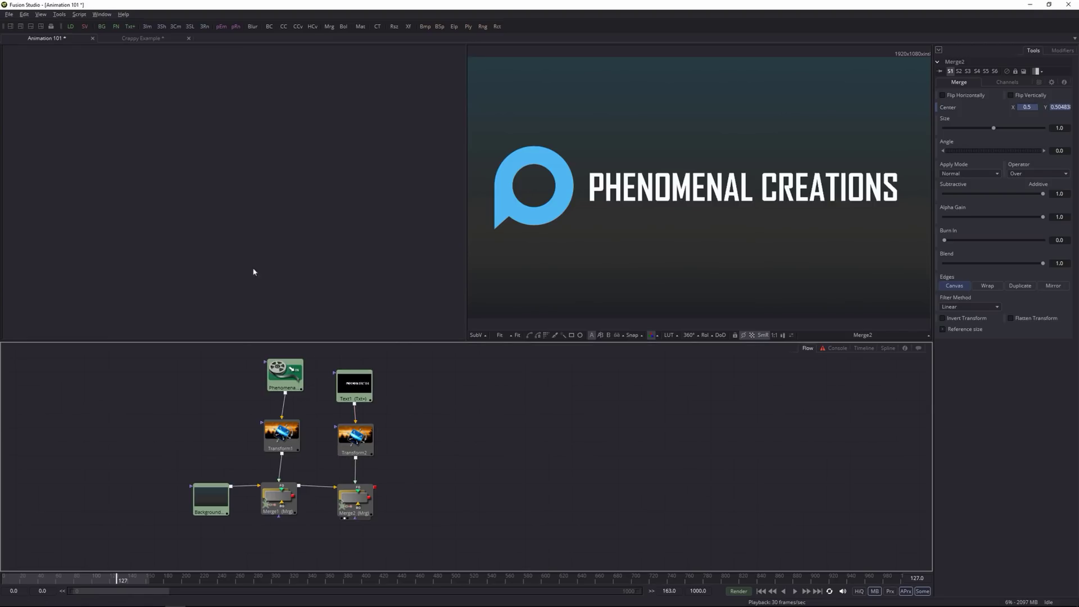
Play the Crappy Example composition from its first frame to review the bird animation, and stop playback.
{"action": "left_click", "coordinate": [131, 38]}
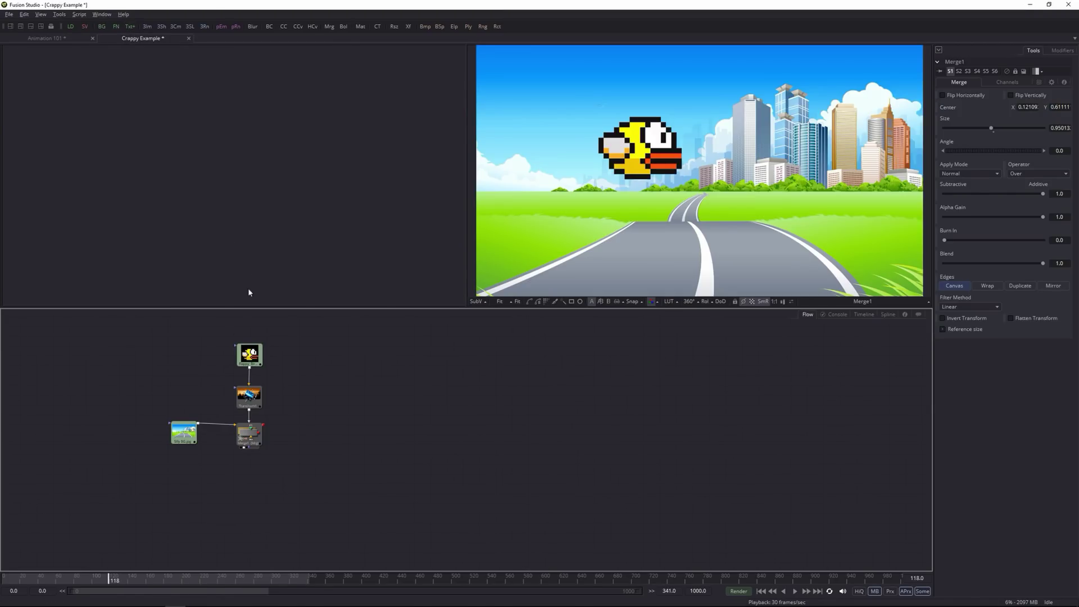
{"action": "left_click_drag", "start_coordinate": [40, 576], "coordinate": [4, 577]}
{"action": "key", "text": "space"}
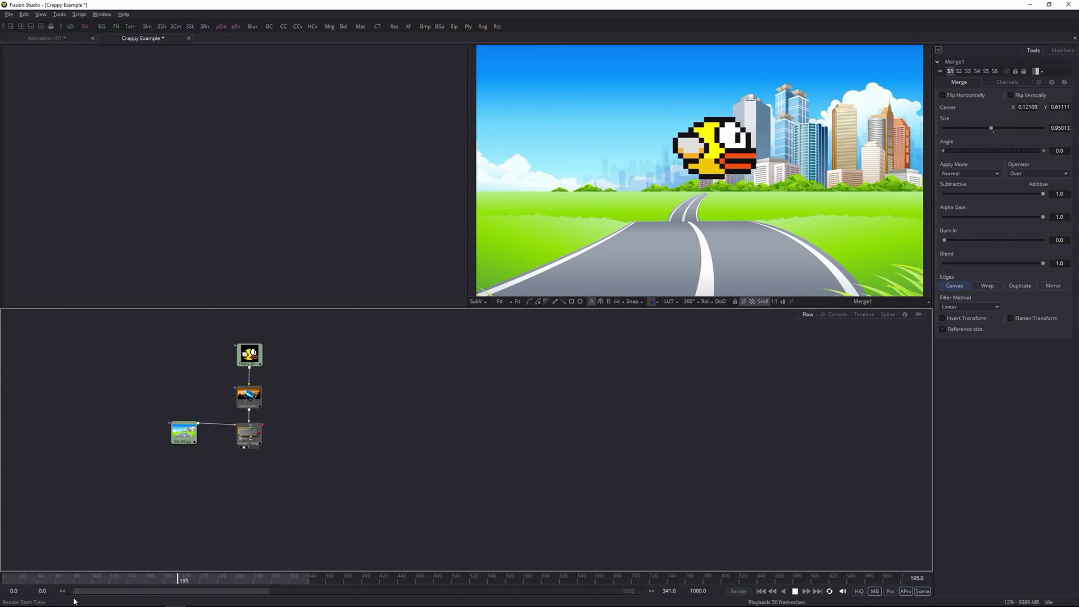
{"action": "key", "text": "space"}
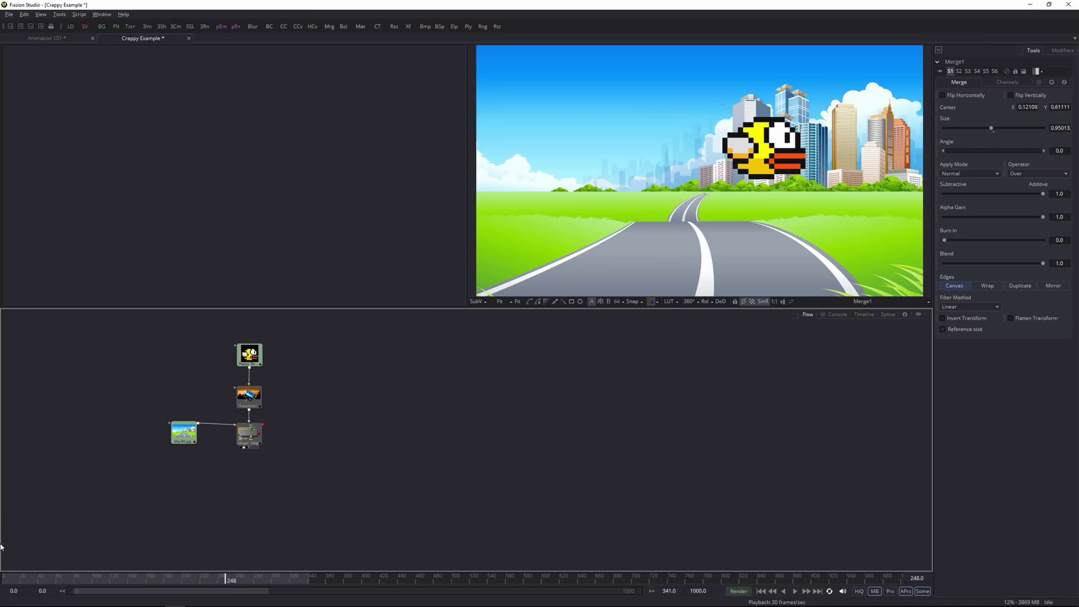
Switch to the Animation 101 composition and play the logo animation from its first frame, stopping when reviewed.
{"action": "left_click", "coordinate": [45, 38]}
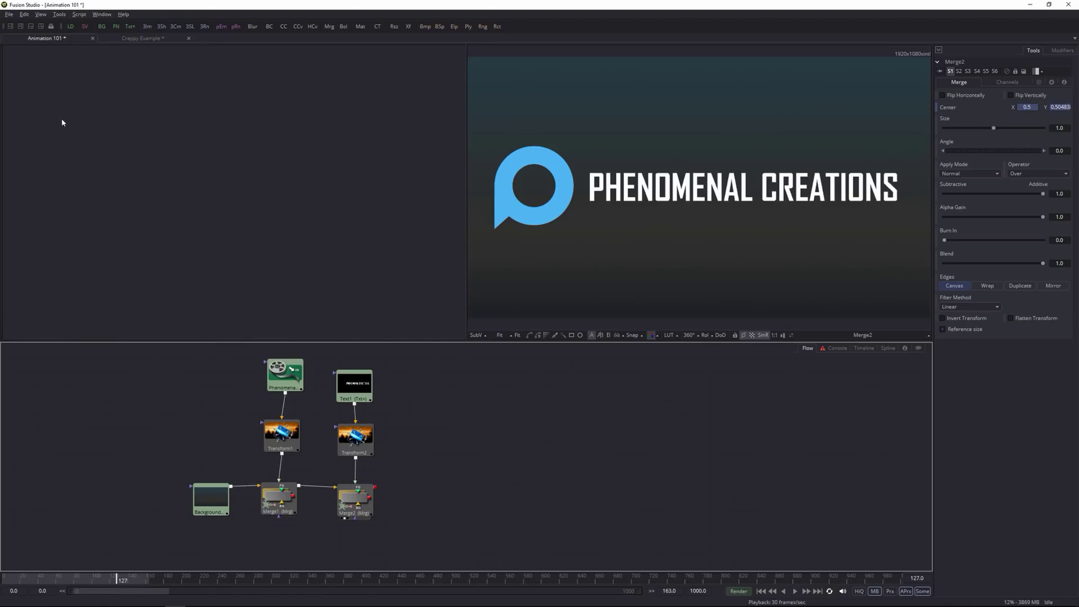
{"action": "left_click_drag", "start_coordinate": [34, 579], "coordinate": [2, 579]}
{"action": "key", "text": "space"}
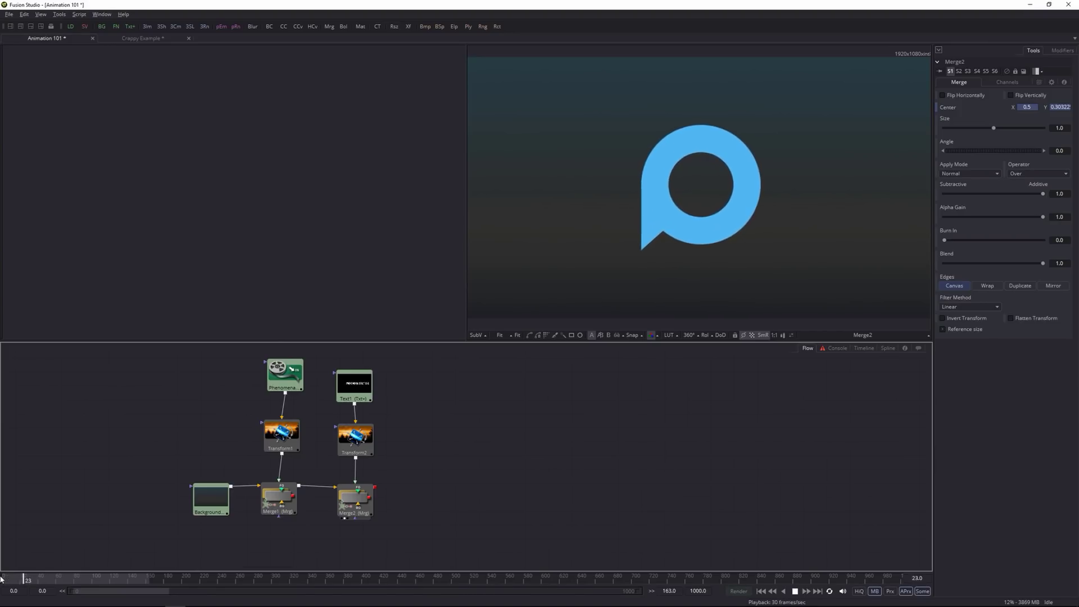
{"action": "key", "text": "space"}
{"action": "key", "text": "space"}
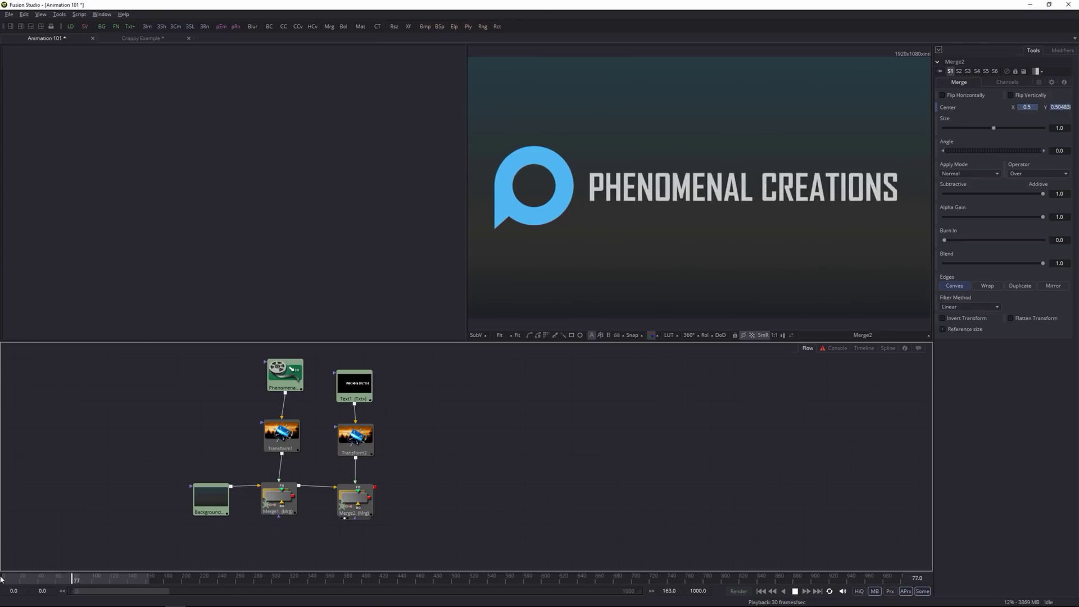
{"action": "key", "text": "space"}
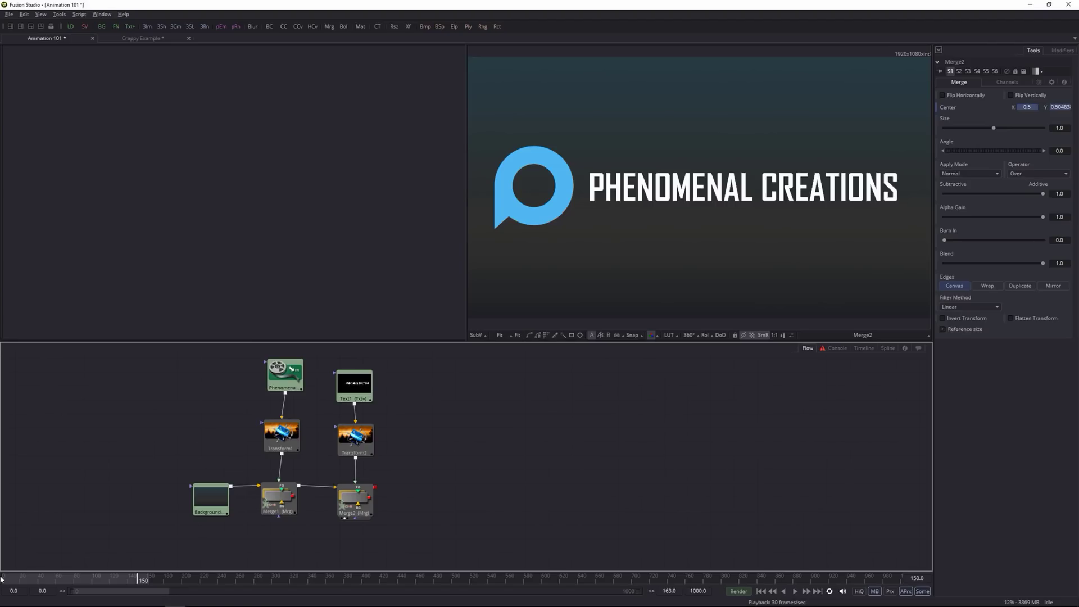
Create a new composition and save it as Tutorial in the Fusion PROJ folder.
{"action": "left_click", "coordinate": [9, 14]}
{"action": "left_click", "coordinate": [20, 28]}
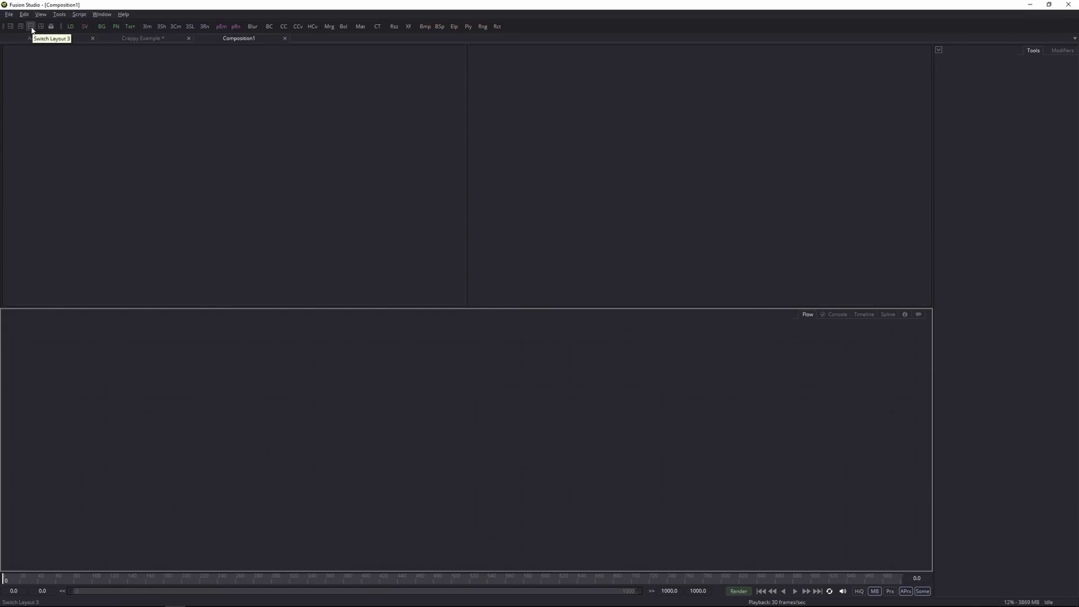
{"action": "key", "text": "ctrl+s"}
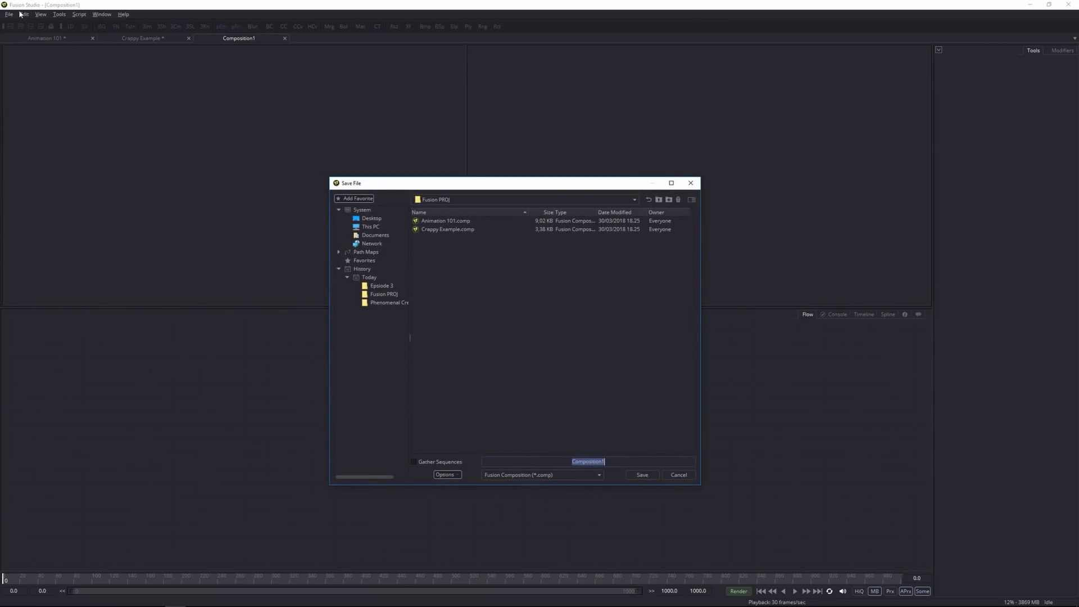
{"action": "type", "text": "Tutoa"}
{"action": "key", "text": "BackSpace"}
{"action": "type", "text": "rial"}
{"action": "key", "text": "Return"}
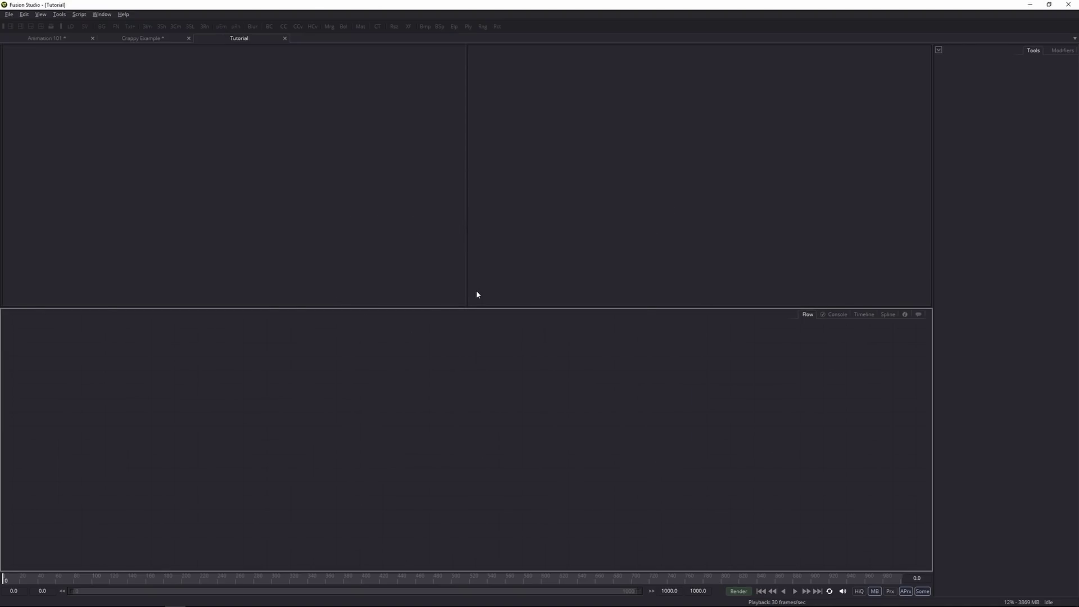
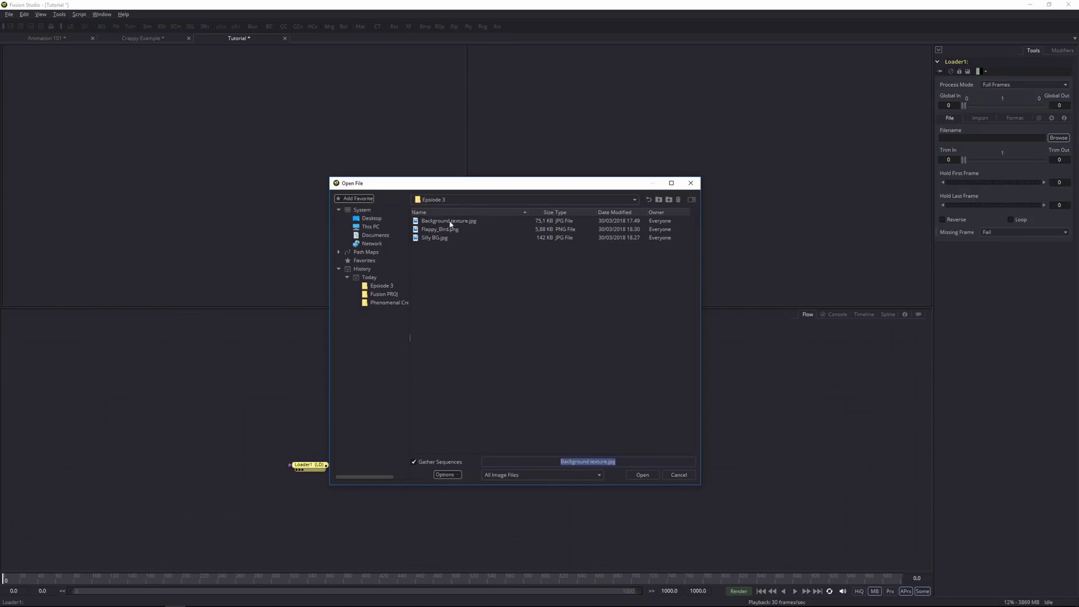
Load Background texture.jpg into the first Loader node and display it in the second viewer.
{"action": "left_click", "coordinate": [448, 221]}
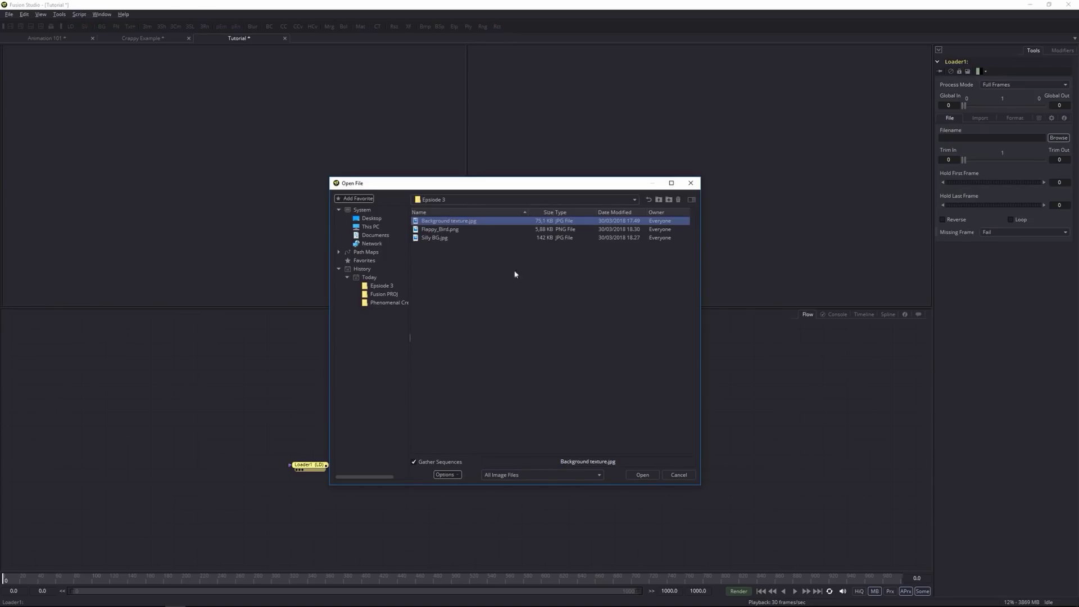
{"action": "left_click", "coordinate": [643, 475]}
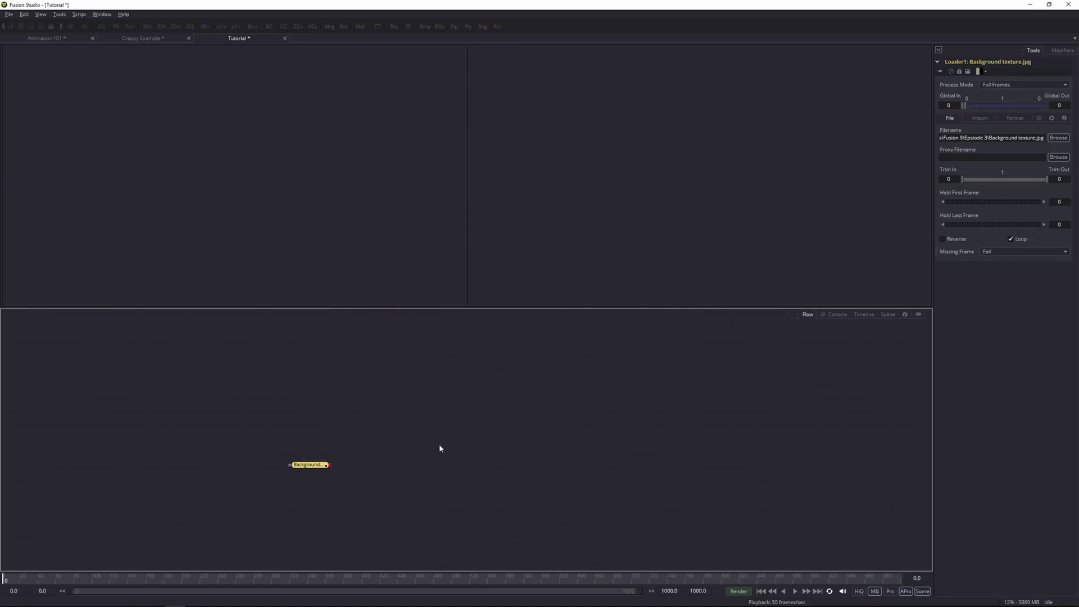
{"action": "left_click_drag", "start_coordinate": [309, 467], "coordinate": [245, 435]}
{"action": "key", "text": "2"}
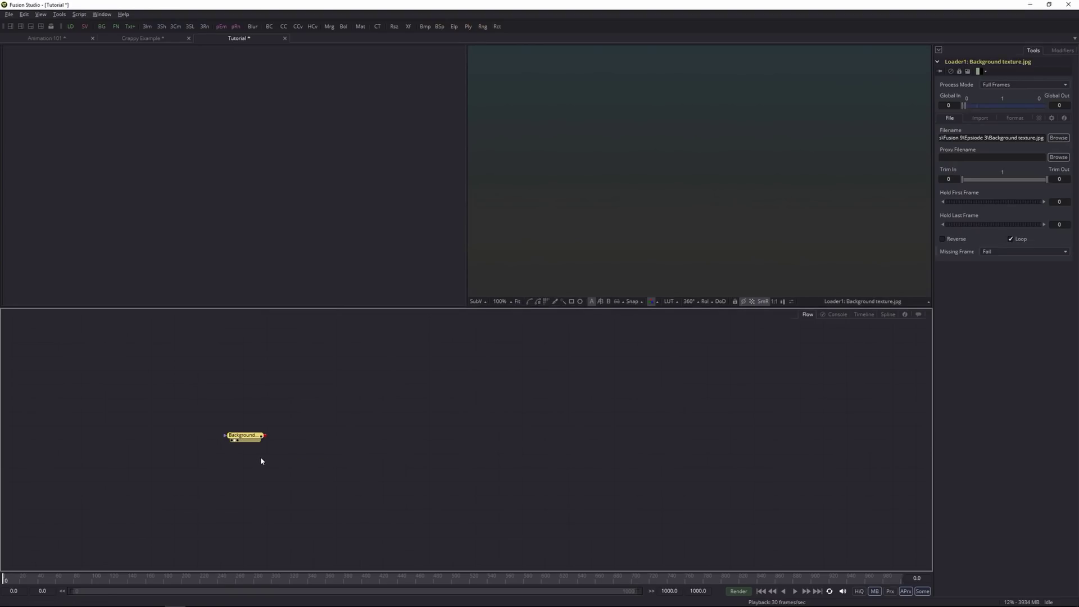
Force all node tiles to show pictures and fit the background image to its viewer.
{"action": "right_click", "coordinate": [362, 406]}
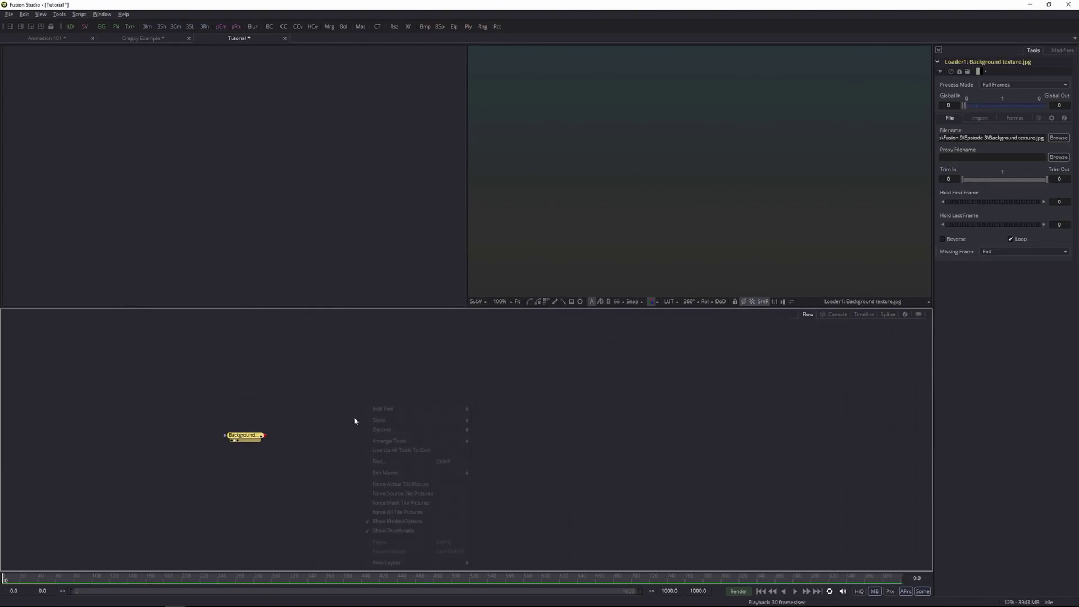
{"action": "left_click", "coordinate": [376, 512]}
{"action": "left_click_drag", "start_coordinate": [248, 456], "coordinate": [210, 445]}
{"action": "left_click", "coordinate": [269, 442]}
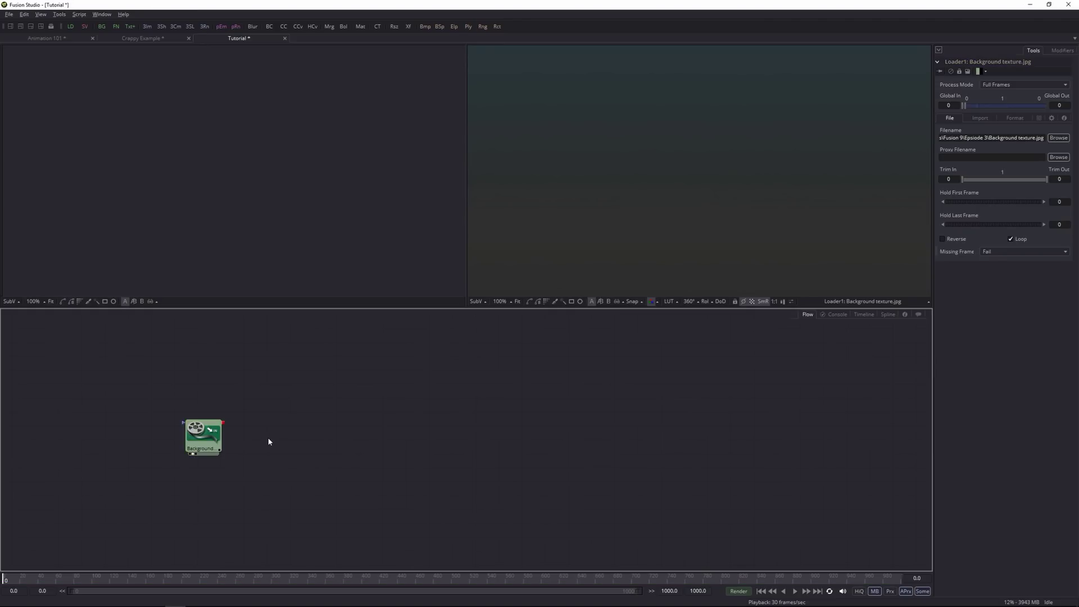
{"action": "left_click", "coordinate": [517, 301]}
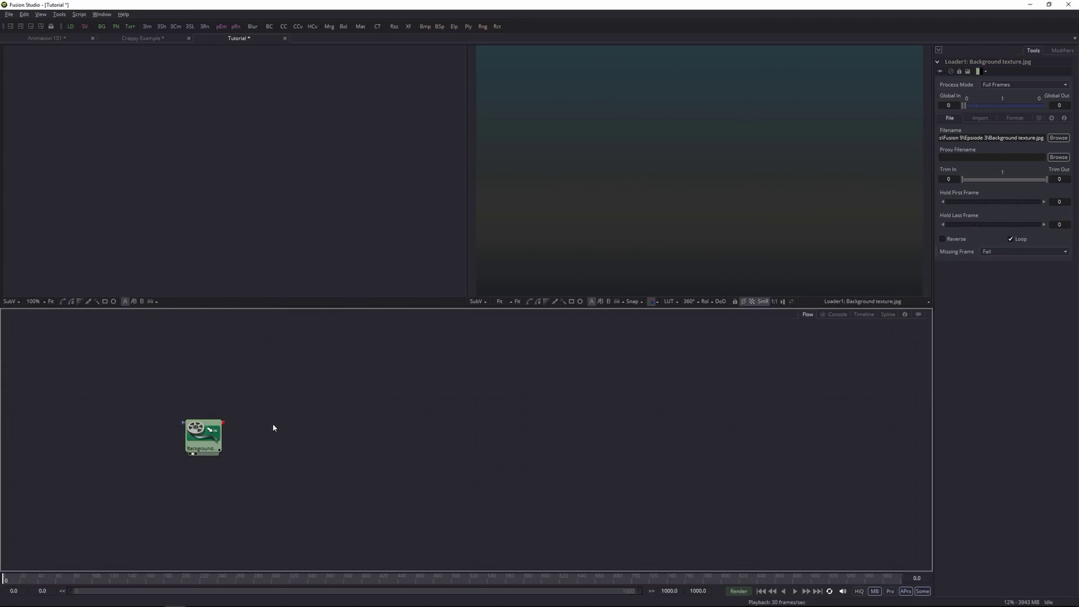
Add a second Loader node with Phenomenal Creations Logo 2018.png from the Phenomenal Creations folder.
{"action": "key", "text": "ctrl+space"}
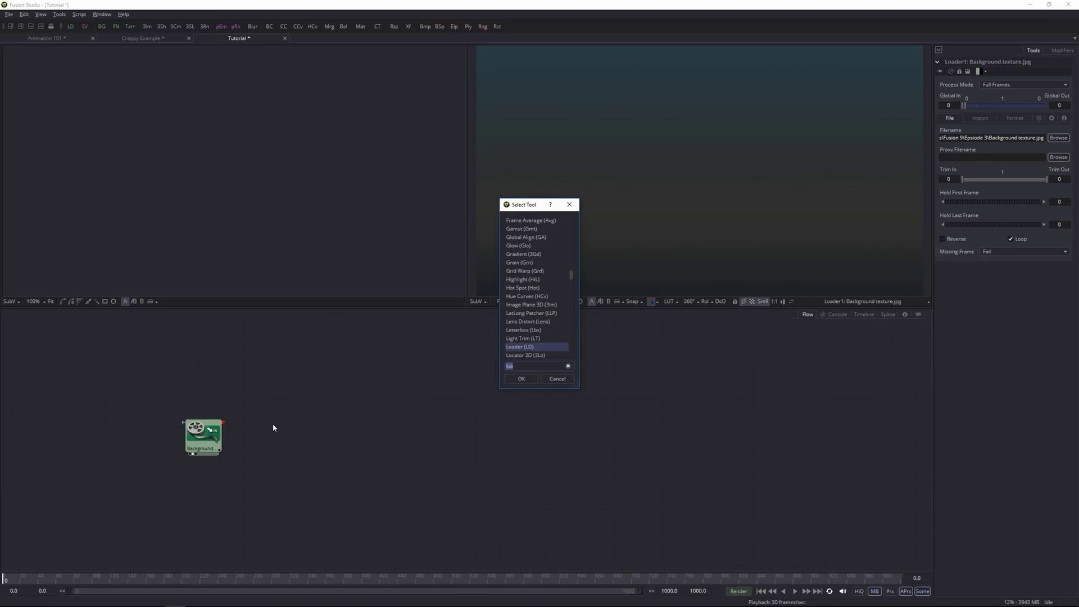
{"action": "type", "text": "loa"}
{"action": "key", "text": "Return"}
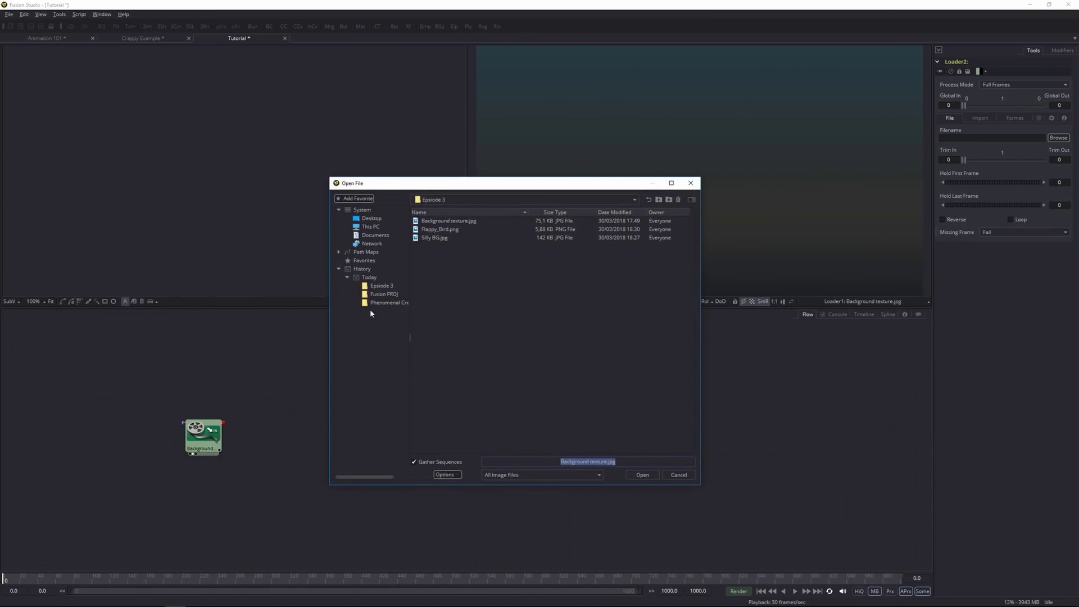
{"action": "left_click", "coordinate": [378, 304]}
{"action": "left_click", "coordinate": [471, 297]}
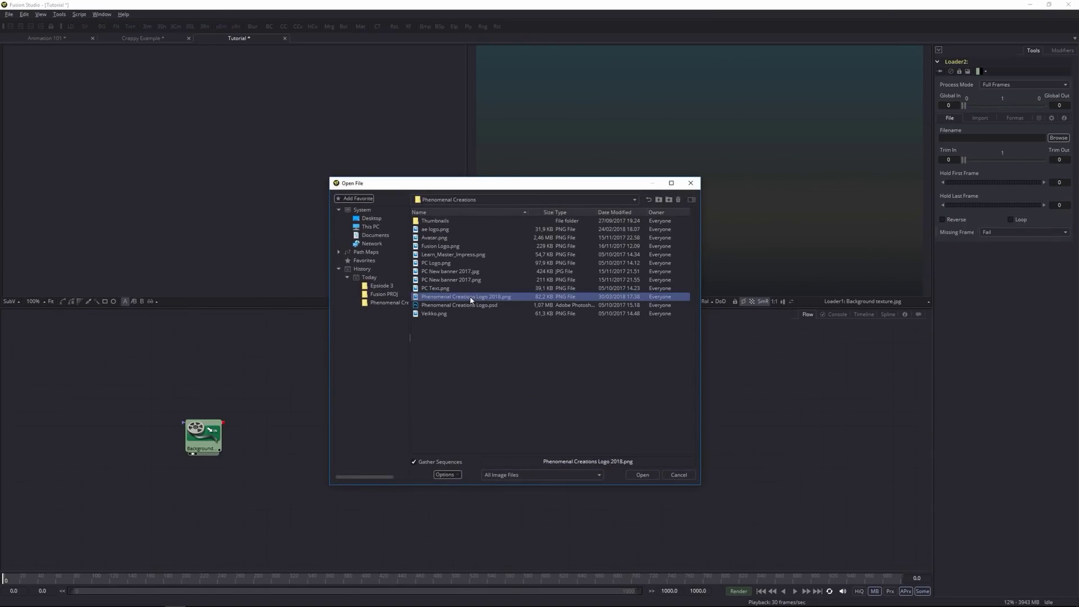
{"action": "left_click", "coordinate": [643, 476]}
Place the logo node above the background node and display it fitted in the first viewer.
{"action": "left_click_drag", "start_coordinate": [526, 394], "coordinate": [213, 407]}
{"action": "key", "text": "1"}
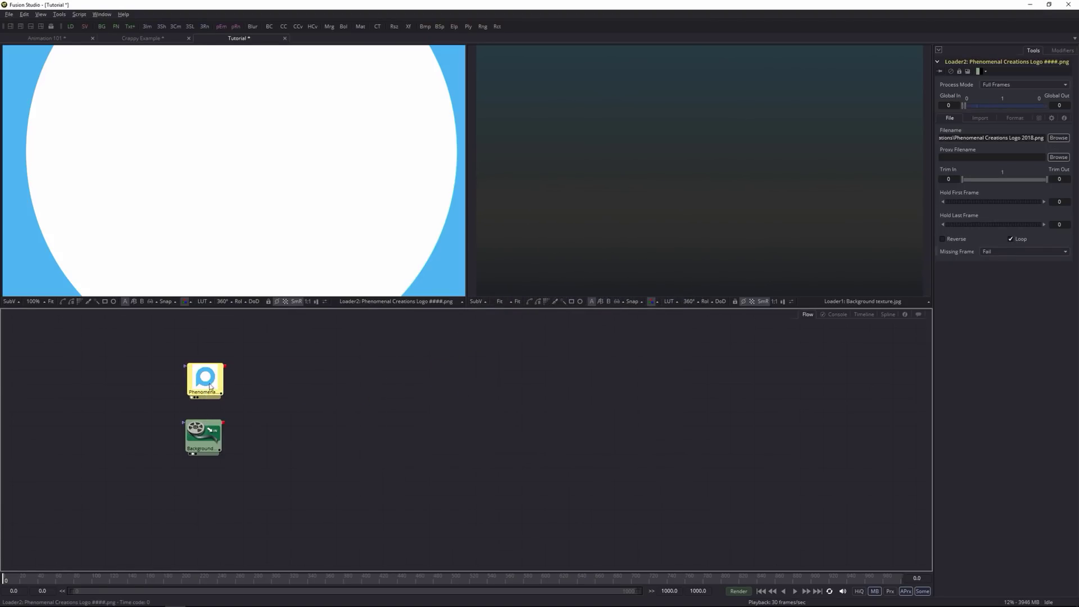
{"action": "left_click", "coordinate": [51, 302]}
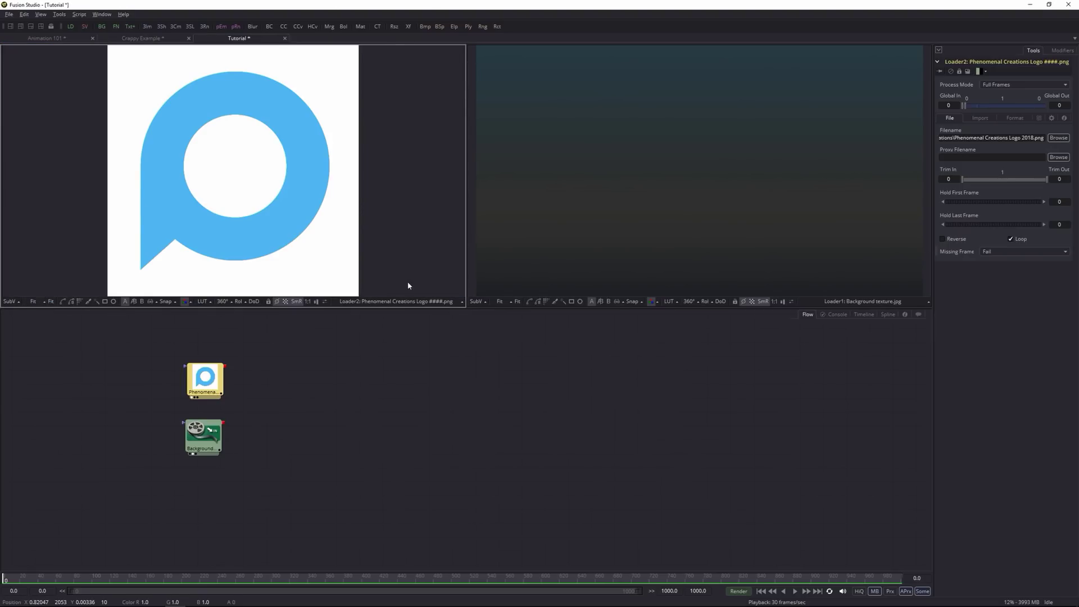
Enable Post-Multiply by Alpha in the logo Loader's import settings so its surroundings turn transparent.
{"action": "left_click_drag", "start_coordinate": [148, 356], "coordinate": [219, 454]}
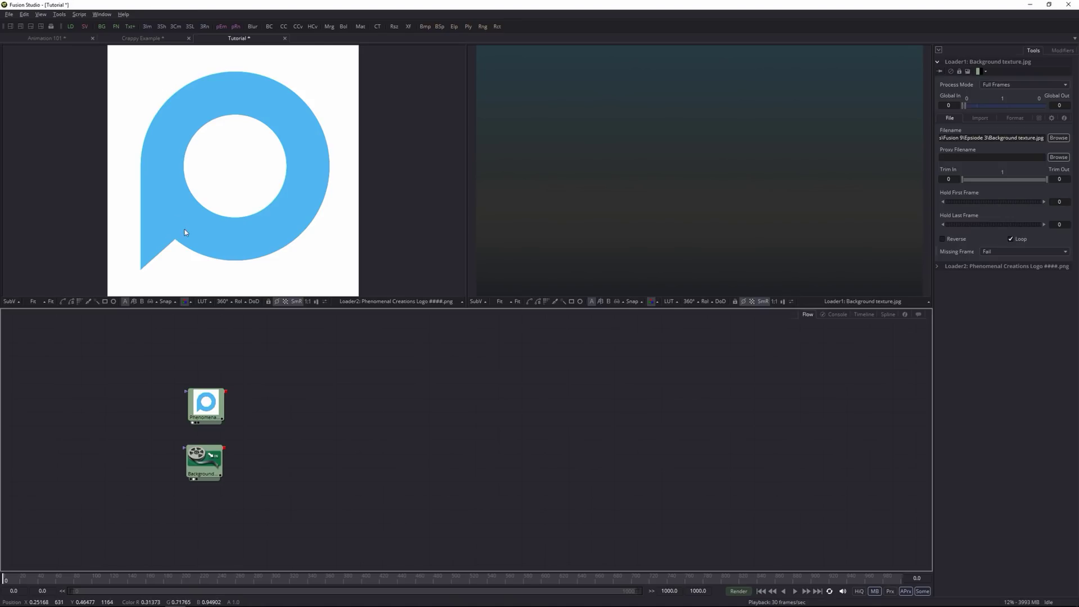
{"action": "left_click", "coordinate": [206, 406]}
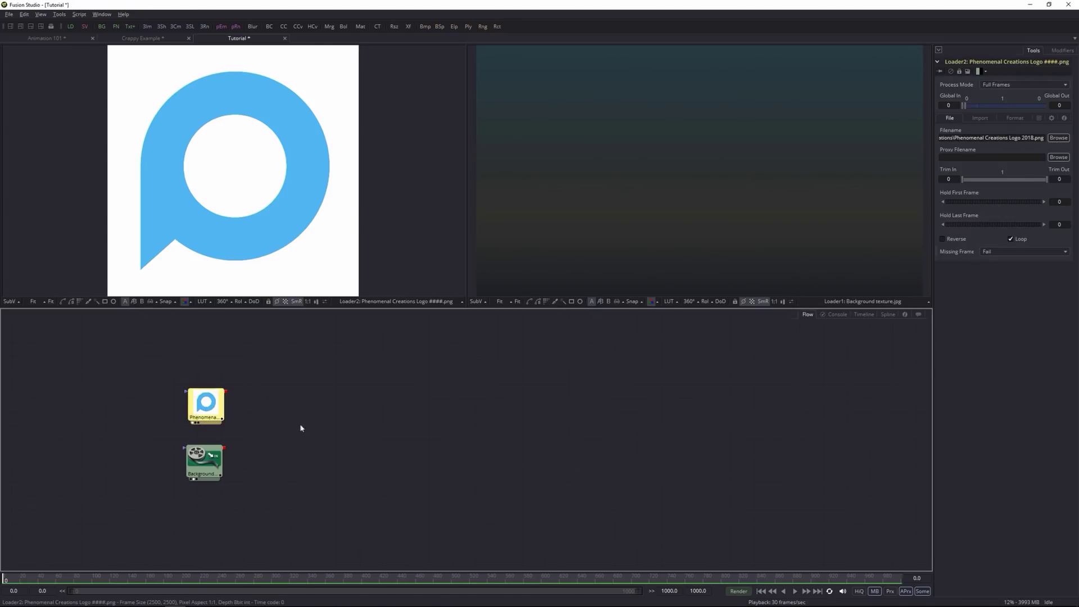
{"action": "left_click", "coordinate": [980, 118]}
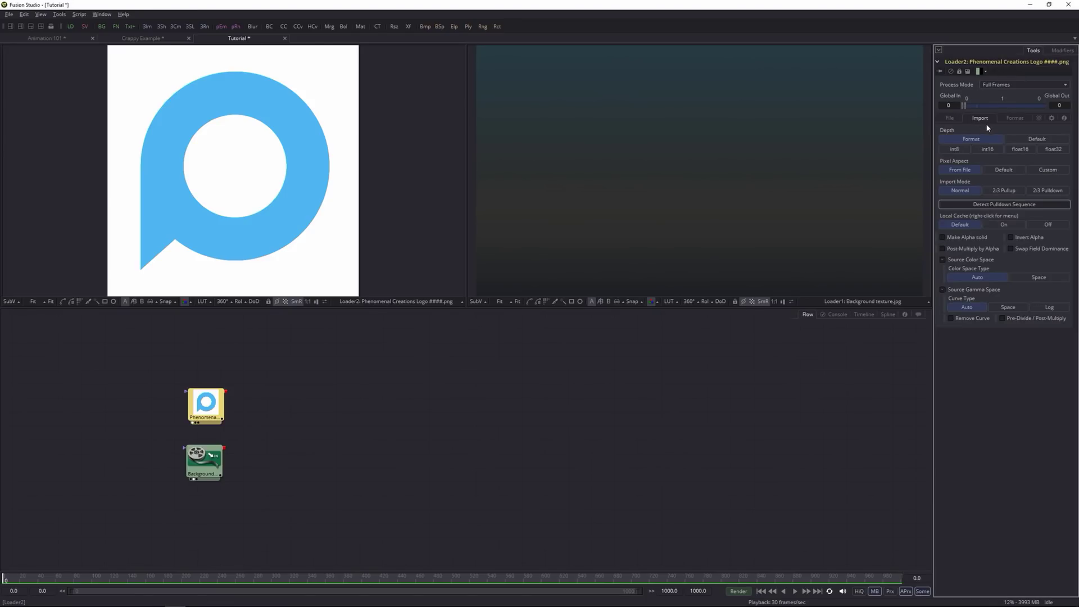
{"action": "left_click", "coordinate": [943, 249]}
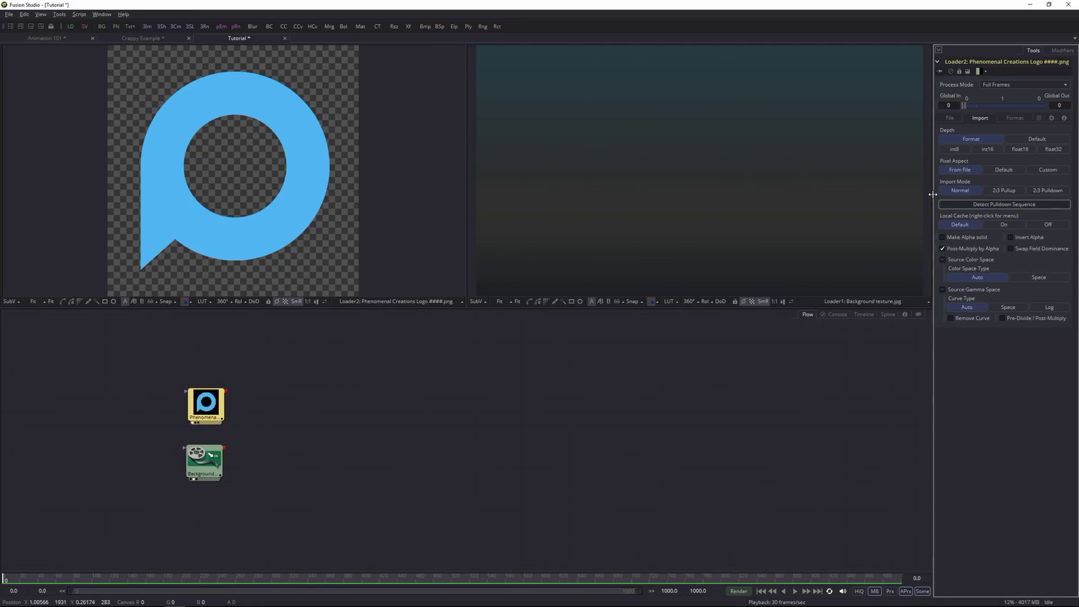
{"action": "left_click", "coordinate": [950, 118]}
{"action": "left_click", "coordinate": [388, 372]}
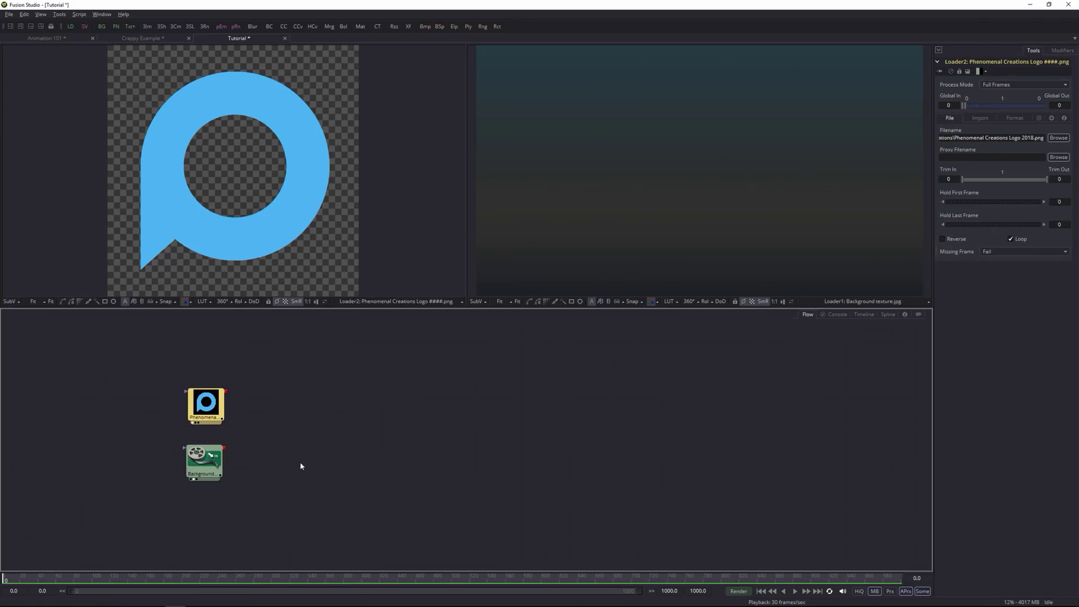
Add a Merge node beside the two loaders and delete the logo's connection to its background input.
{"action": "key", "text": "shift+space"}
{"action": "type", "text": "merge"}
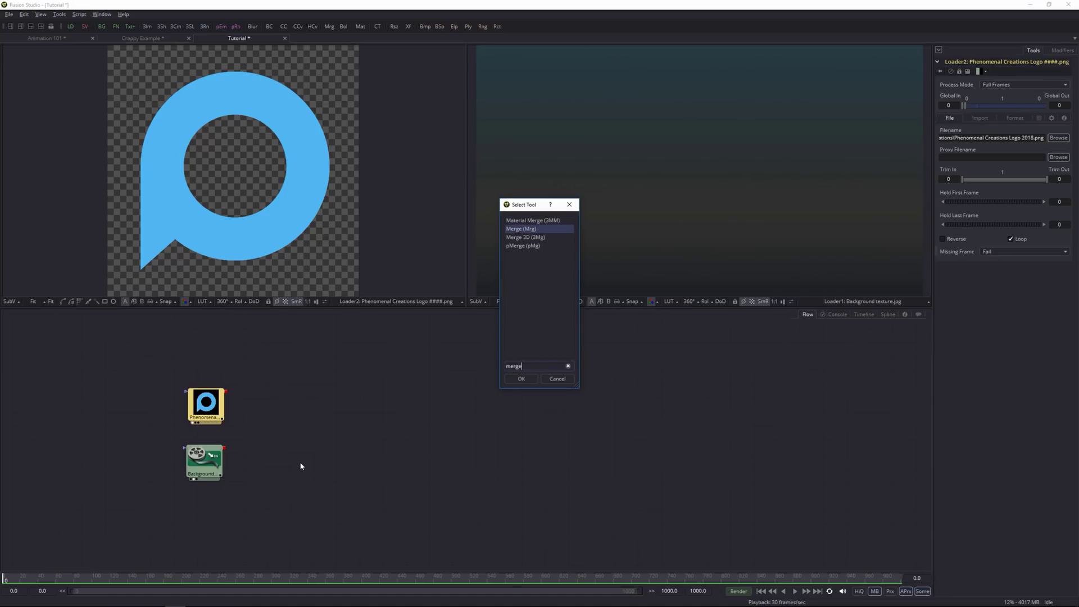
{"action": "key", "text": "Return"}
{"action": "left_click_drag", "start_coordinate": [252, 404], "coordinate": [270, 447]}
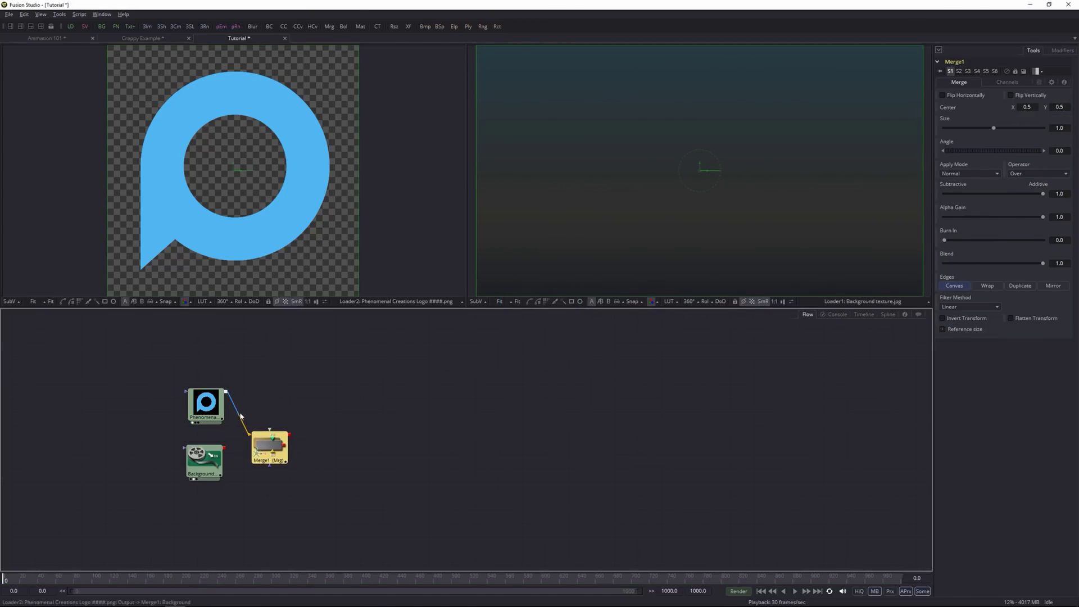
{"action": "left_click", "coordinate": [237, 411]}
{"action": "key", "text": "Delete"}
Space out the logo and Merge nodes and connect the background texture to the Merge's background input.
{"action": "left_click_drag", "start_coordinate": [205, 405], "coordinate": [212, 386]}
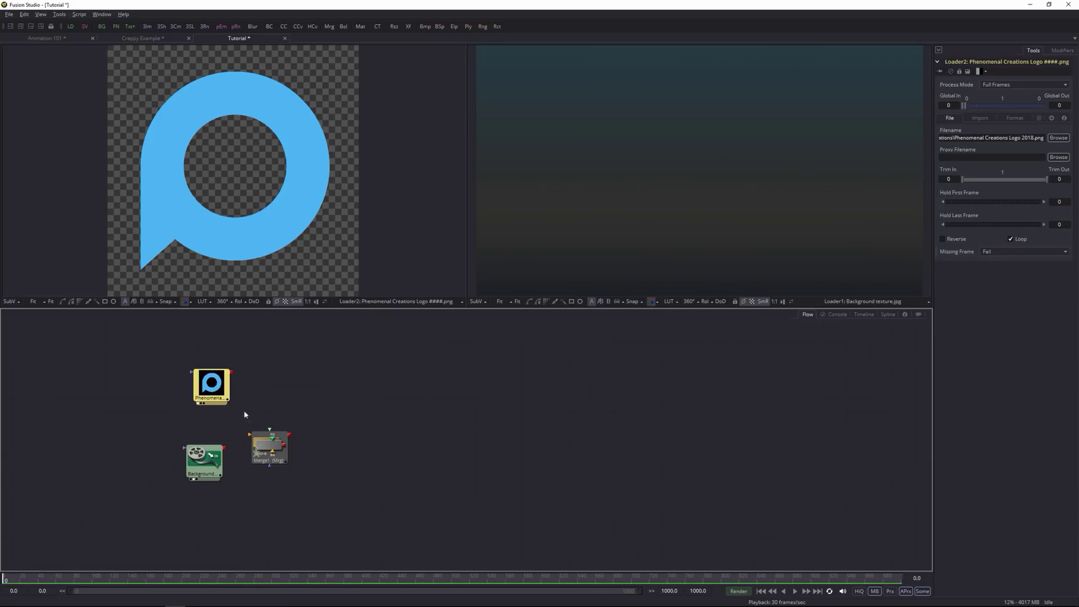
{"action": "left_click_drag", "start_coordinate": [270, 450], "coordinate": [271, 476]}
{"action": "left_click_drag", "start_coordinate": [224, 449], "coordinate": [254, 467]}
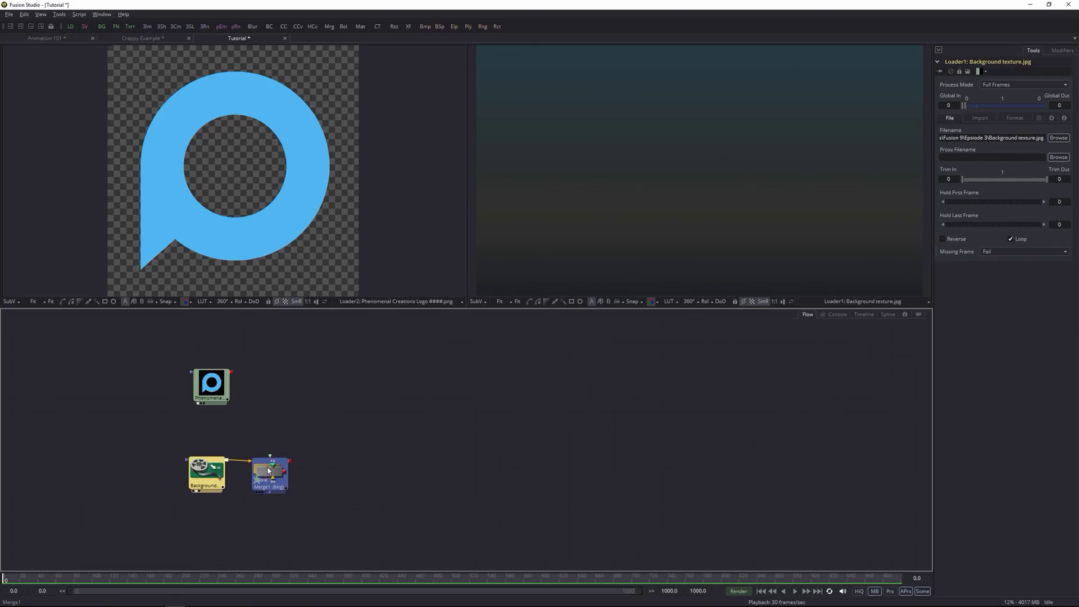
Connect the logo Loader to the Merge's foreground input and display the Merge in the second viewer.
{"action": "left_click", "coordinate": [270, 473]}
{"action": "left_click_drag", "start_coordinate": [228, 379], "coordinate": [276, 462]}
{"action": "left_click", "coordinate": [280, 460]}
{"action": "left_click", "coordinate": [266, 399]}
{"action": "left_click", "coordinate": [275, 470]}
{"action": "key", "text": "2"}
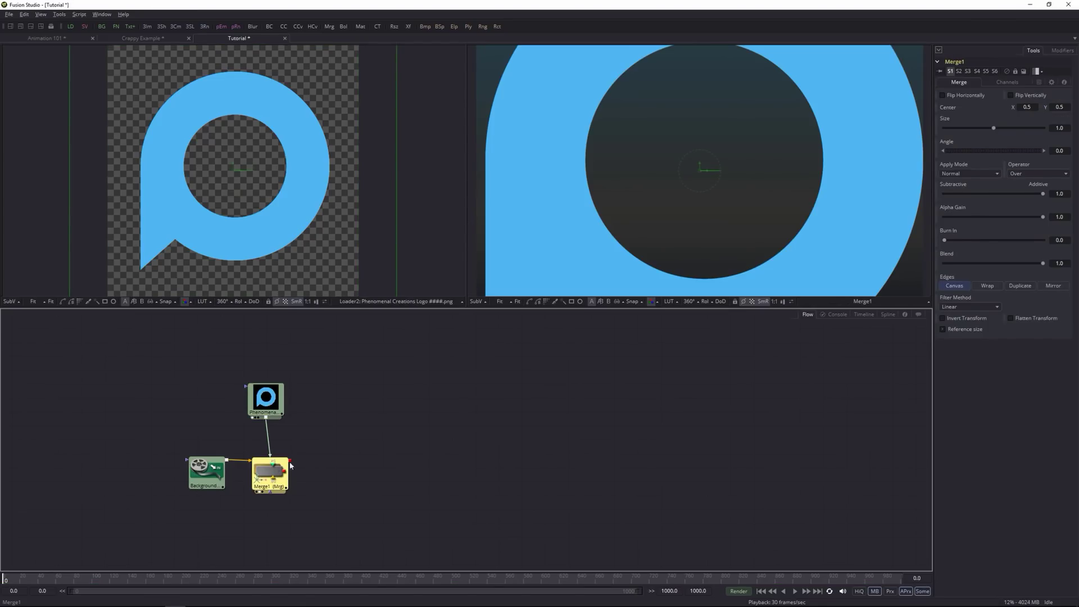
Compare the available settings of the Merge node and the logo Loader node.
{"action": "left_click", "coordinate": [374, 415]}
{"action": "left_click", "coordinate": [268, 472]}
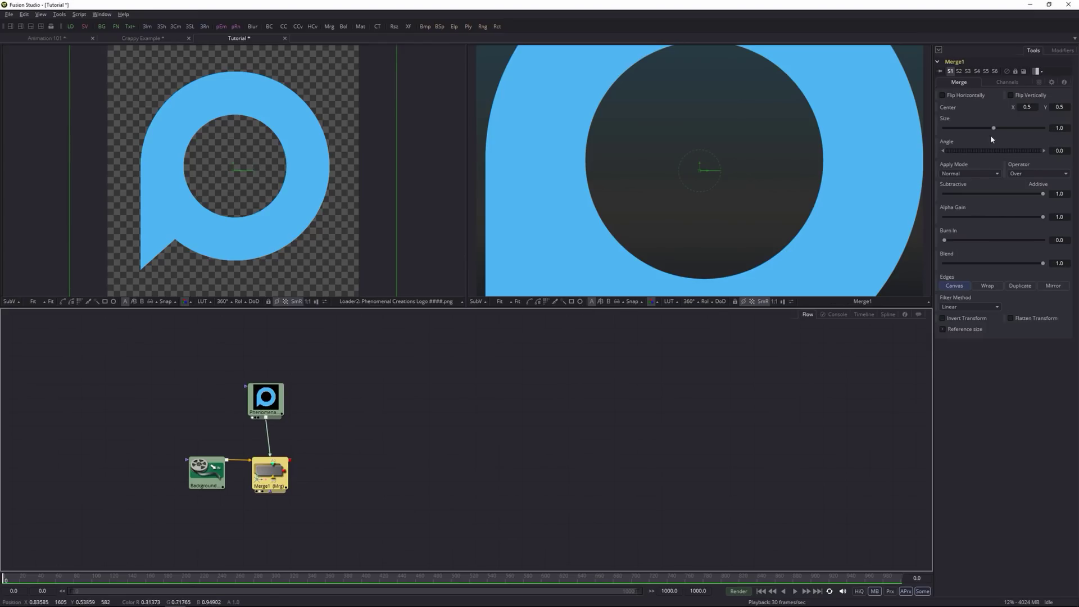
{"action": "left_click", "coordinate": [261, 402]}
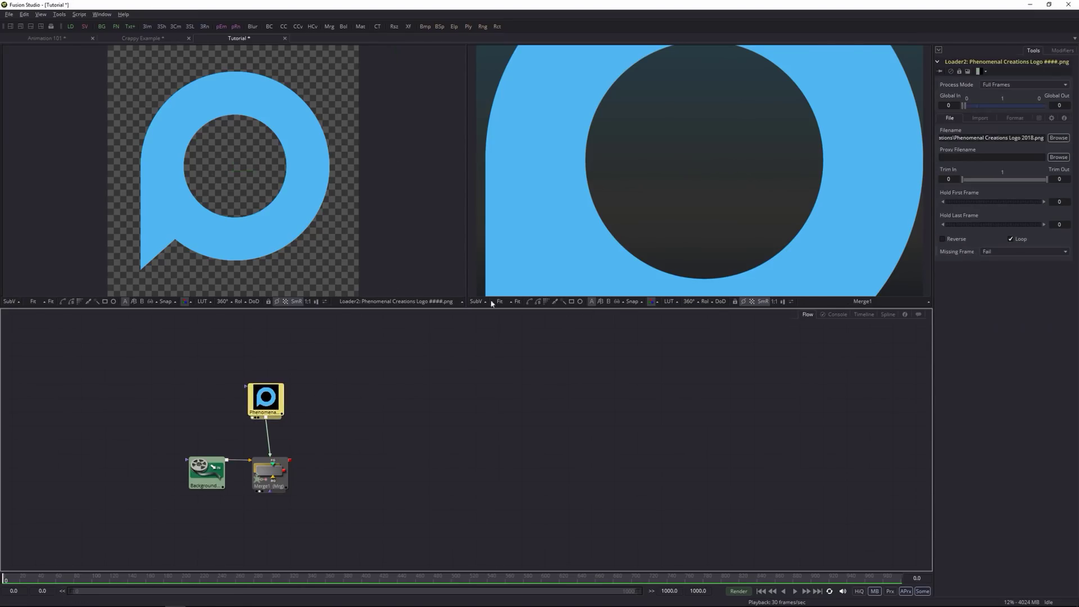
{"action": "left_click", "coordinate": [270, 471]}
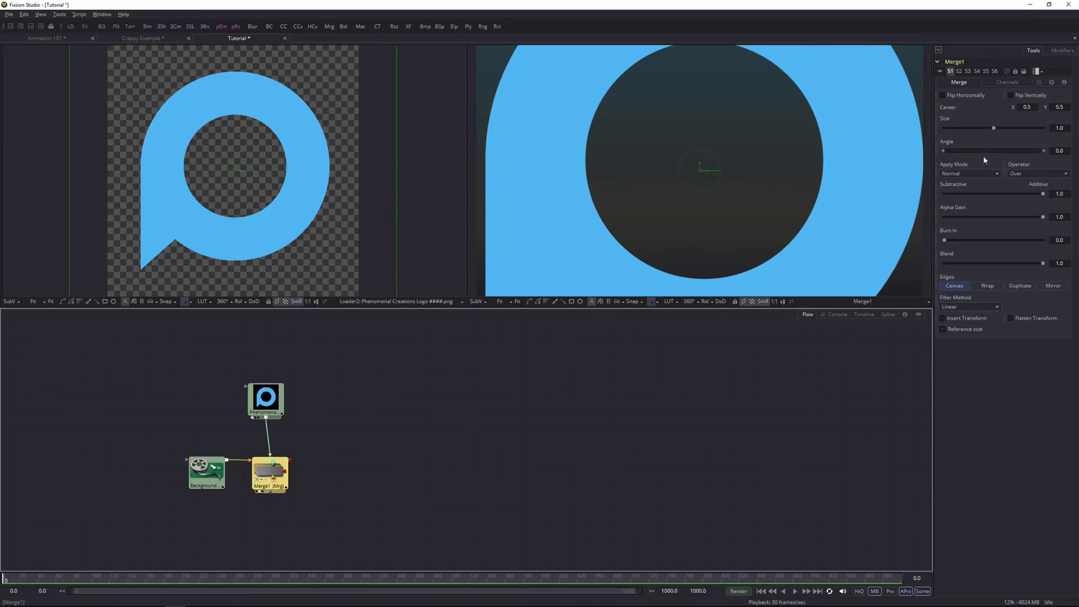
Scale the logo down to a size of 0.179 in the Merge and align the logo Loader closely above the Merge node.
{"action": "left_click_drag", "start_coordinate": [989, 129], "coordinate": [954, 141]}
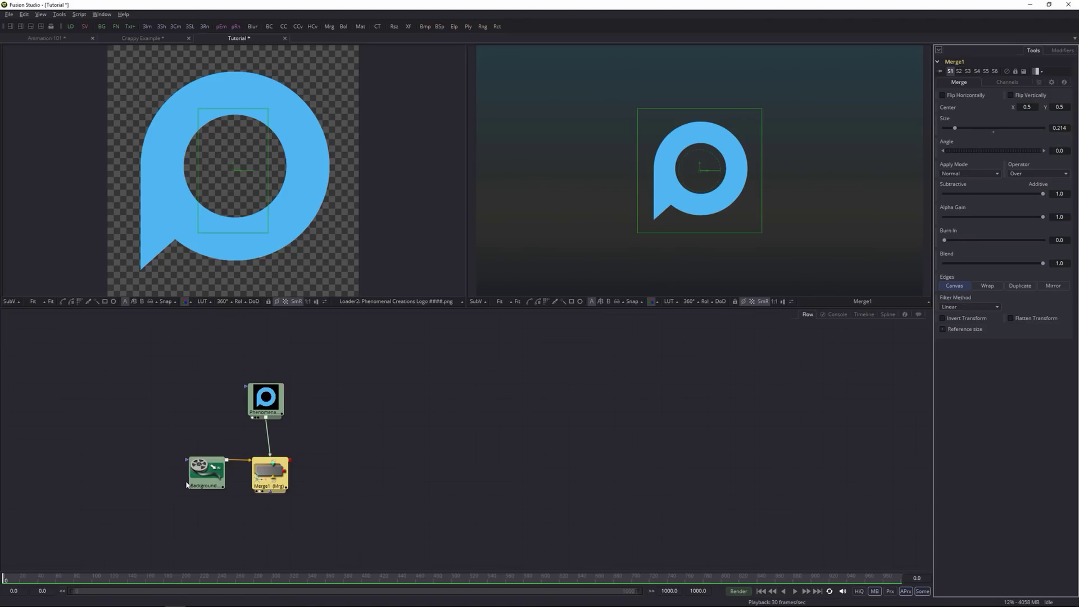
{"action": "left_click", "coordinate": [216, 475]}
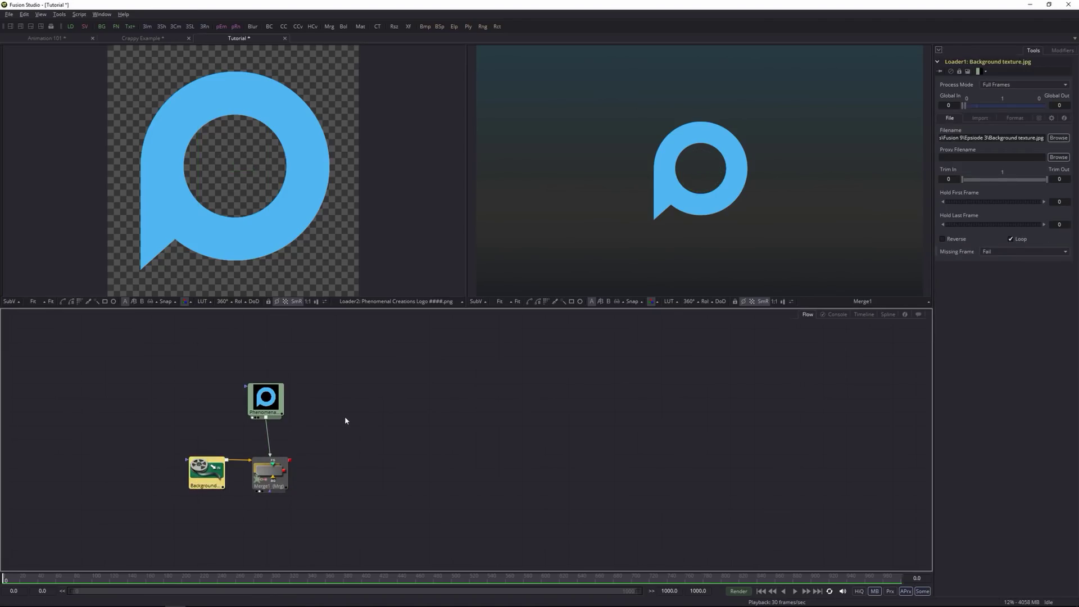
{"action": "left_click_drag", "start_coordinate": [266, 400], "coordinate": [273, 414]}
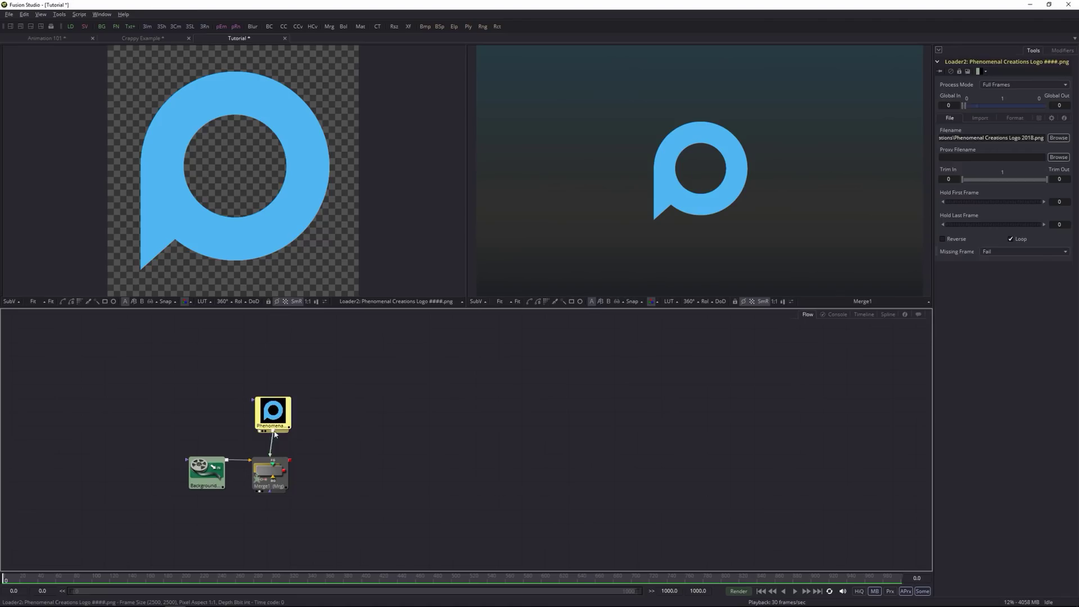
{"action": "left_click", "coordinate": [270, 472]}
{"action": "left_click", "coordinate": [272, 413]}
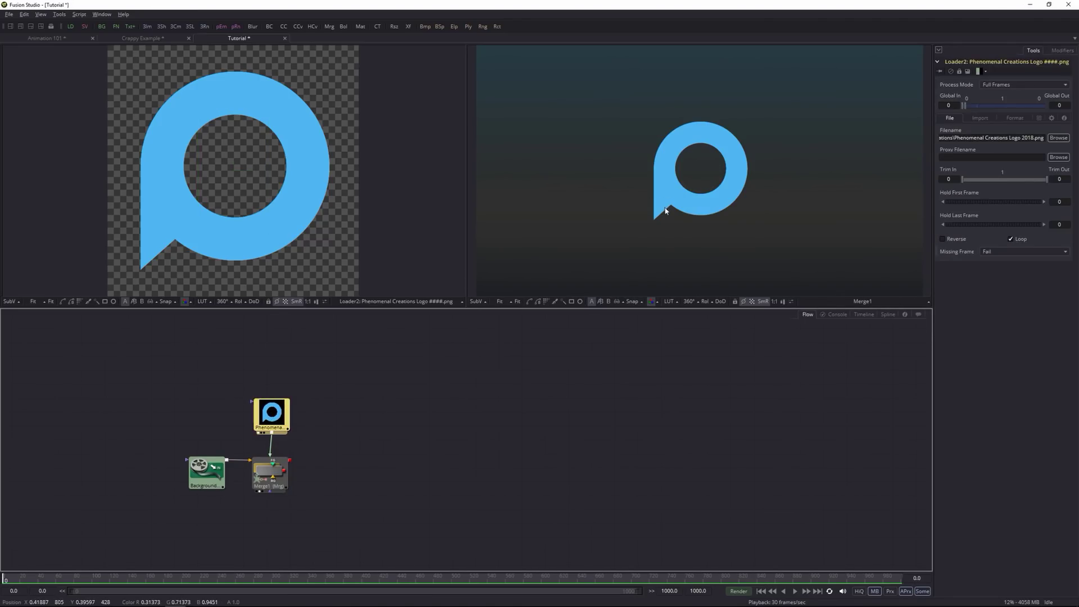
{"action": "left_click", "coordinate": [270, 472]}
{"action": "left_click_drag", "start_coordinate": [951, 127], "coordinate": [952, 128]}
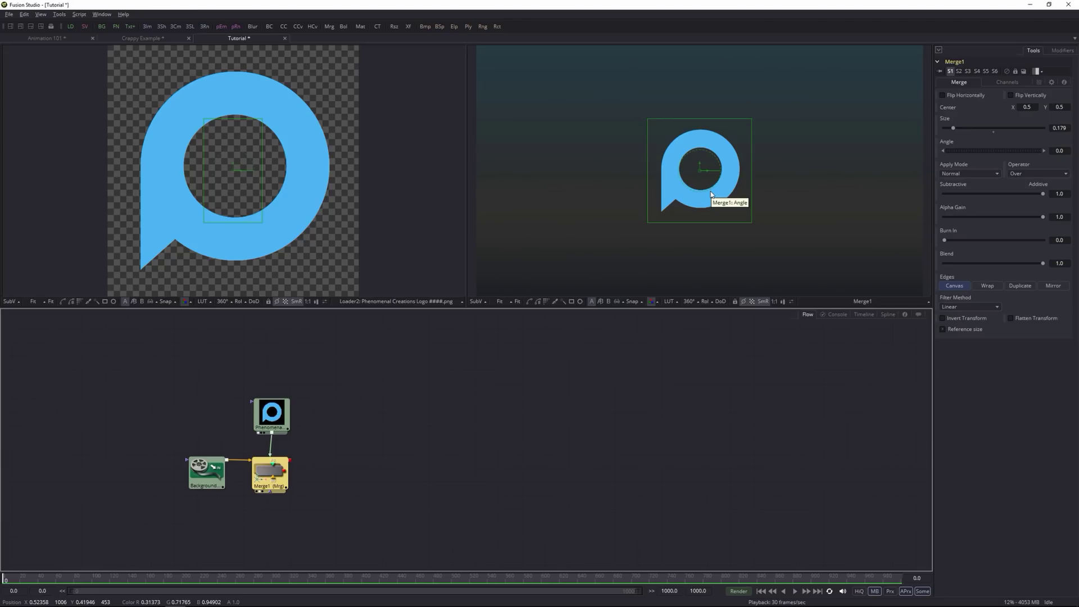
{"action": "left_click_drag", "start_coordinate": [278, 417], "coordinate": [276, 419]}
{"action": "left_click", "coordinate": [270, 472]}
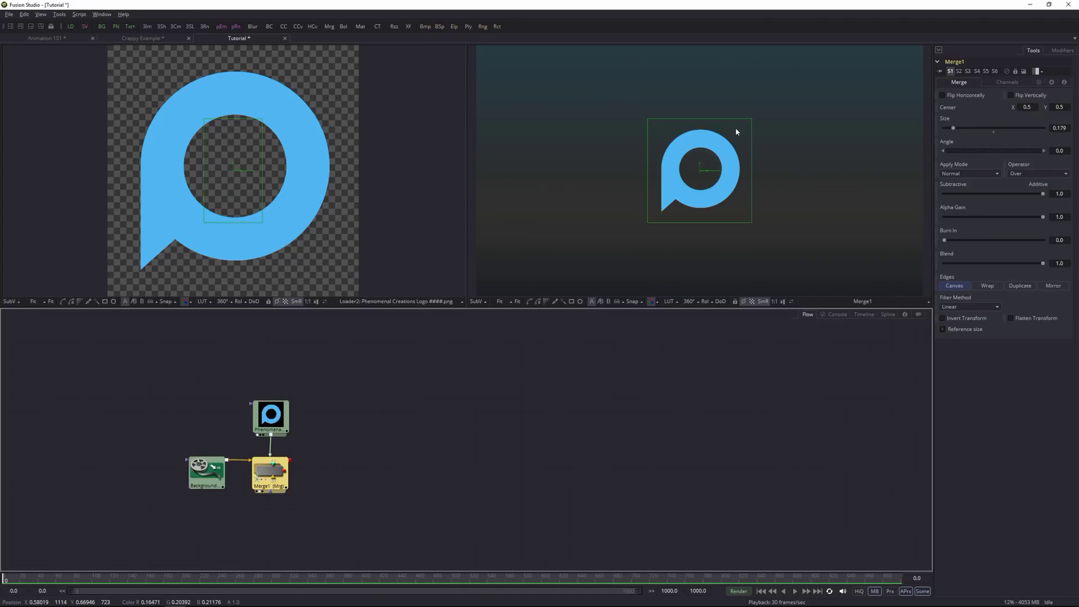
Animate the Merge's size, with a starting keyframe of 0 at frame 0.
{"action": "right_click", "coordinate": [943, 116]}
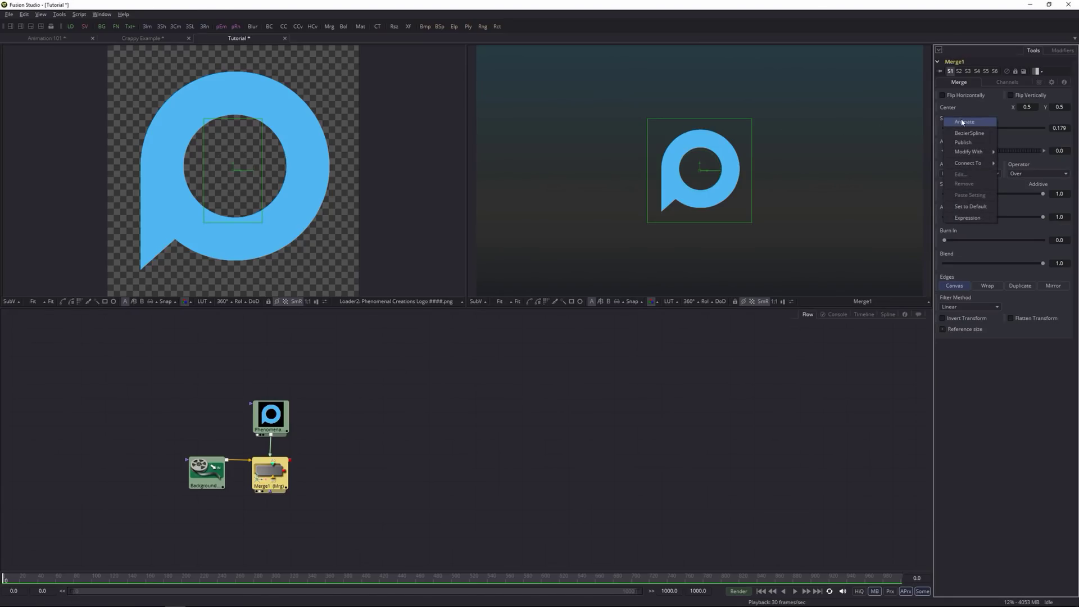
{"action": "left_click", "coordinate": [963, 122]}
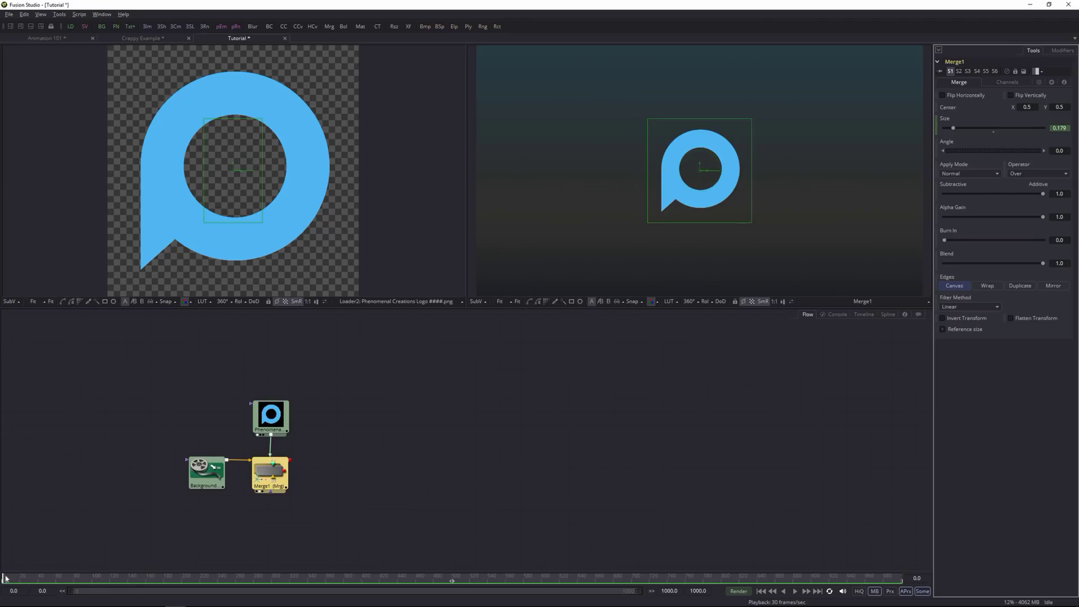
{"action": "left_click_drag", "start_coordinate": [953, 129], "coordinate": [930, 132]}
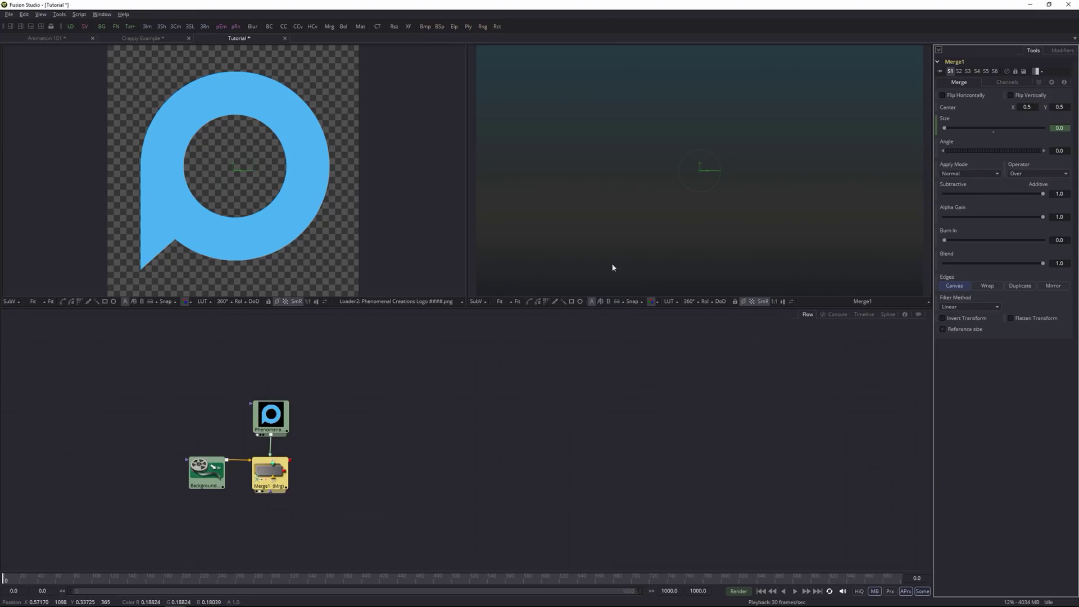
Keyframe the Merge's size at 0.205 on frame 41 and 0.162 on frame 58.
{"action": "left_click_drag", "start_coordinate": [5, 579], "coordinate": [40, 580]}
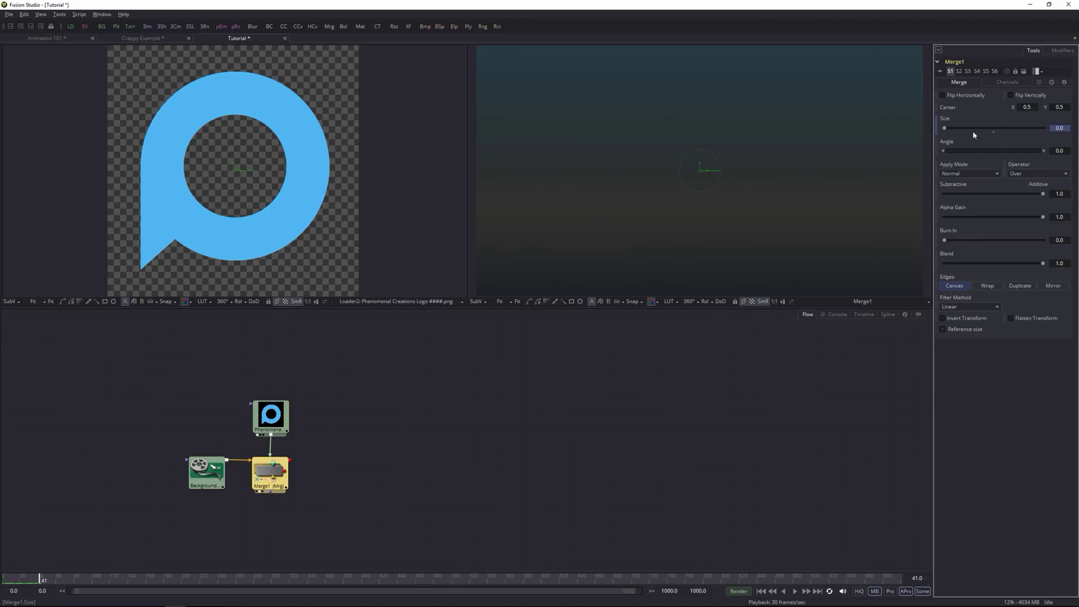
{"action": "left_click_drag", "start_coordinate": [943, 130], "coordinate": [954, 129]}
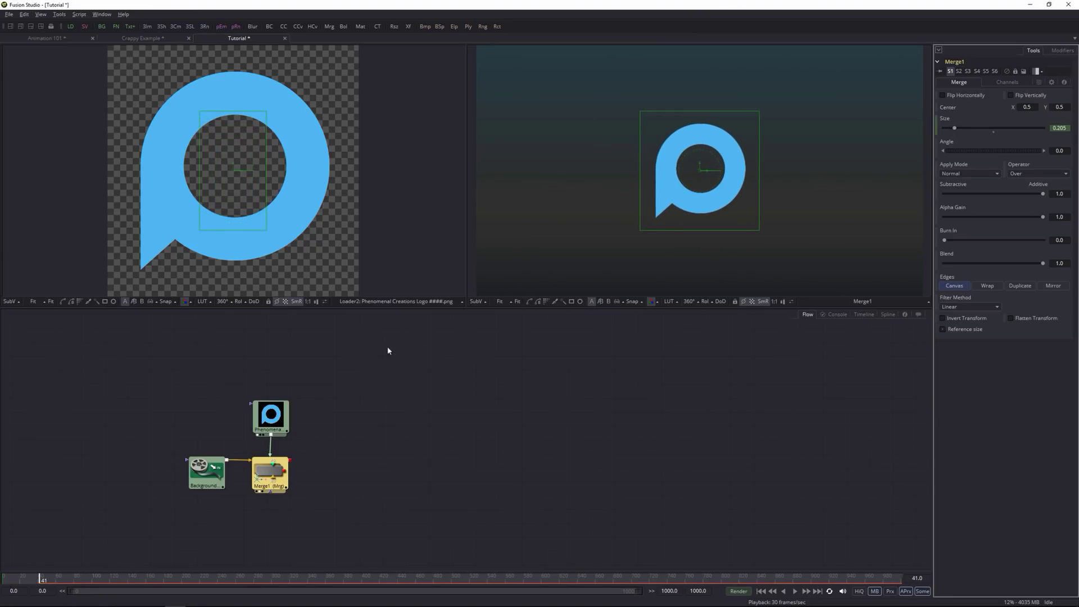
{"action": "left_click_drag", "start_coordinate": [45, 581], "coordinate": [56, 582]}
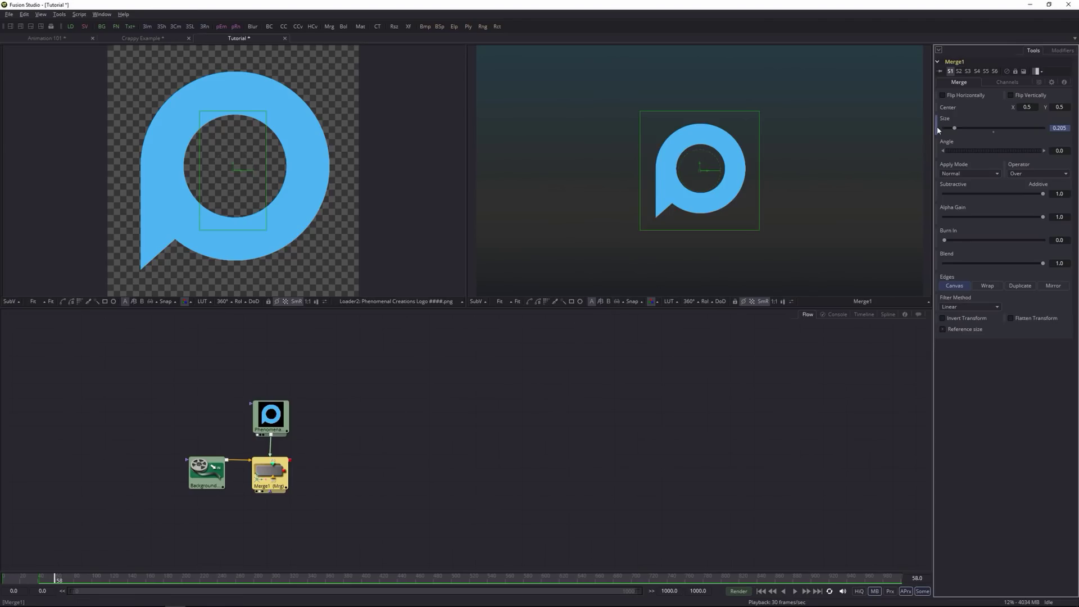
{"action": "left_click_drag", "start_coordinate": [954, 129], "coordinate": [950, 129]}
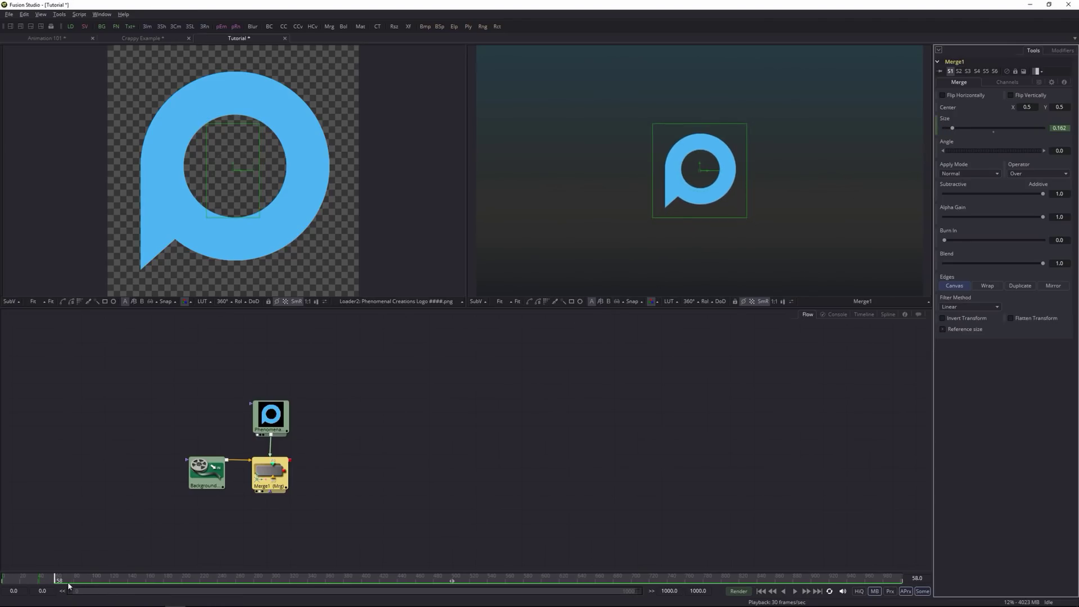
Scrub and play back the logo's size animation in the viewer.
{"action": "left_click_drag", "start_coordinate": [54, 581], "coordinate": [90, 580]}
{"action": "left_click", "coordinate": [61, 579]}
{"action": "key", "text": "space"}
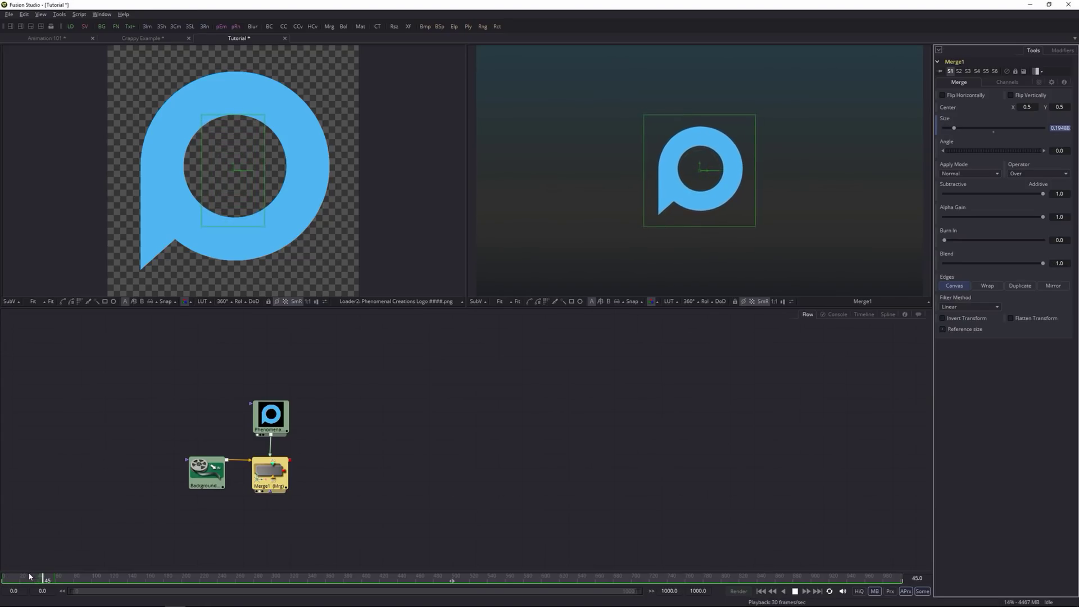
{"action": "key", "text": "space"}
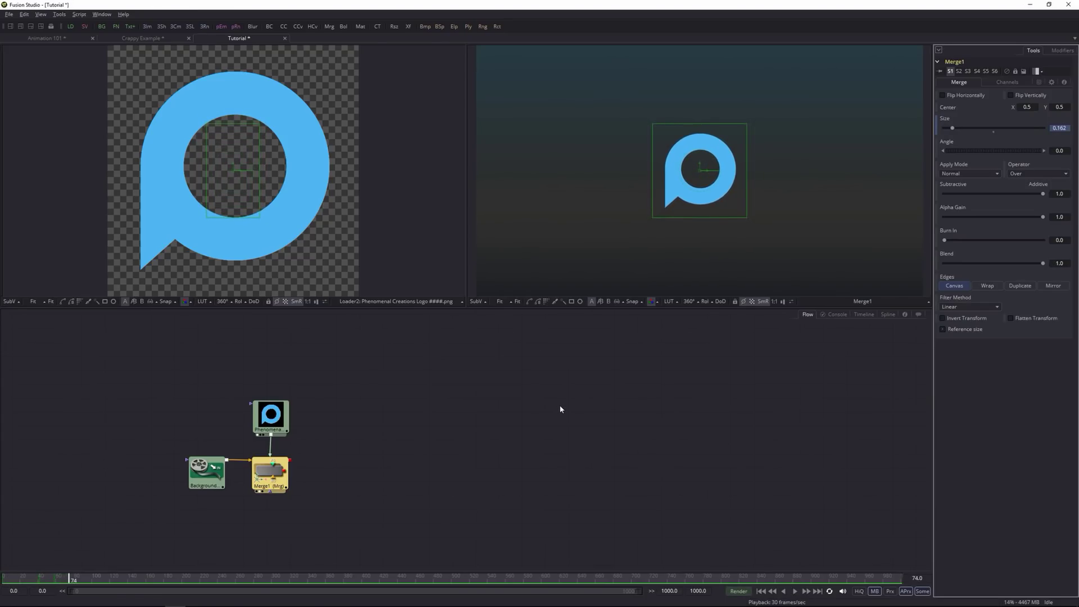
{"action": "left_click", "coordinate": [615, 413]}
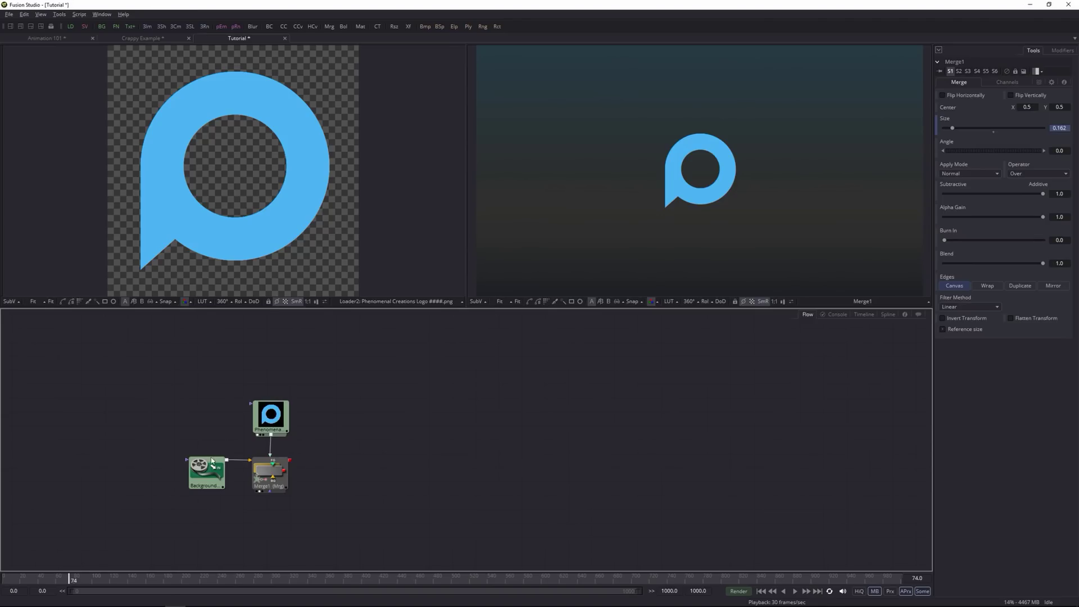
Examine the Merge's keyframes in the Timeline, trying the selected-tools filter and enlarging the area around them.
{"action": "left_click", "coordinate": [271, 420]}
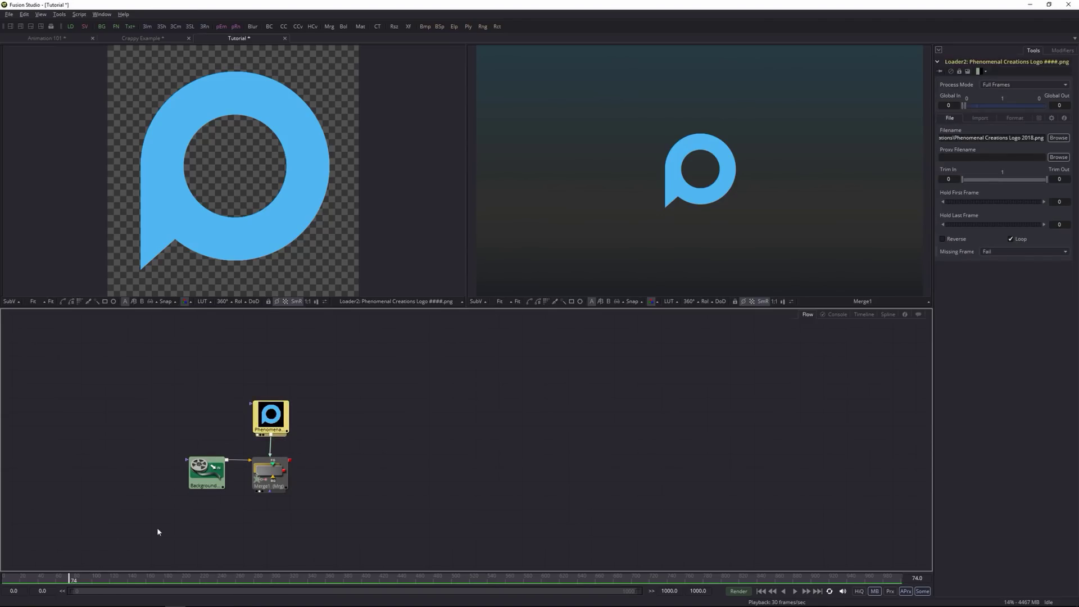
{"action": "left_click", "coordinate": [284, 485]}
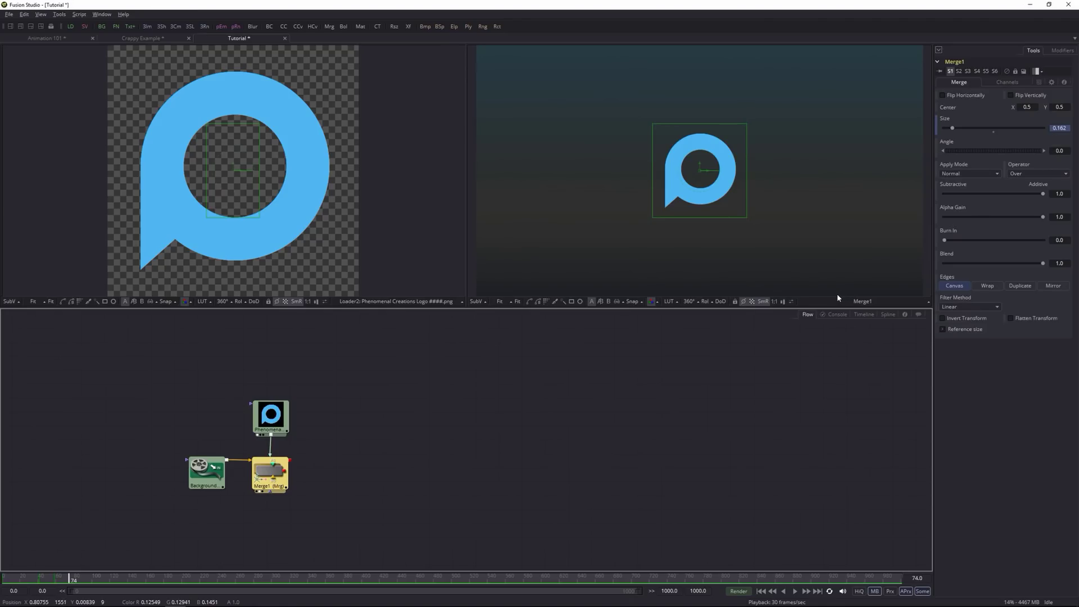
{"action": "left_click", "coordinate": [863, 314]}
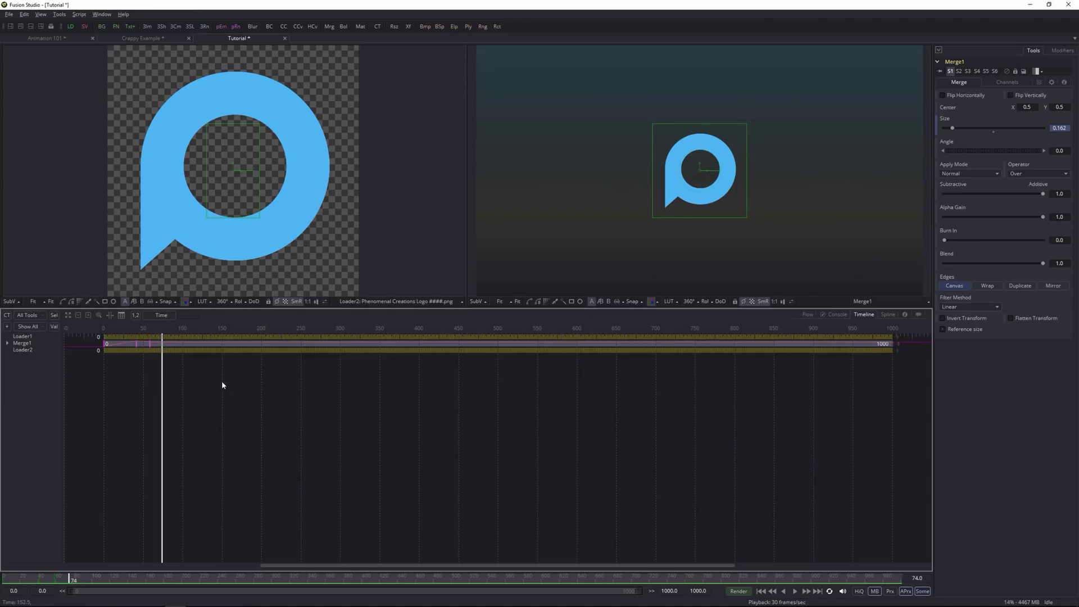
{"action": "left_click", "coordinate": [53, 315]}
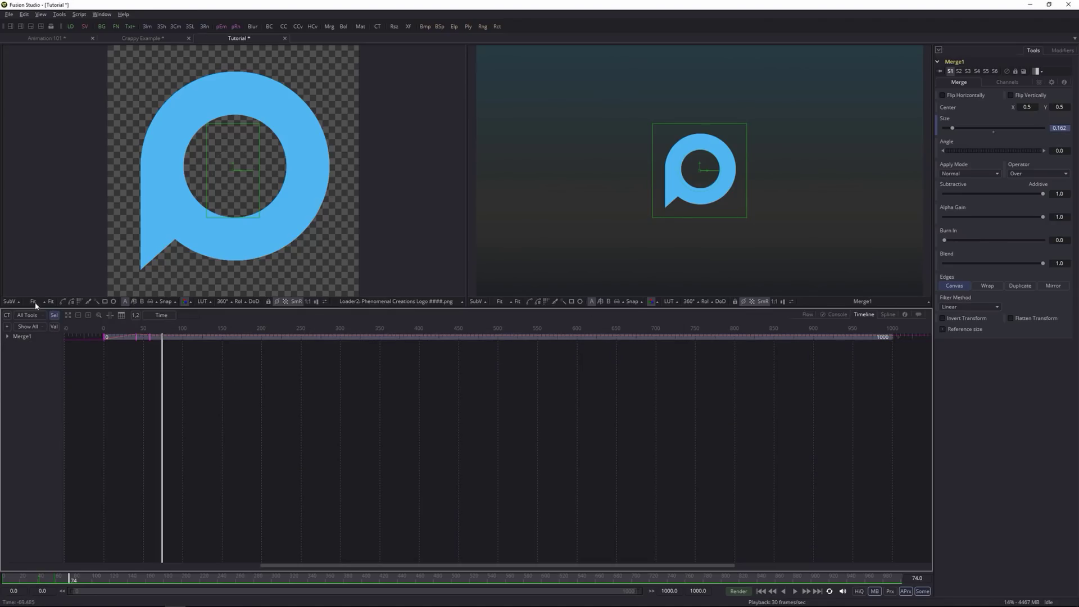
{"action": "left_click", "coordinate": [54, 315]}
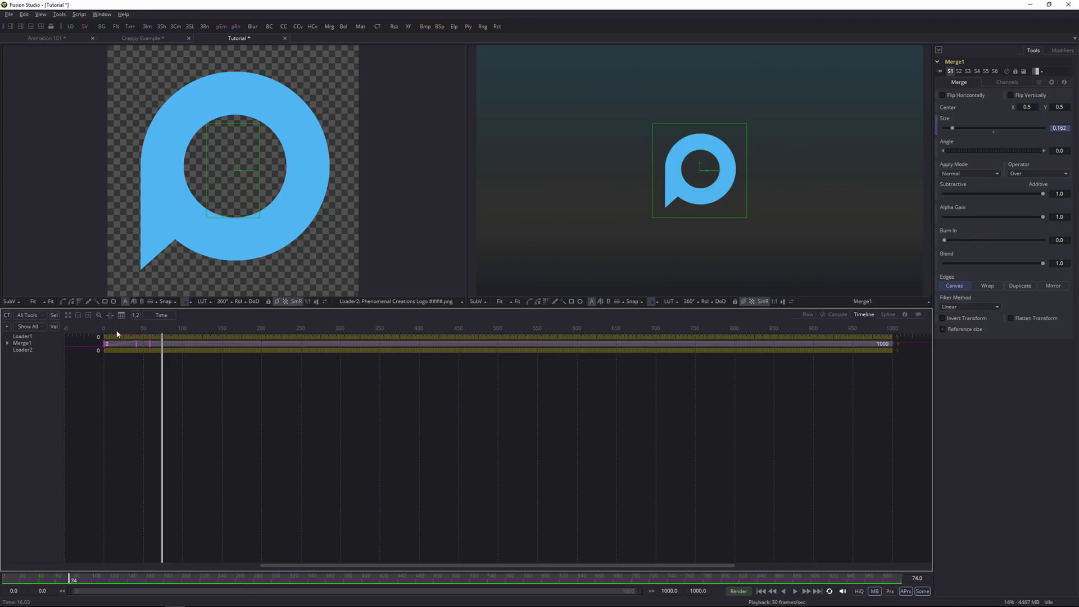
{"action": "left_click", "coordinate": [88, 316]}
{"action": "scroll", "coordinate": [257, 416], "scroll_direction": "up", "scroll_amount": 8}
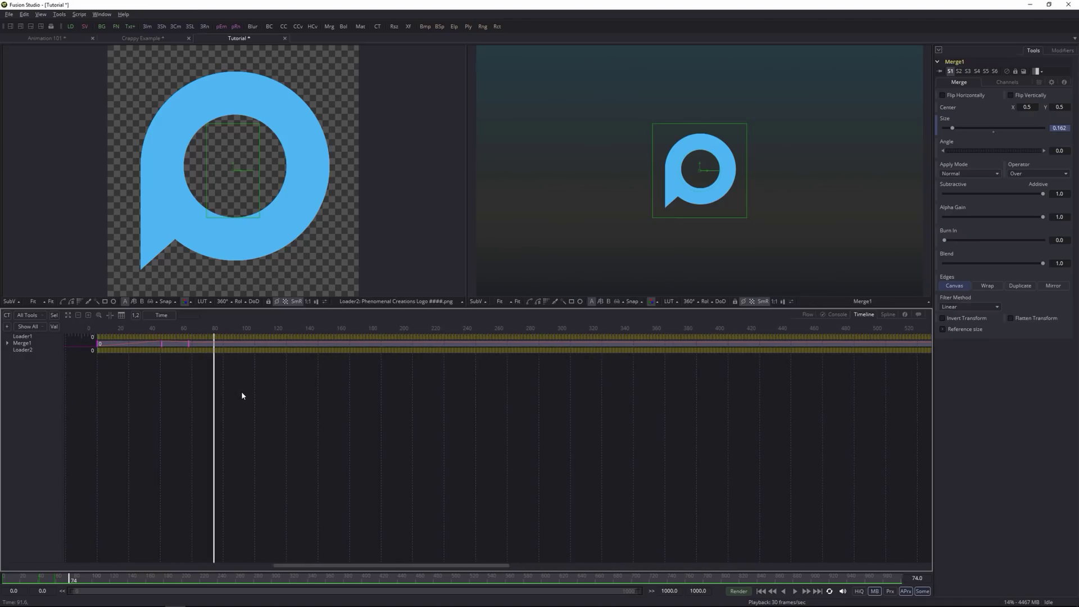
{"action": "scroll", "coordinate": [242, 394], "scroll_direction": "up", "scroll_amount": 3}
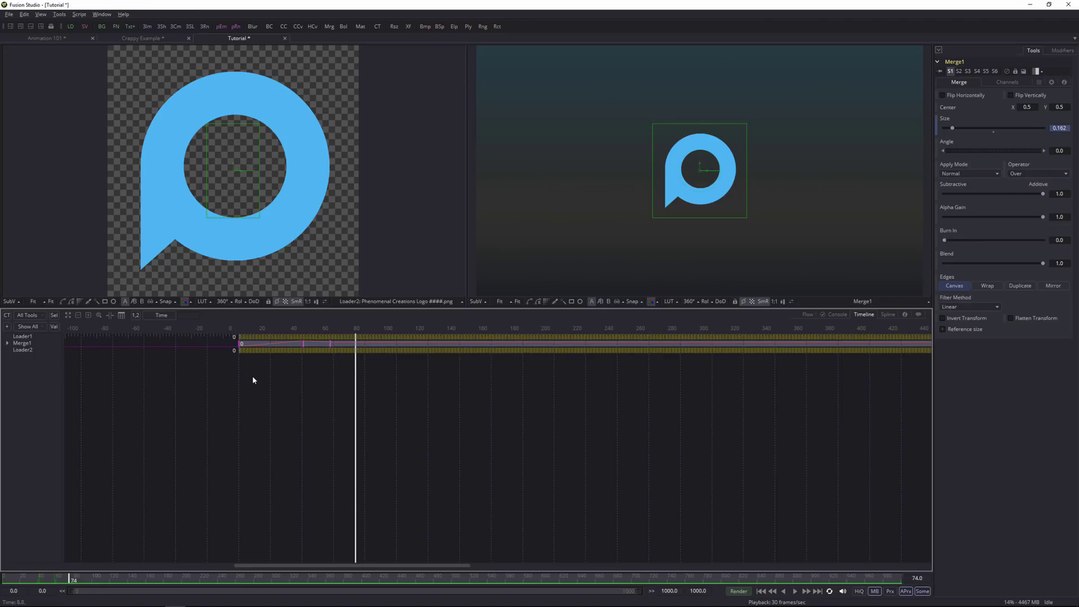
Show the Merge's Size curve in the Spline editor and scrub the playhead across its keyframes to frame 78.
{"action": "left_click", "coordinate": [889, 315]}
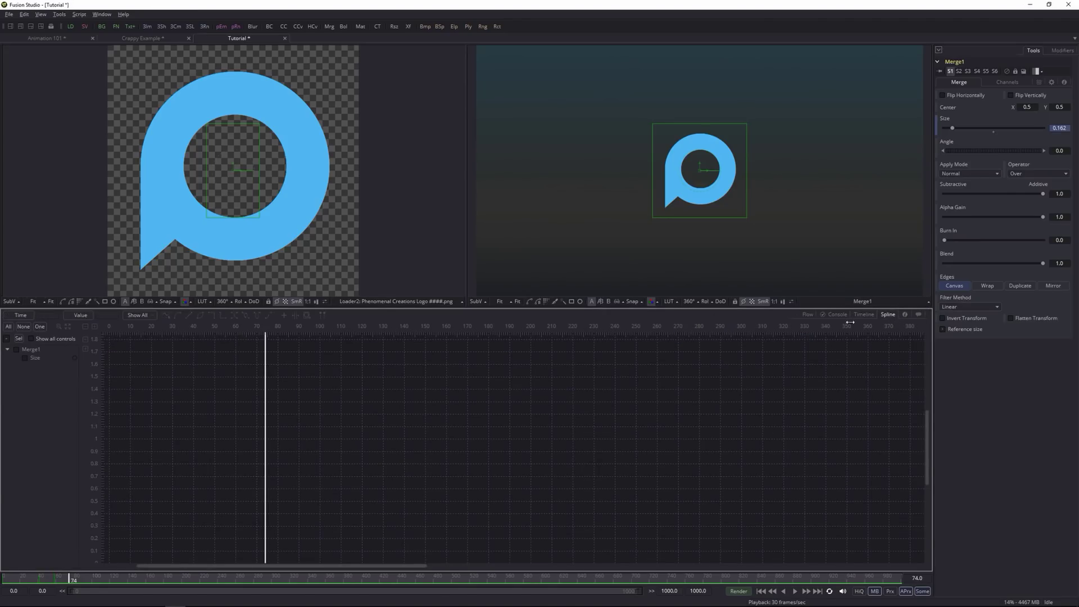
{"action": "left_click", "coordinate": [15, 349]}
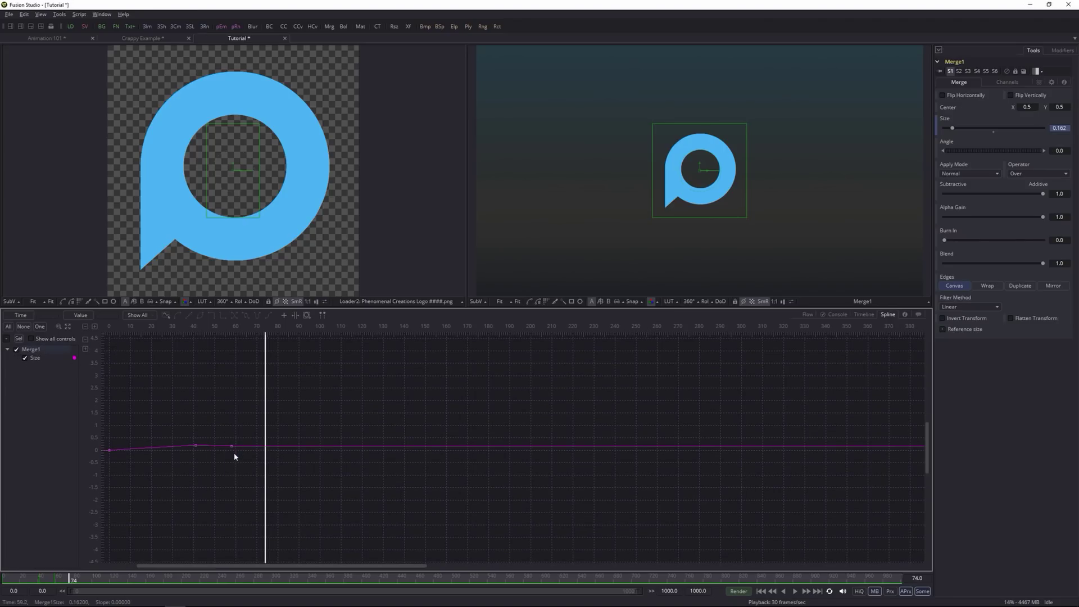
{"action": "left_click_drag", "start_coordinate": [296, 567], "coordinate": [268, 567]}
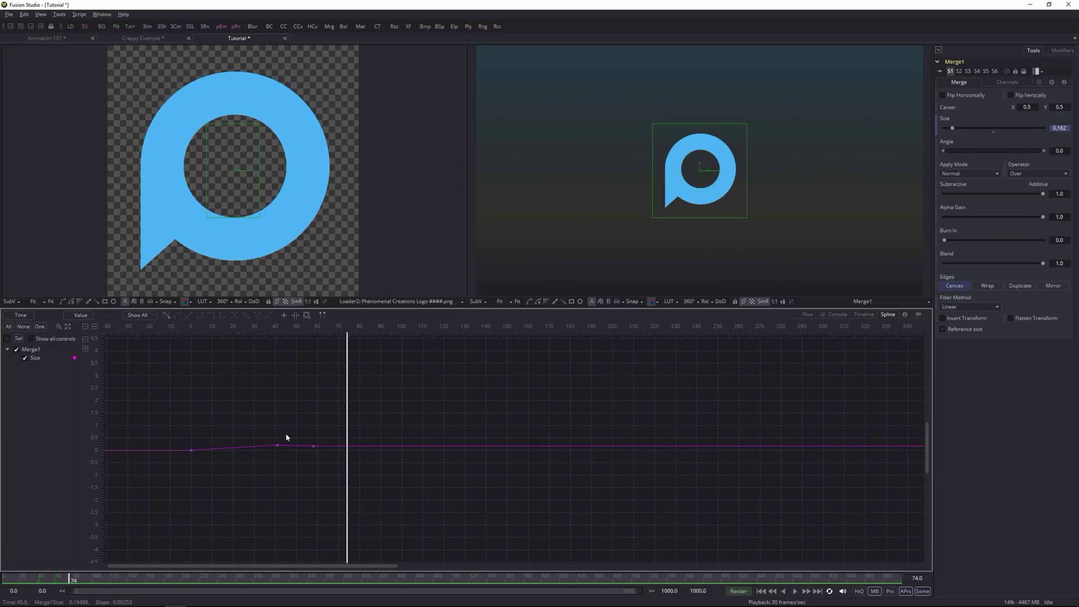
{"action": "left_click_drag", "start_coordinate": [348, 396], "coordinate": [187, 433]}
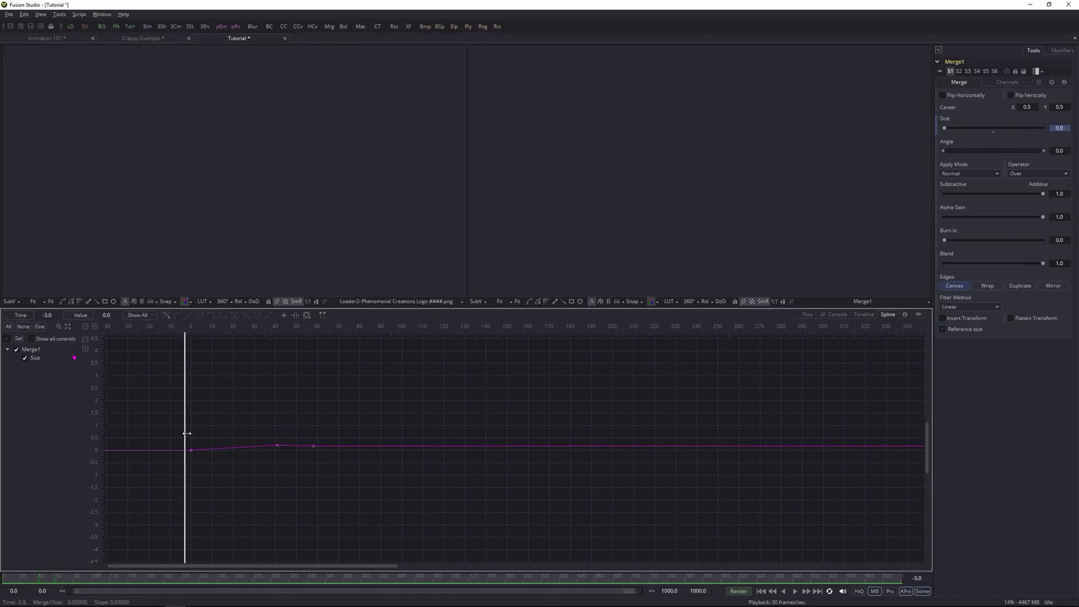
{"action": "left_click_drag", "start_coordinate": [185, 434], "coordinate": [356, 433]}
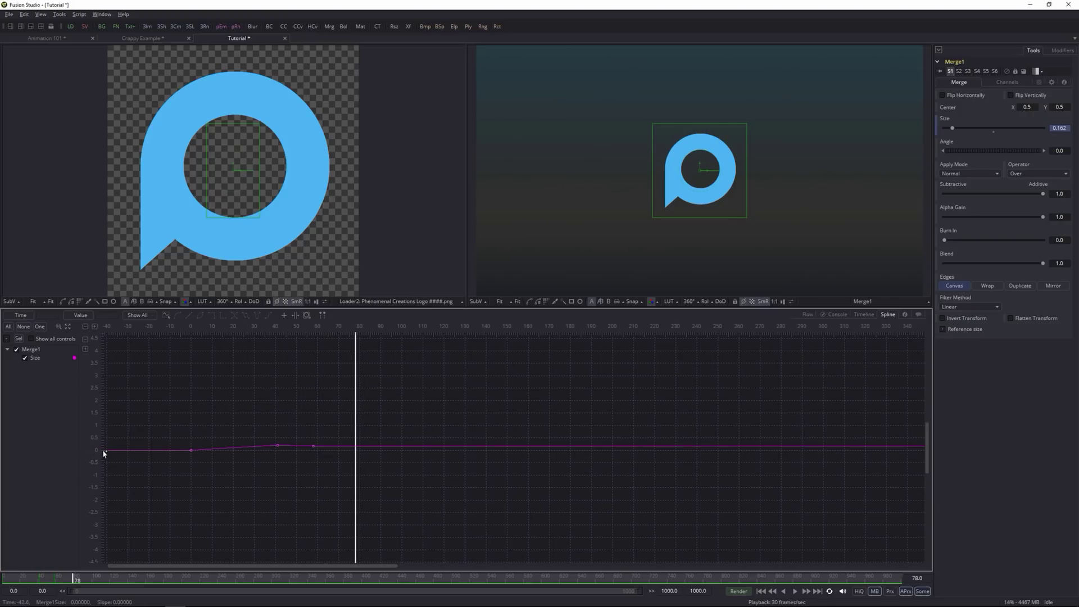
Enlarge the graph's value and time scales around the Size keyframes and play the animation from near its start.
{"action": "left_click_drag", "start_coordinate": [94, 439], "coordinate": [93, 557]}
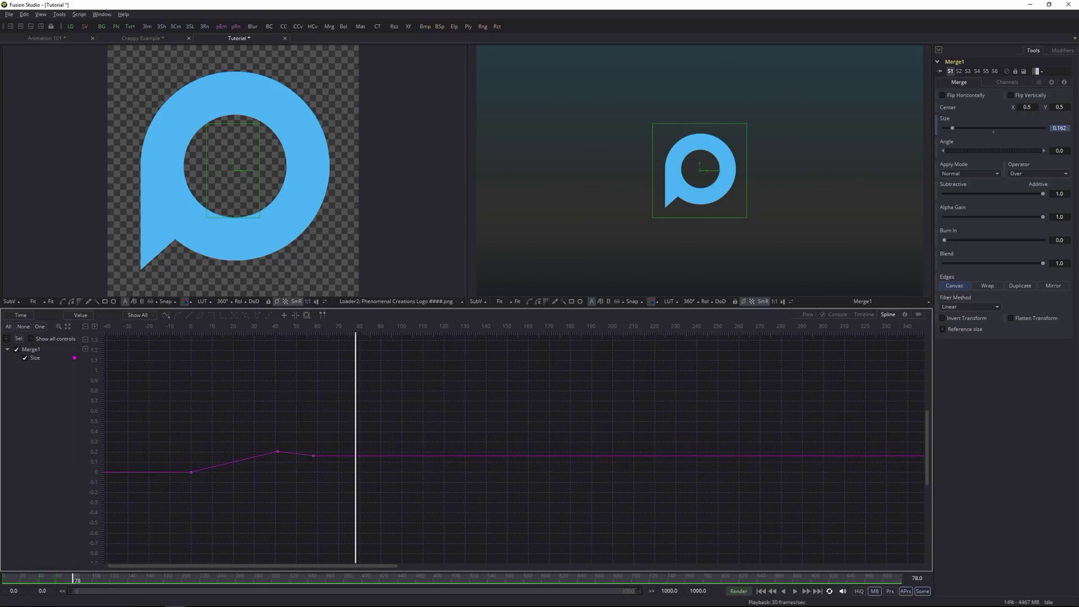
{"action": "left_click_drag", "start_coordinate": [94, 502], "coordinate": [83, 385]}
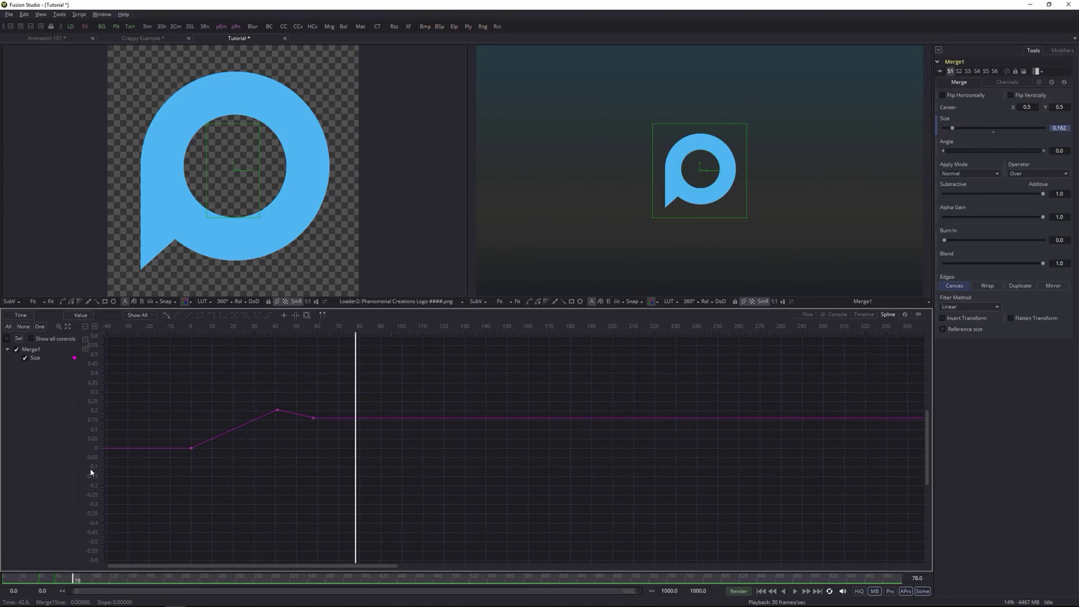
{"action": "left_click_drag", "start_coordinate": [91, 453], "coordinate": [93, 415]}
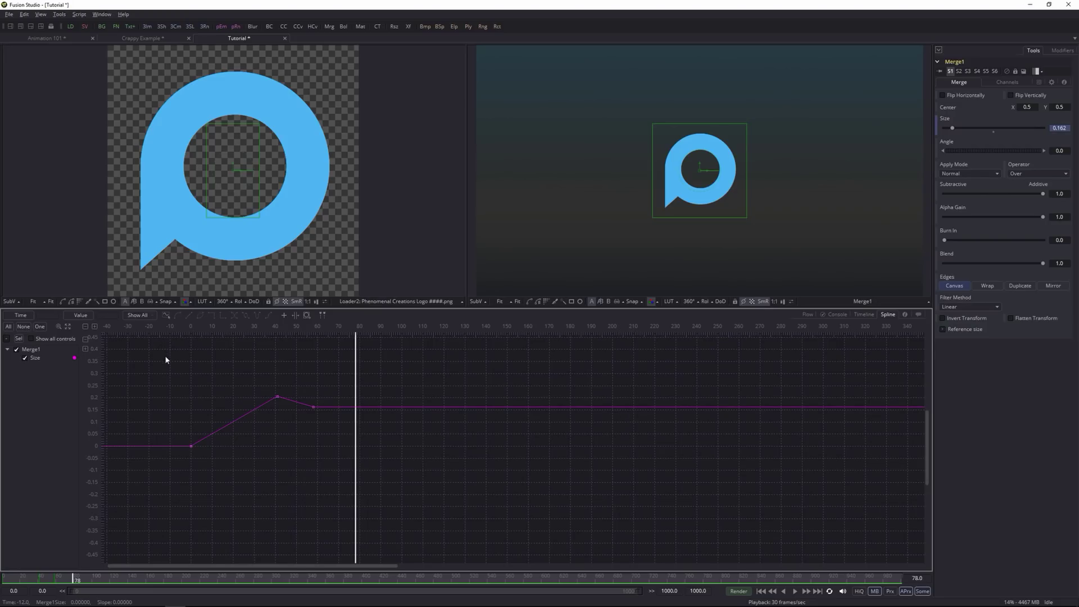
{"action": "left_click_drag", "start_coordinate": [421, 330], "coordinate": [624, 331]}
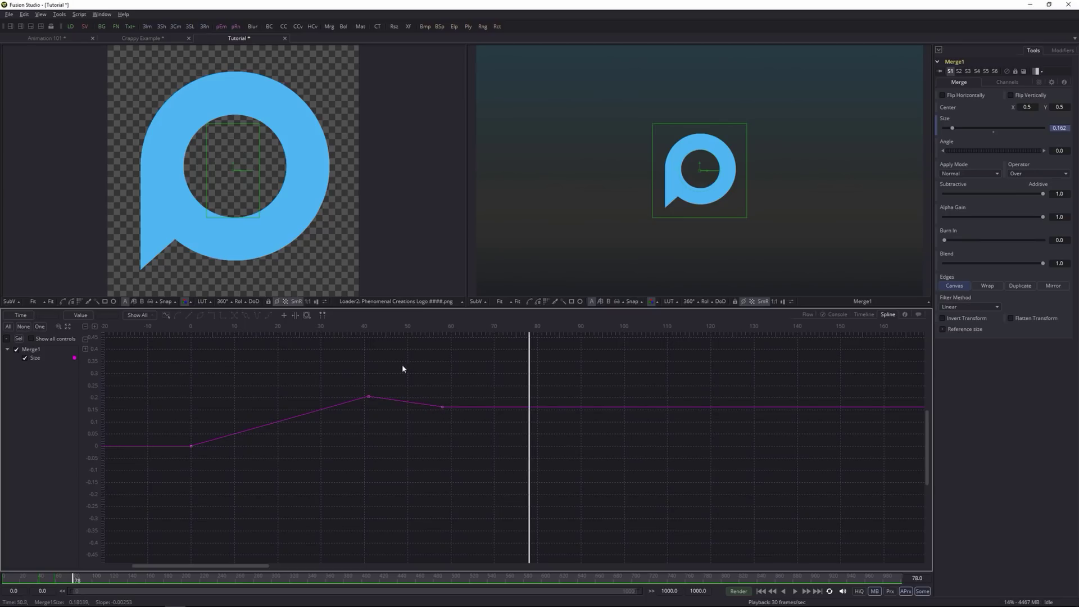
{"action": "left_click_drag", "start_coordinate": [530, 376], "coordinate": [189, 433]}
{"action": "key", "text": "space"}
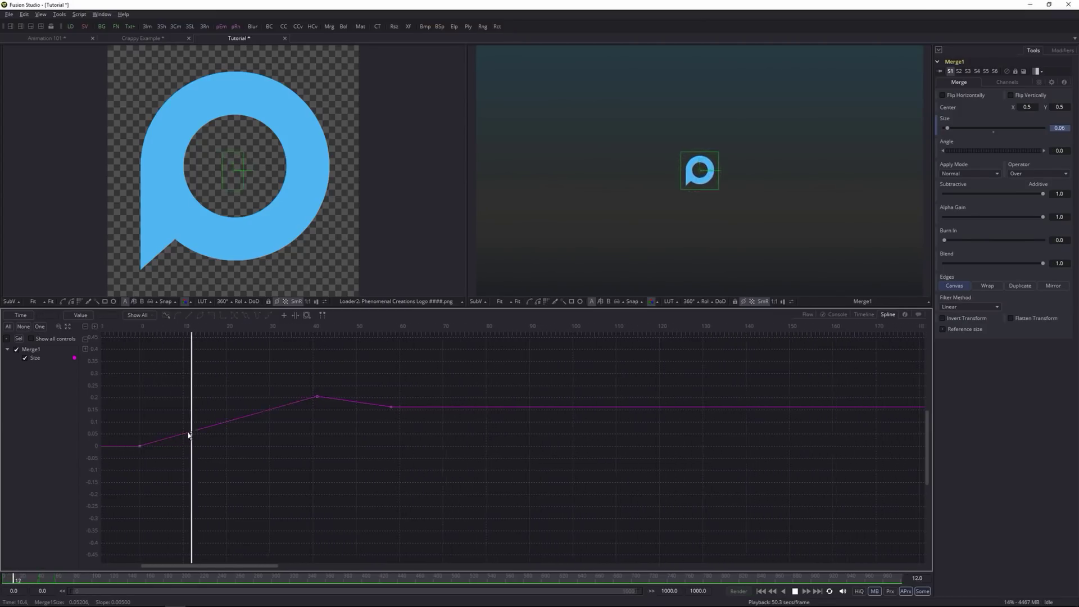
{"action": "key", "text": "space"}
Apply Smooth to the Merge's first Size keyframe at frame 0 on the spline.
{"action": "left_click_drag", "start_coordinate": [238, 436], "coordinate": [301, 459]}
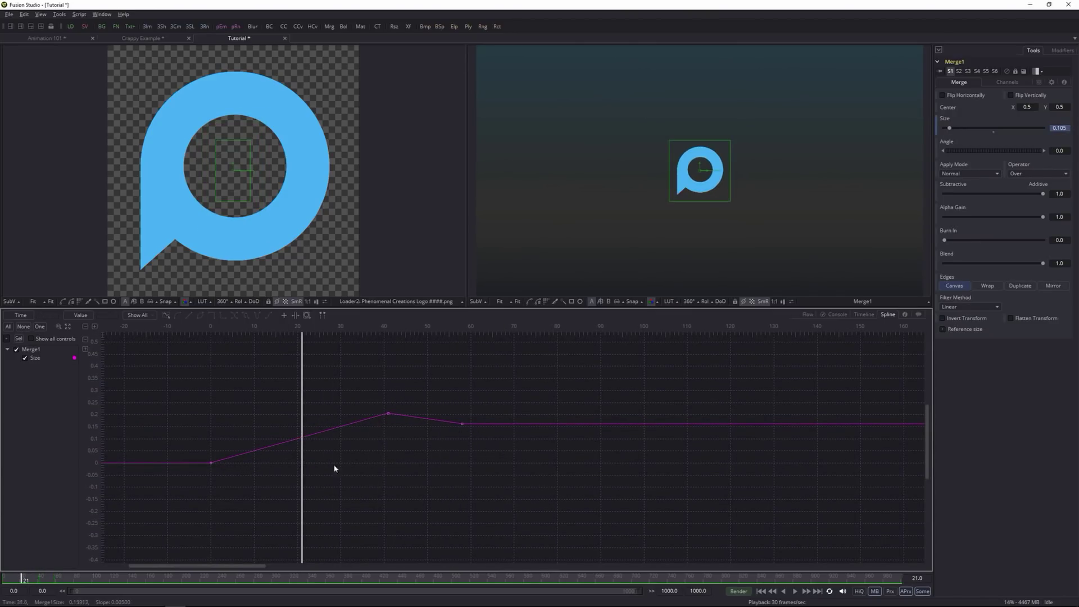
{"action": "left_click", "coordinate": [210, 464]}
{"action": "right_click", "coordinate": [212, 465]}
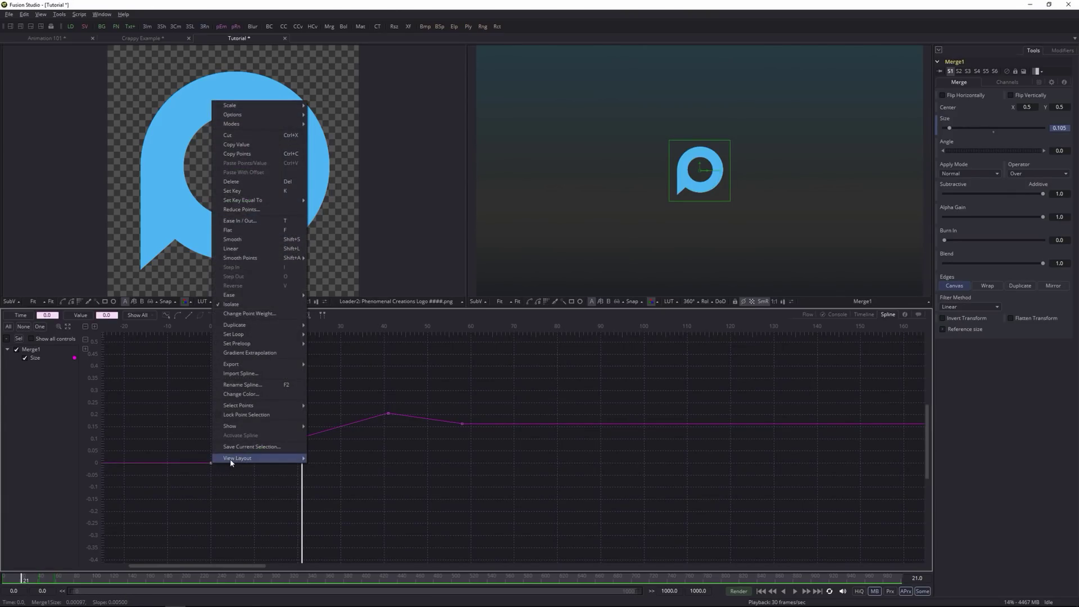
{"action": "left_click", "coordinate": [284, 242]}
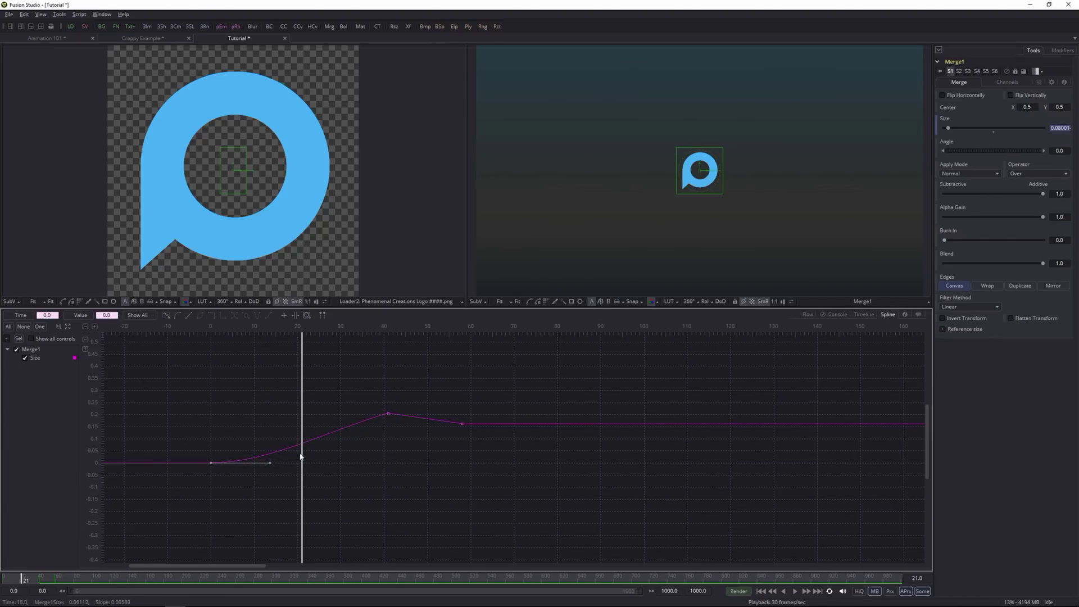
Smooth the Size keyframe at the curve's peak at frame 41, then deselect it.
{"action": "left_click", "coordinate": [387, 414]}
{"action": "left_click", "coordinate": [394, 438]}
{"action": "left_click_drag", "start_coordinate": [387, 415], "coordinate": [389, 414]}
{"action": "key", "text": "s"}
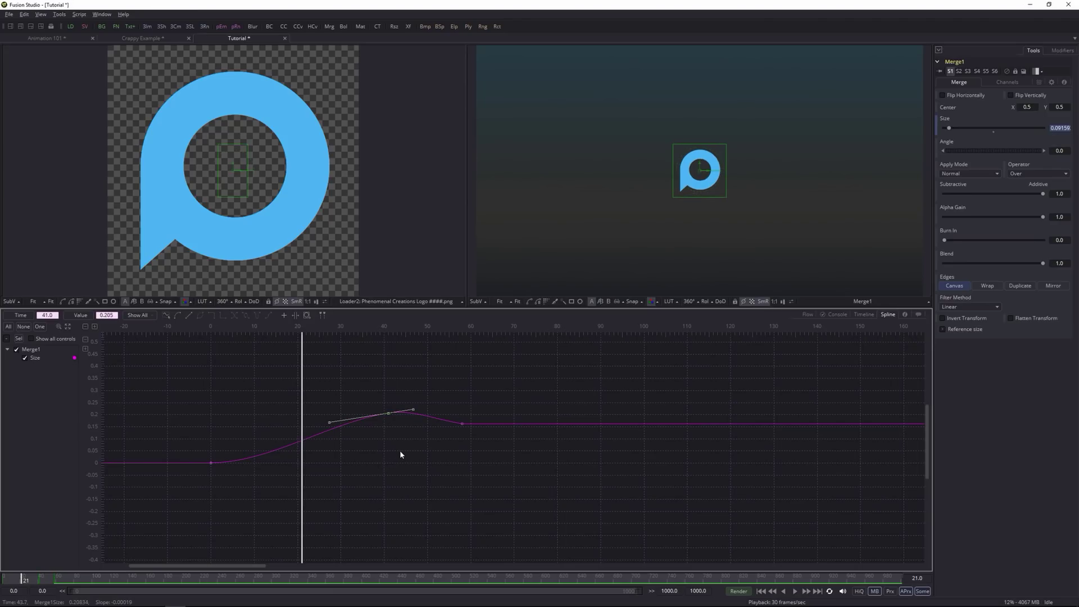
{"action": "left_click", "coordinate": [399, 453]}
Play the smoothed Size animation several times from near its start and follow the playhead along the curve.
{"action": "left_click_drag", "start_coordinate": [302, 340], "coordinate": [212, 375]}
{"action": "key", "text": "space"}
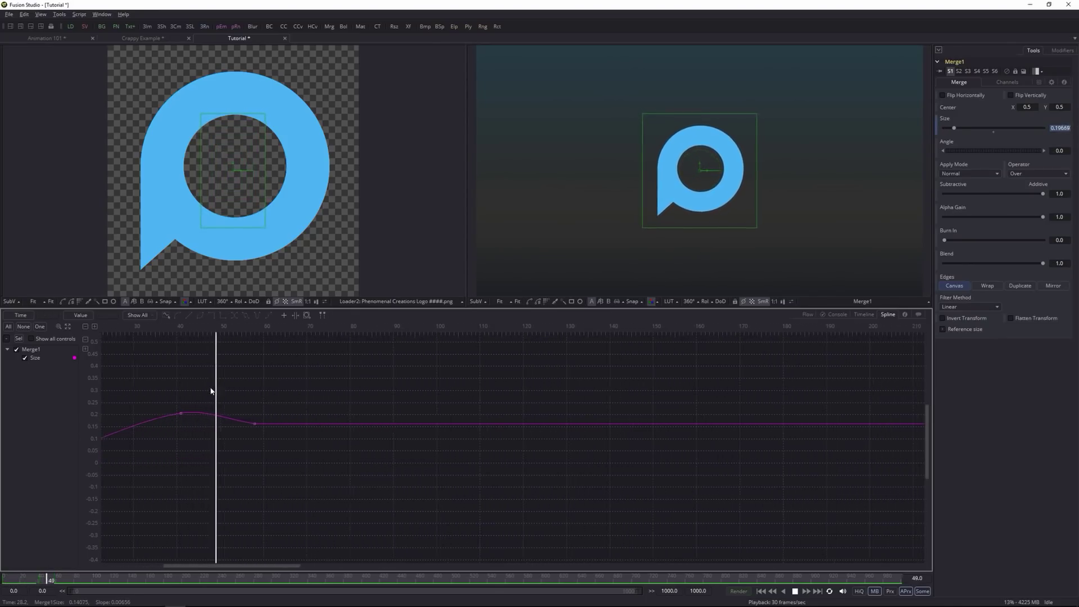
{"action": "key", "text": "space"}
{"action": "left_click_drag", "start_coordinate": [224, 409], "coordinate": [477, 399]}
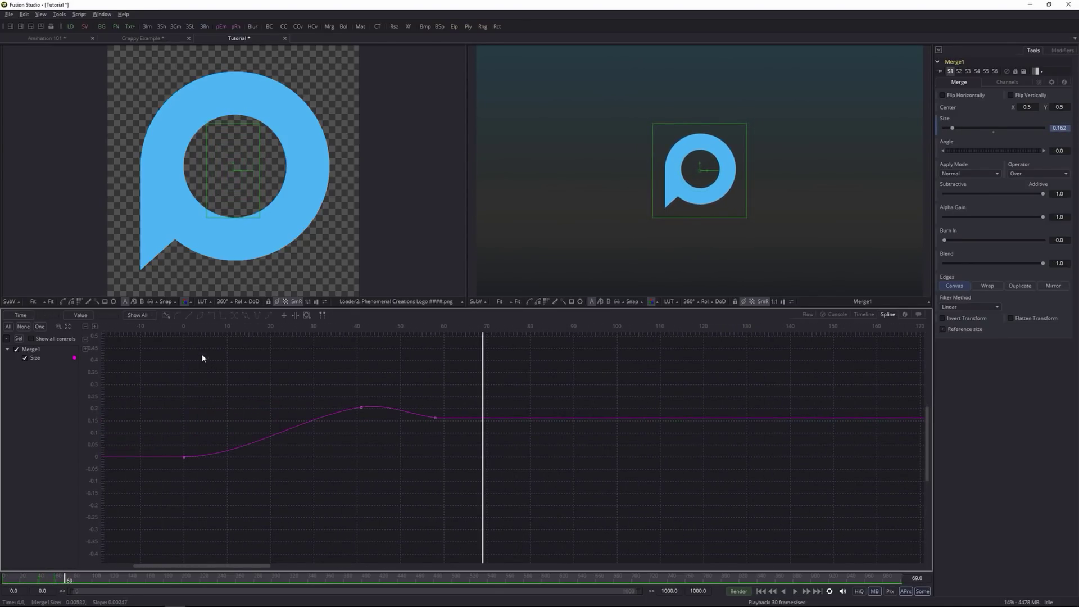
{"action": "key", "text": "space"}
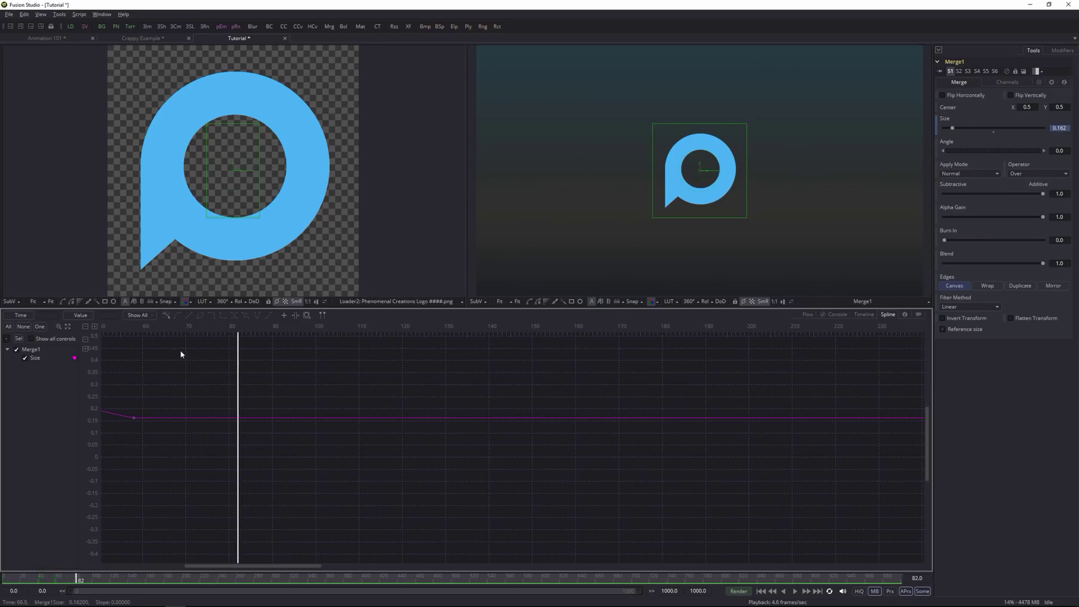
{"action": "left_click_drag", "start_coordinate": [505, 381], "coordinate": [150, 427]}
{"action": "key", "text": "space"}
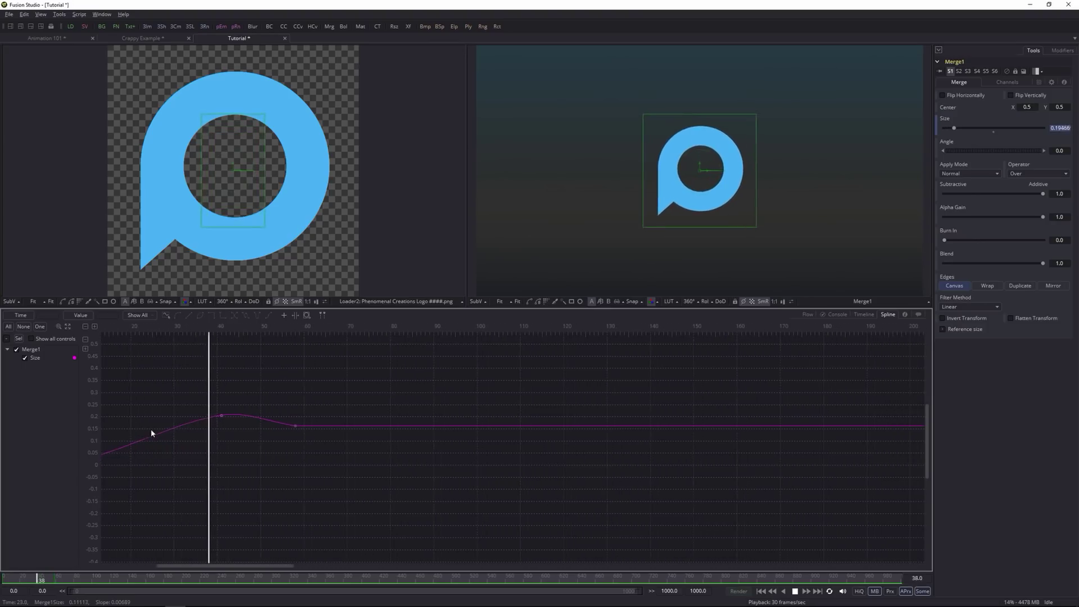
{"action": "key", "text": "space"}
{"action": "left_click_drag", "start_coordinate": [211, 420], "coordinate": [472, 411]}
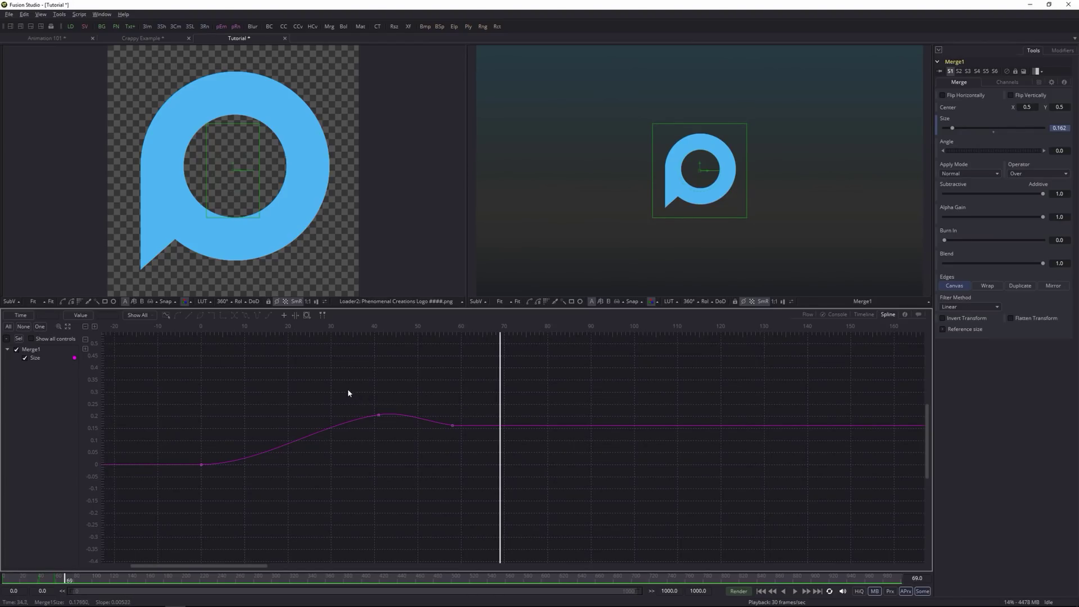
Select the last two Size keyframes and move them earlier, placing the peak at frame 17 and the end at frame 34.
{"action": "left_click_drag", "start_coordinate": [324, 355], "coordinate": [516, 470]}
{"action": "left_click_drag", "start_coordinate": [377, 418], "coordinate": [317, 425]}
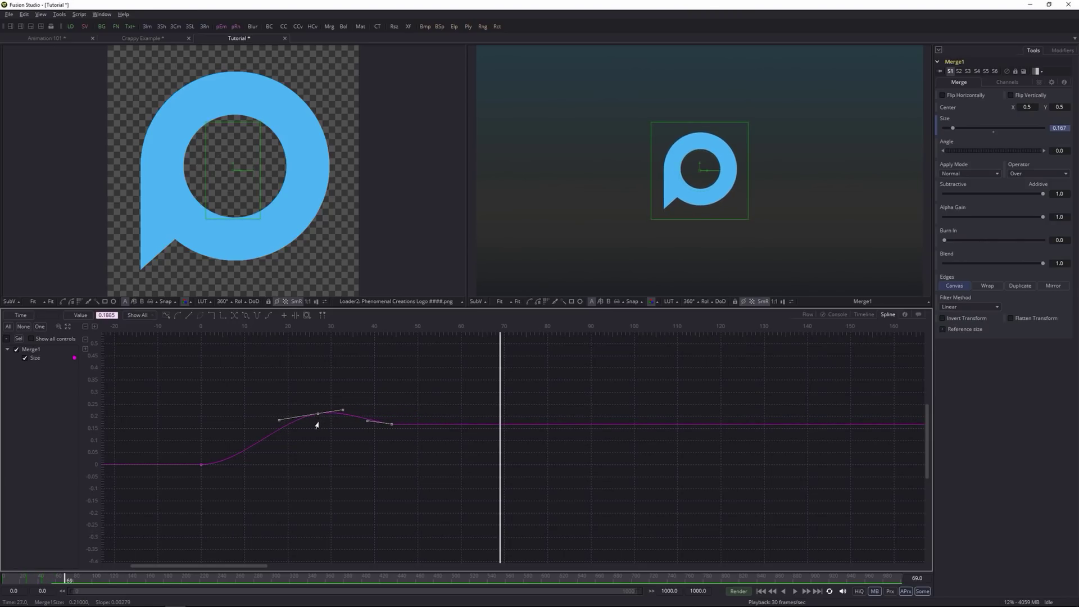
{"action": "left_click_drag", "start_coordinate": [315, 368], "coordinate": [274, 436]}
Play back the faster logo size animation from its first keyframe.
{"action": "left_click_drag", "start_coordinate": [500, 387], "coordinate": [200, 417]}
{"action": "key", "text": "space"}
{"action": "key", "text": "space"}
{"action": "left_click_drag", "start_coordinate": [291, 403], "coordinate": [509, 398]}
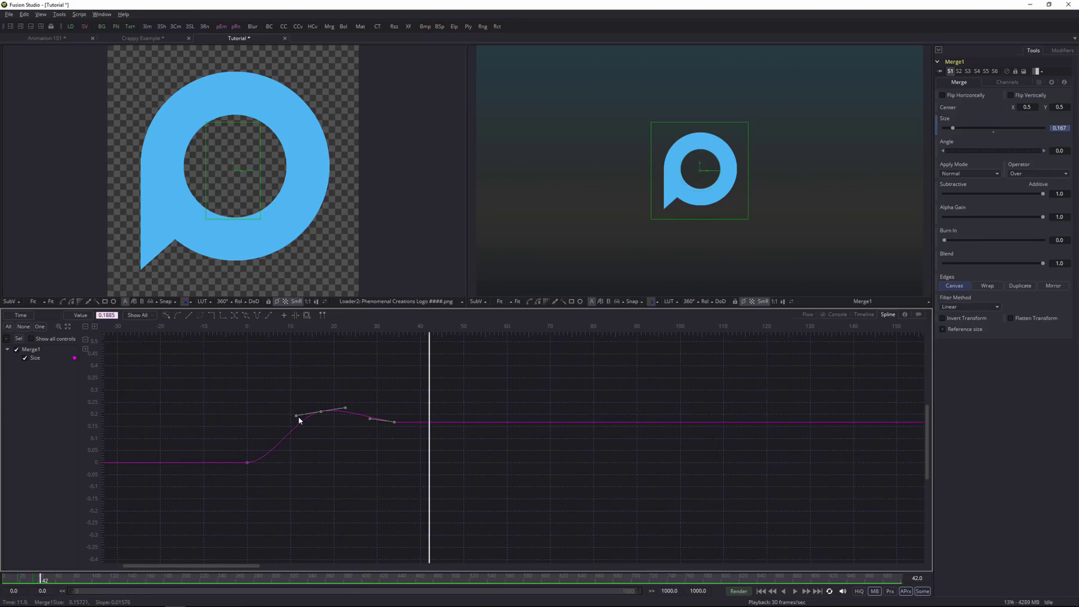
Lengthen the peak keyframe's incoming handle back to about frame 5 for a steeper rise and play the animation.
{"action": "left_click", "coordinate": [321, 412]}
{"action": "left_click_drag", "start_coordinate": [296, 417], "coordinate": [268, 416]}
{"action": "left_click_drag", "start_coordinate": [431, 378], "coordinate": [242, 405]}
{"action": "key", "text": "space"}
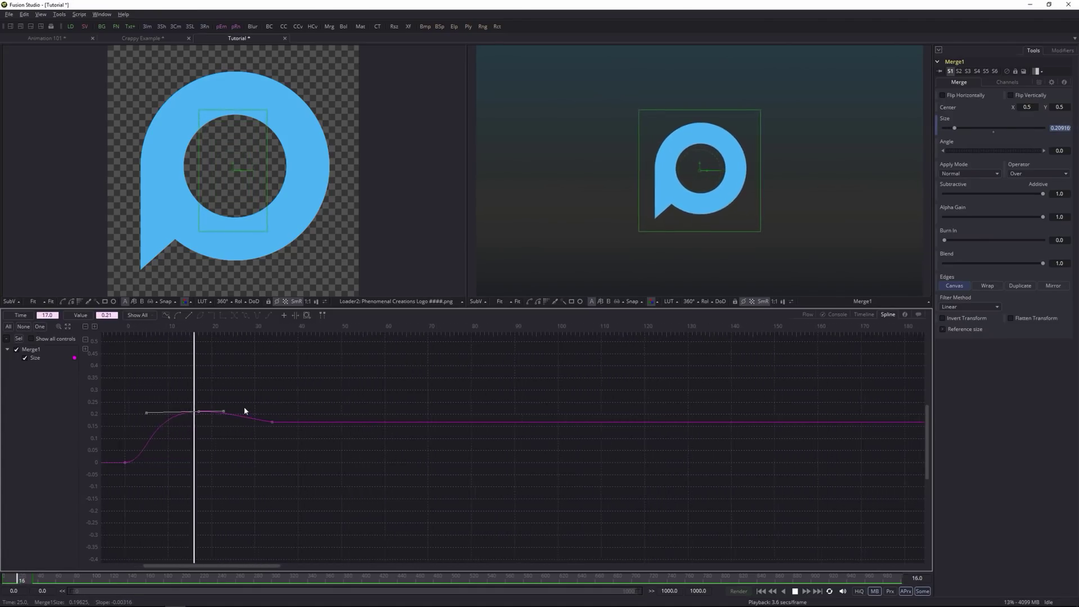
{"action": "key", "text": "space"}
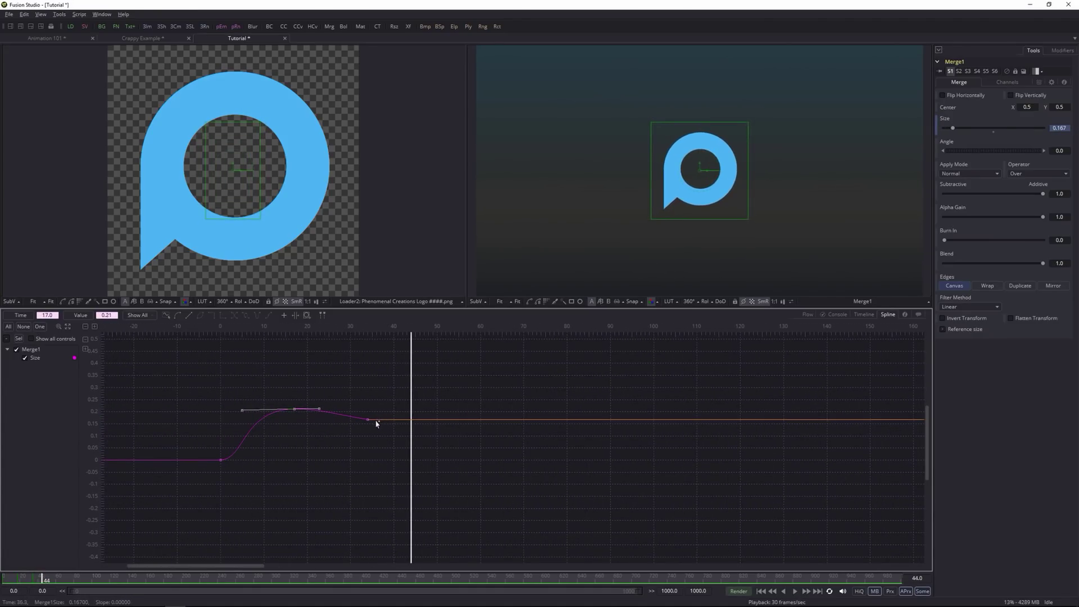
Level the incoming handle of the final Size keyframe at frame 34 so the curve eases out, and play the result.
{"action": "left_click", "coordinate": [367, 421]}
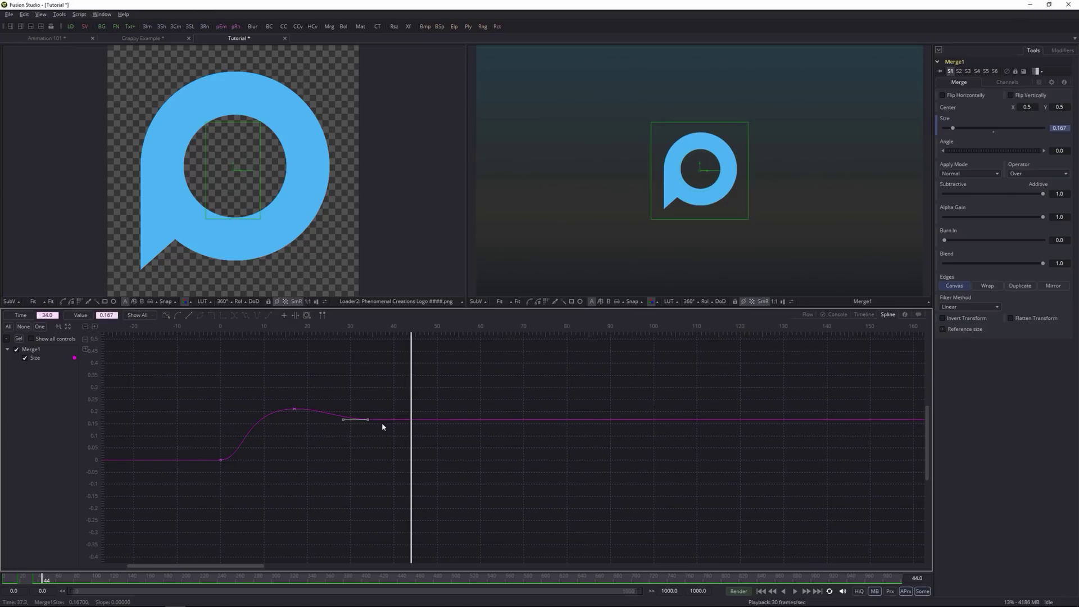
{"action": "left_click", "coordinate": [374, 399]}
{"action": "key", "text": "space"}
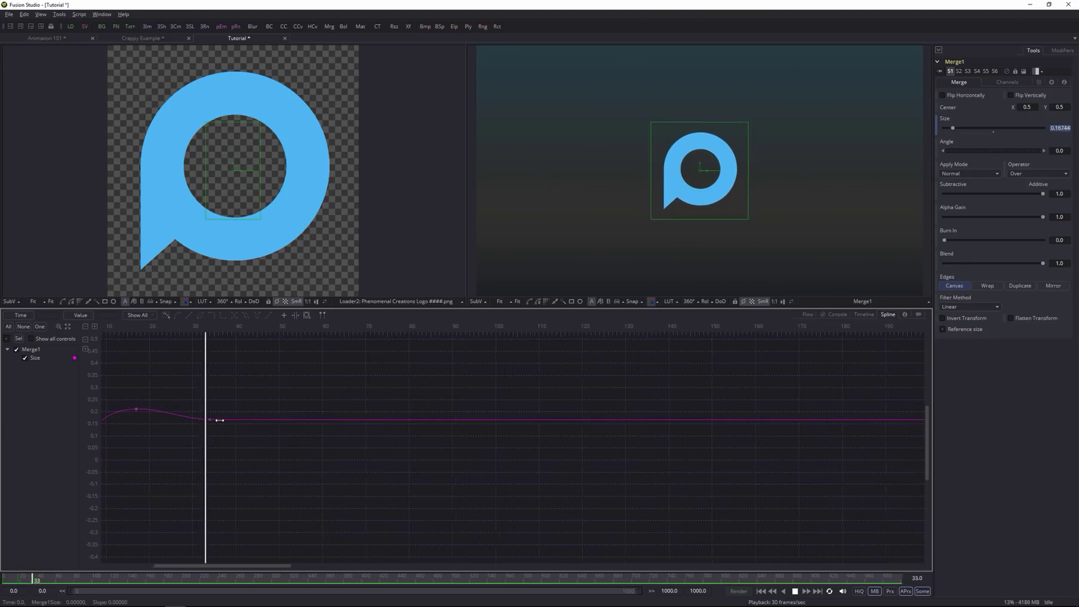
{"action": "key", "text": "space"}
{"action": "left_click_drag", "start_coordinate": [409, 409], "coordinate": [434, 408]}
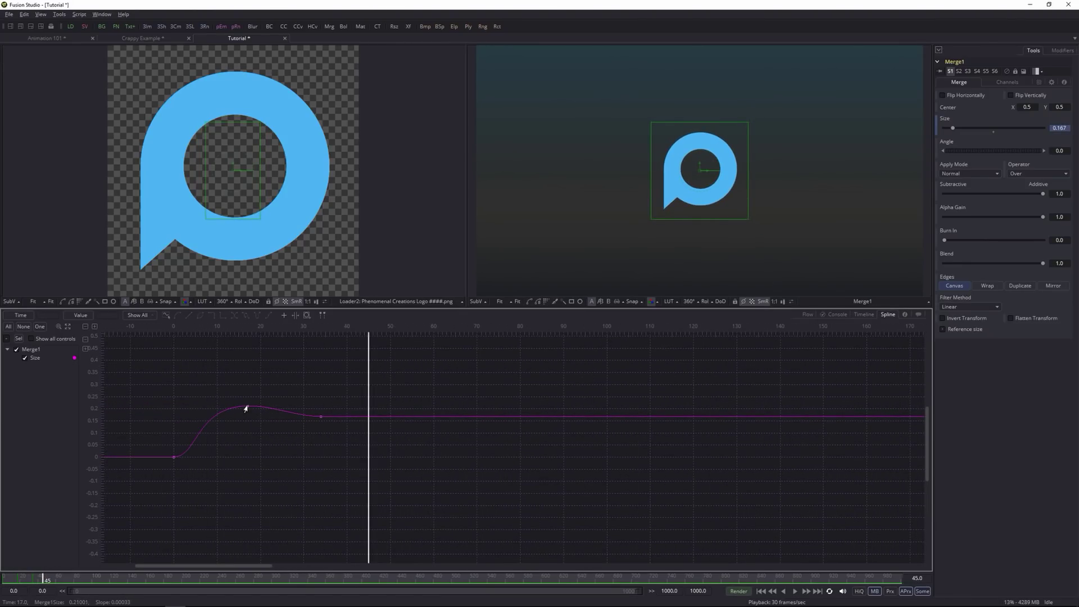
Move the peak Size keyframe to frame 18, play the animation and set the playhead to frame 14.
{"action": "left_click", "coordinate": [247, 408]}
{"action": "left_click_drag", "start_coordinate": [367, 365], "coordinate": [175, 396]}
{"action": "key", "text": "space"}
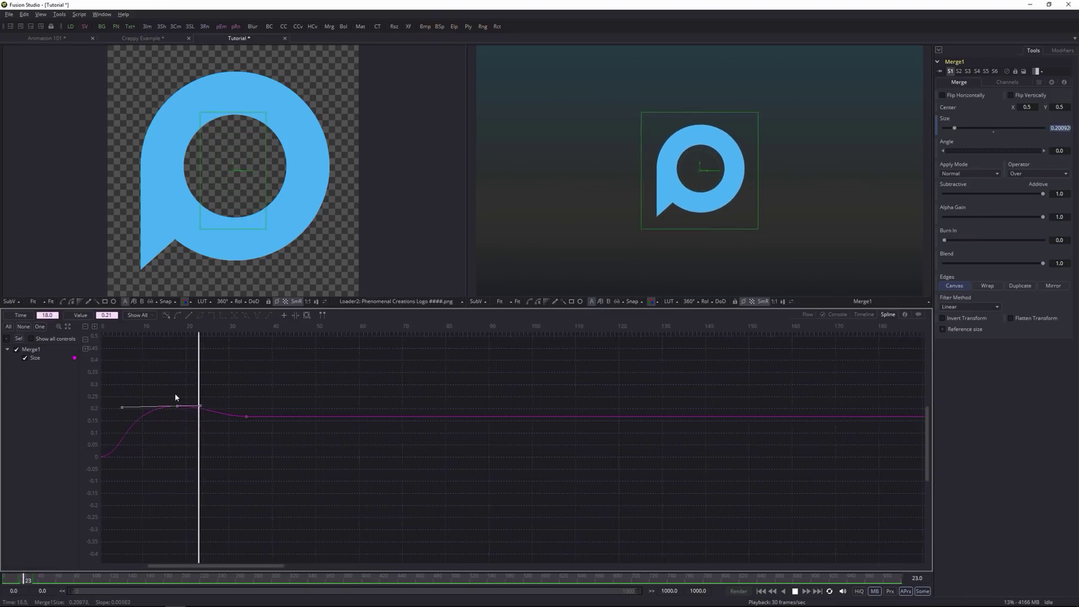
{"action": "key", "text": "space"}
{"action": "scroll", "coordinate": [281, 393], "scroll_direction": "left", "scroll_amount": 5}
{"action": "left_click_drag", "start_coordinate": [414, 371], "coordinate": [298, 387]}
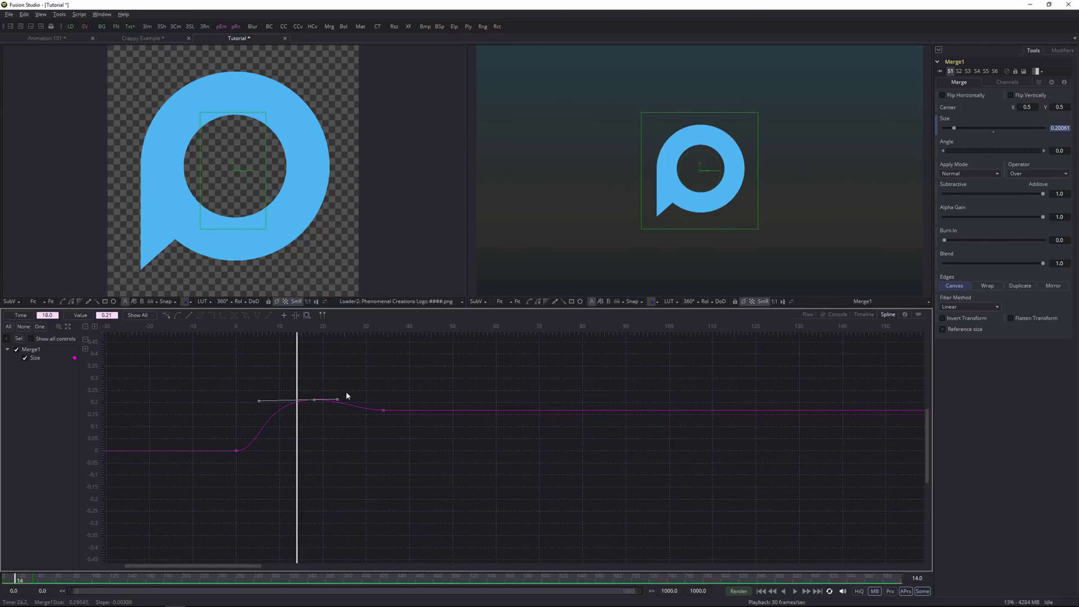
Enable Motion Blur in Merge1's common controls and play the animation from near its start.
{"action": "left_click", "coordinate": [331, 374]}
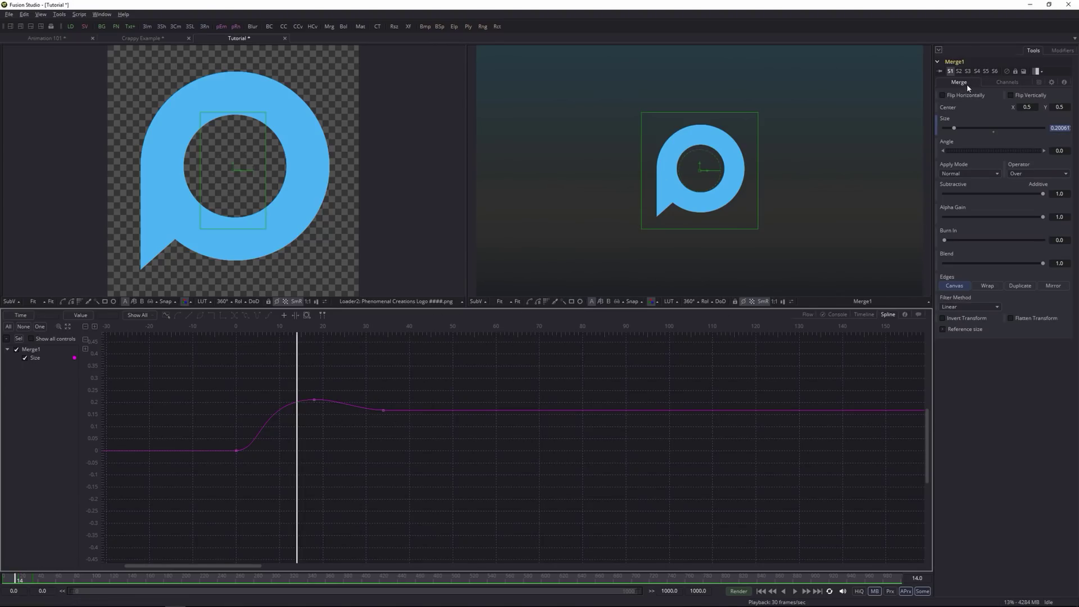
{"action": "left_click", "coordinate": [1039, 82]}
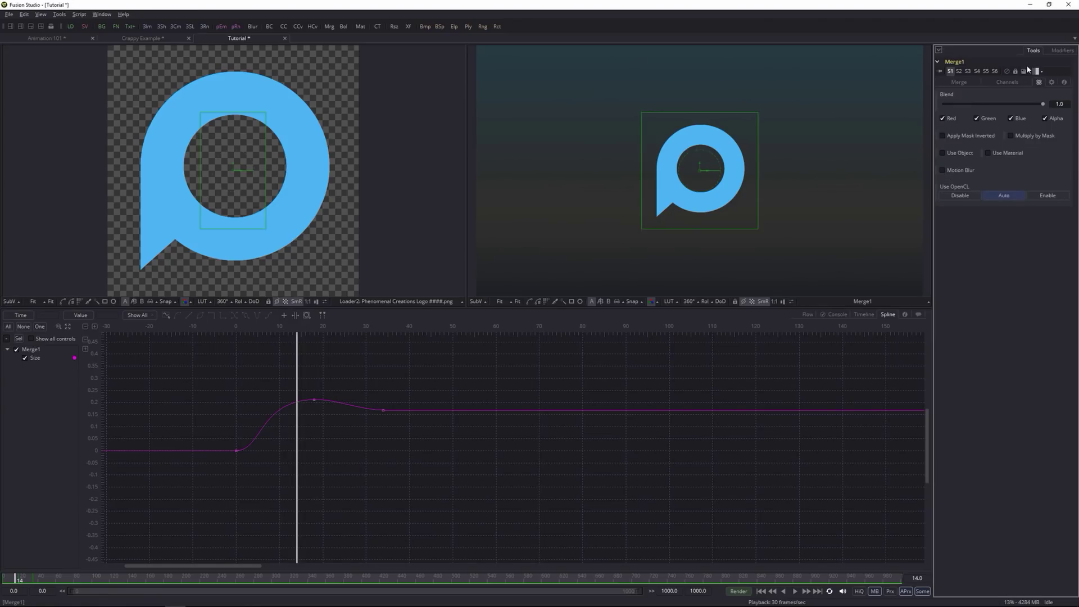
{"action": "left_click", "coordinate": [943, 170]}
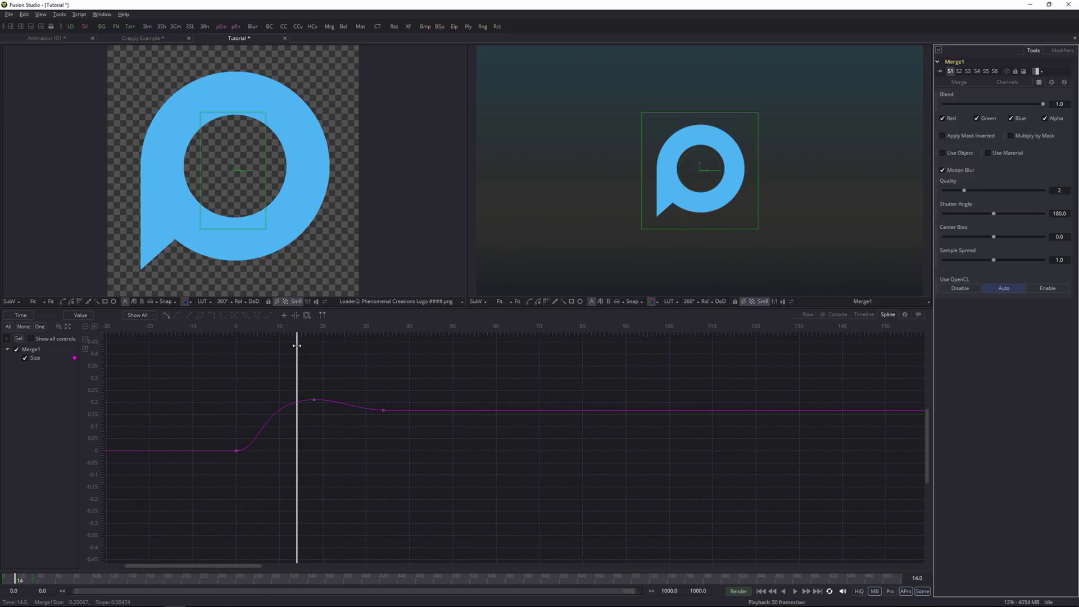
{"action": "left_click_drag", "start_coordinate": [297, 343], "coordinate": [243, 356]}
{"action": "key", "text": "space"}
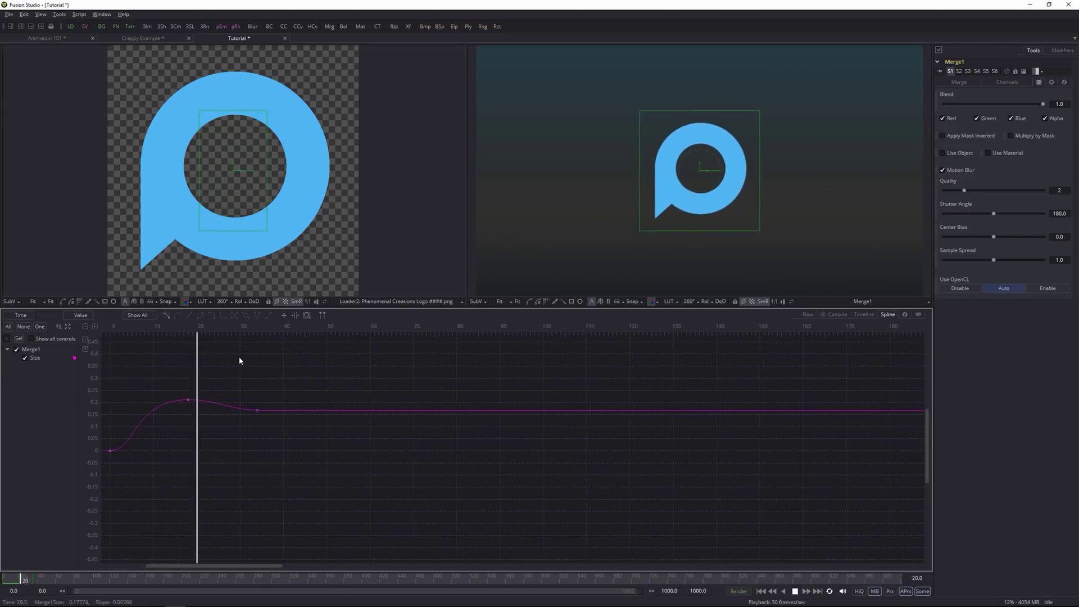
{"action": "key", "text": "space"}
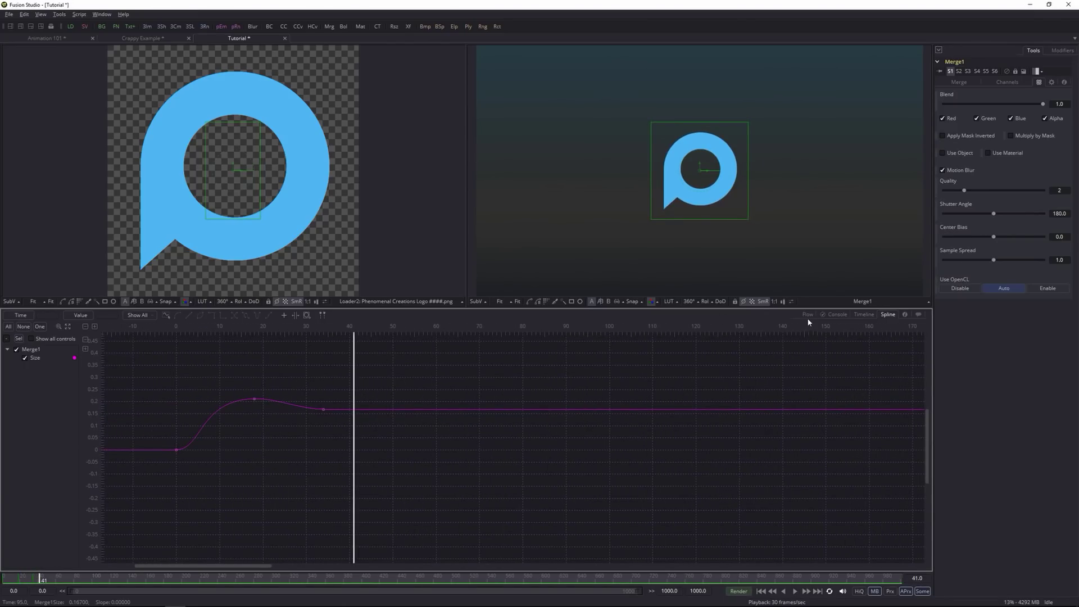
Return to the node flow and play the motion-blurred logo animation from near its start.
{"action": "left_click", "coordinate": [808, 314]}
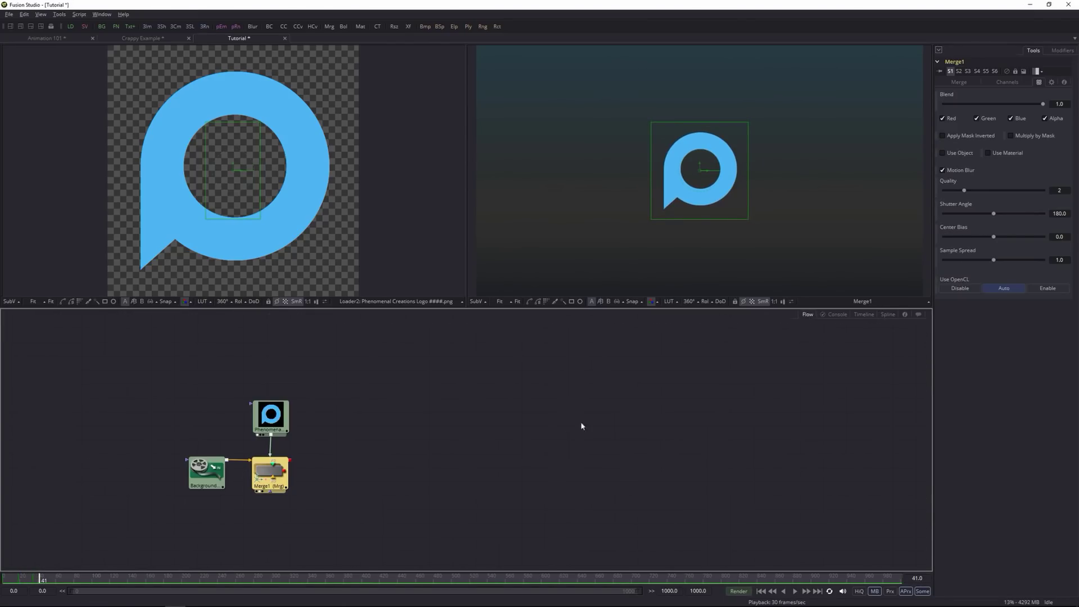
{"action": "left_click", "coordinate": [18, 578]}
{"action": "key", "text": "space"}
{"action": "key", "text": "space"}
Shorten the playback range to end at frame 53 and play the logo animation in a loop.
{"action": "left_click_drag", "start_coordinate": [897, 578], "coordinate": [498, 578]}
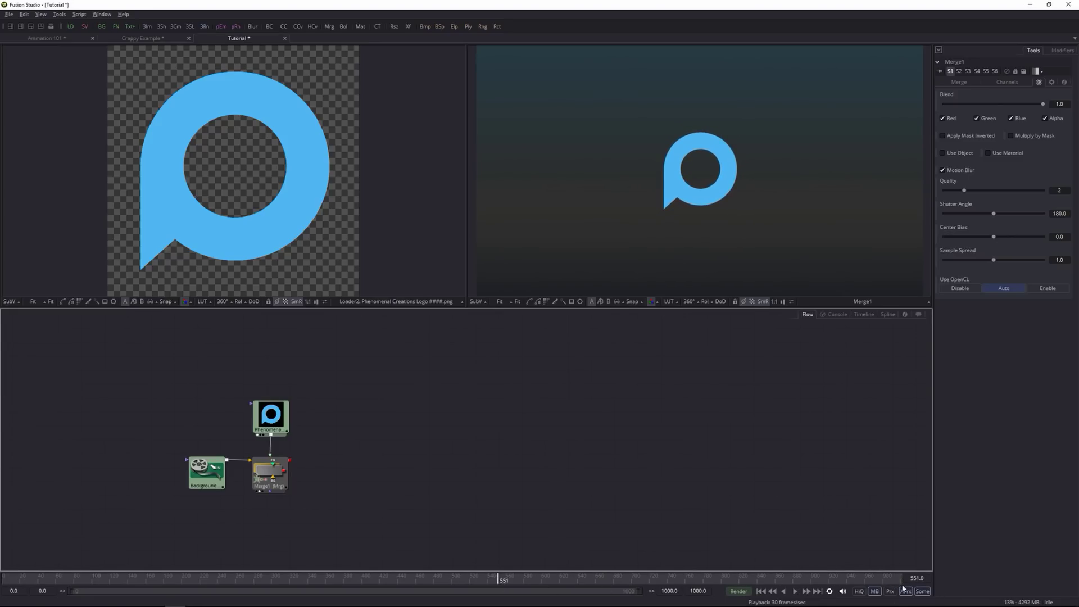
{"action": "left_click_drag", "start_coordinate": [636, 591], "coordinate": [51, 591]}
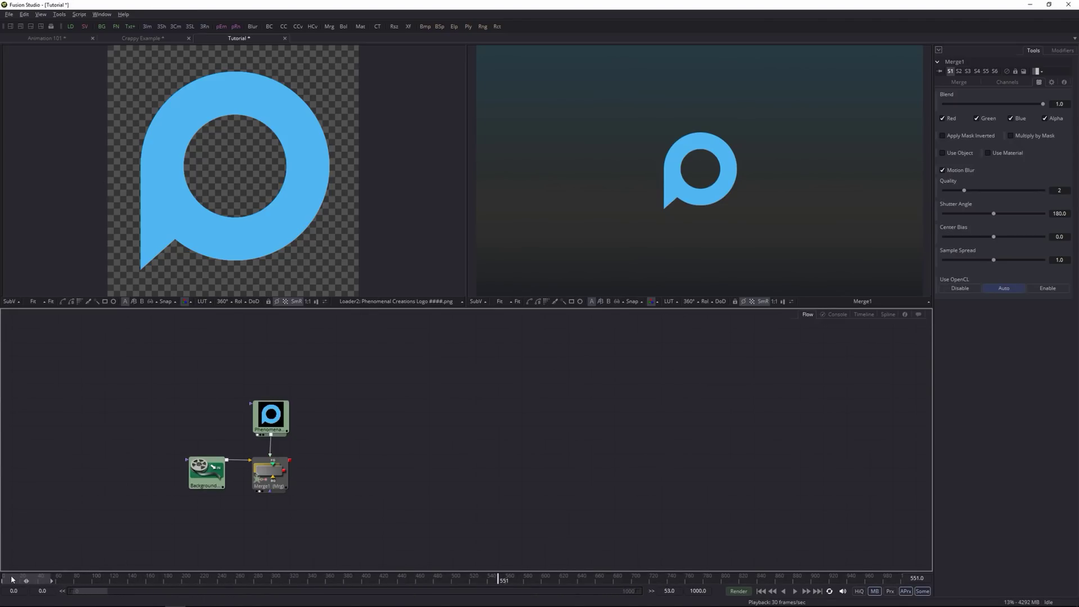
{"action": "key", "text": "space"}
{"action": "key", "text": "space"}
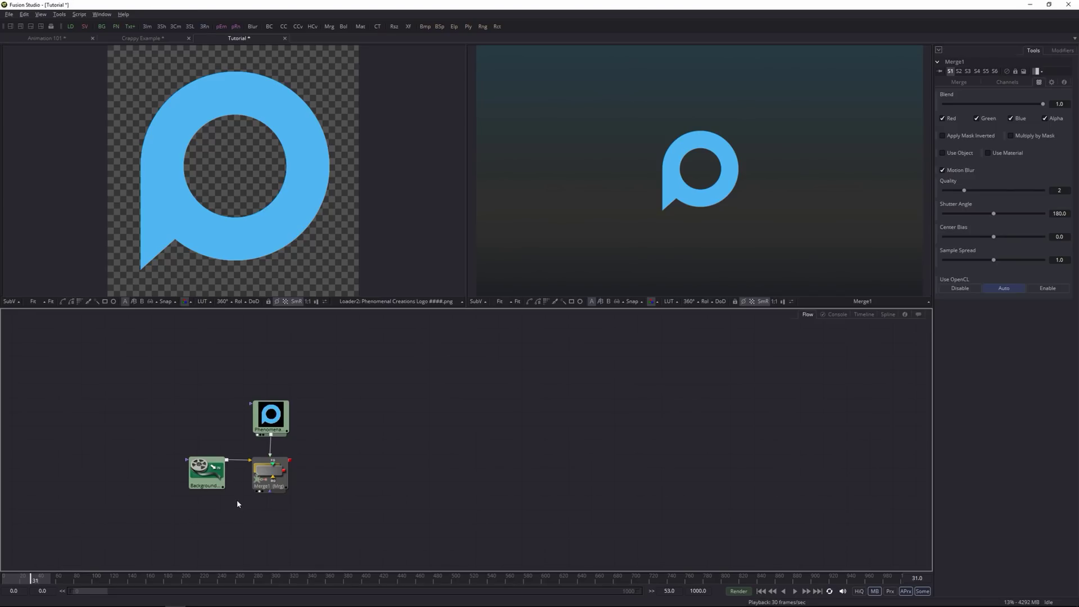
Move the Phenomenal Creations logo loader node higher above Merge1 to make room between them.
{"action": "left_click", "coordinate": [272, 481]}
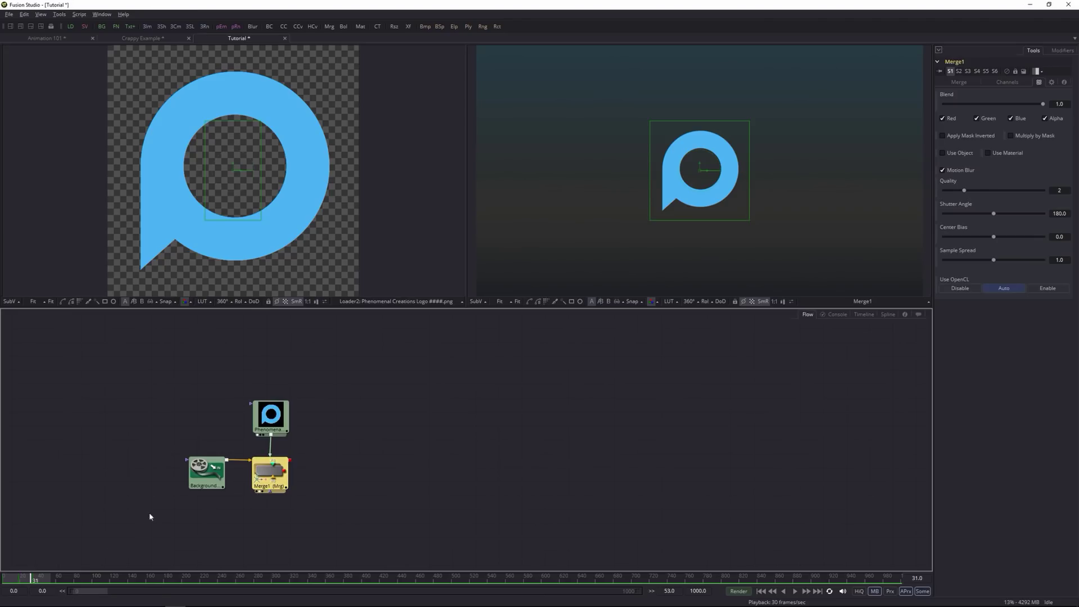
{"action": "left_click_drag", "start_coordinate": [274, 414], "coordinate": [272, 365]}
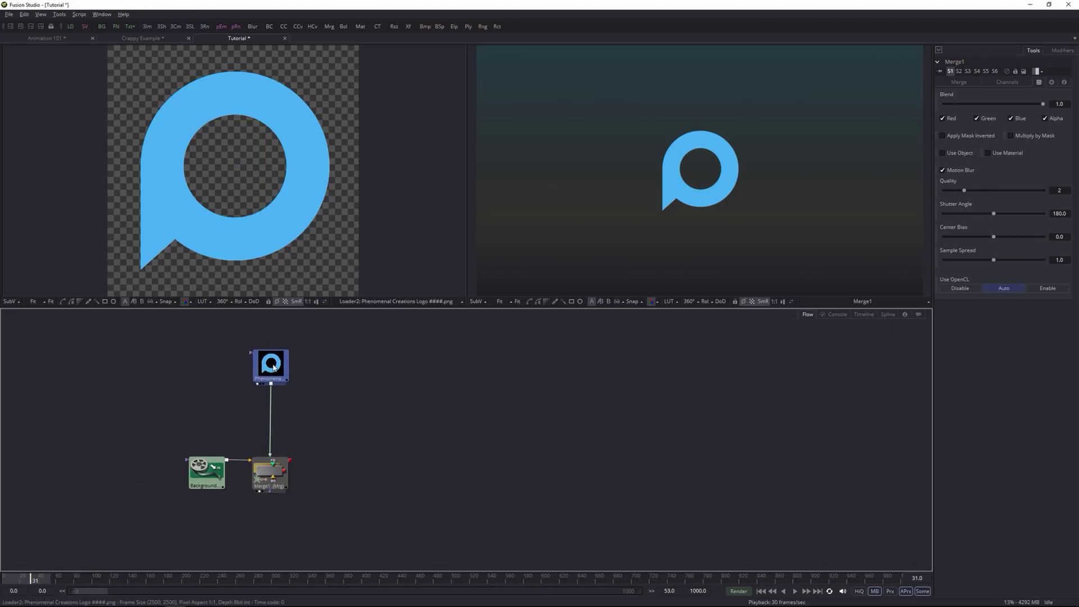
{"action": "left_click", "coordinate": [313, 386]}
Set the playback range to end at frame 102 and play the animation from near its start.
{"action": "left_click_drag", "start_coordinate": [33, 578], "coordinate": [57, 579]}
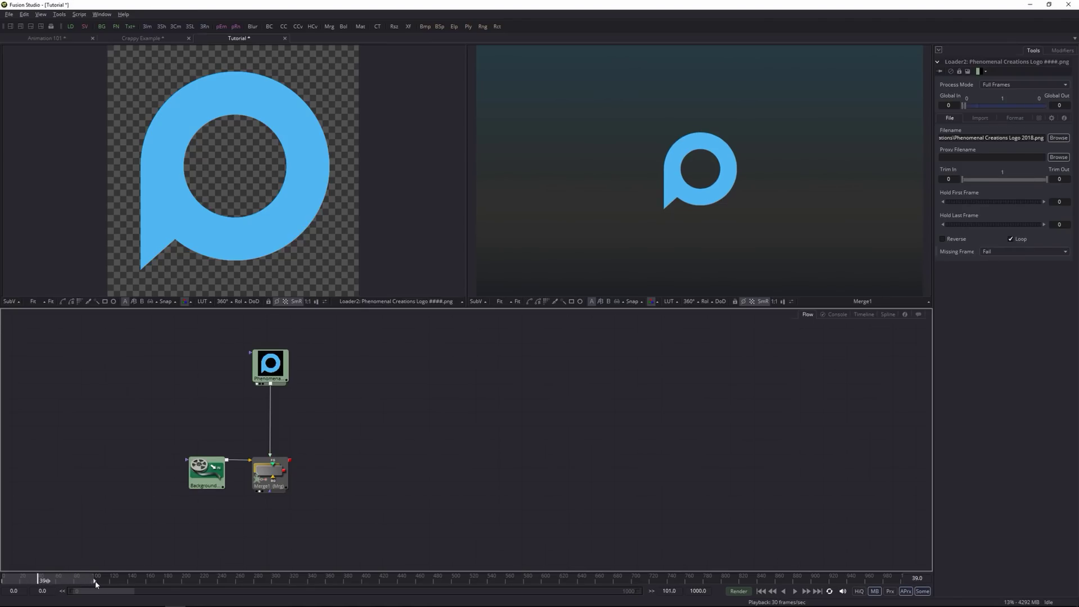
{"action": "left_click", "coordinate": [9, 579]}
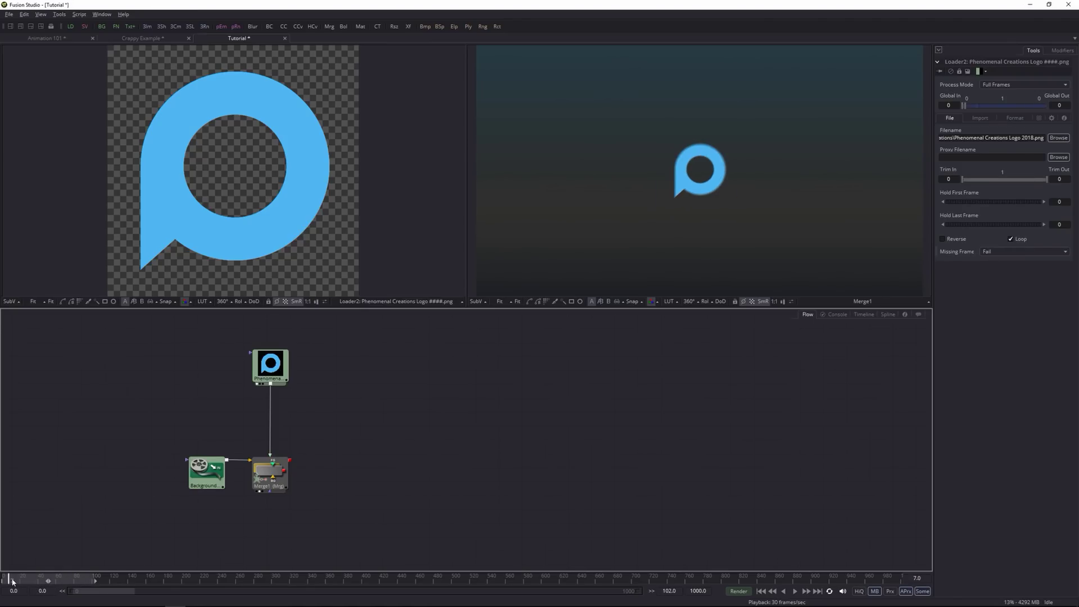
{"action": "key", "text": "space"}
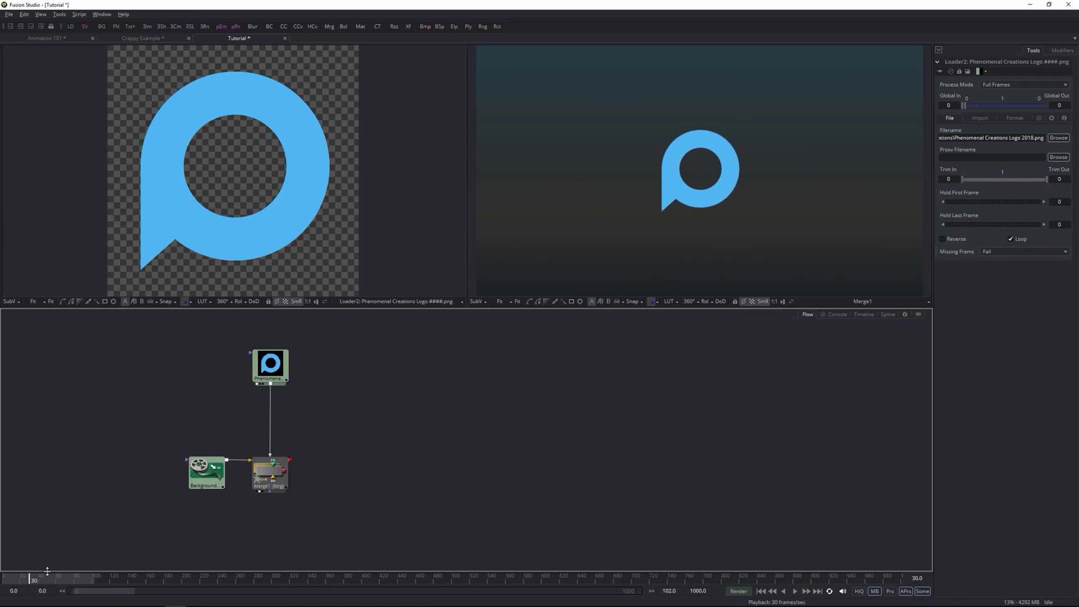
Insert a Transform tool between the Phenomenal Creations logo loader and Merge1.
{"action": "left_click", "coordinate": [274, 378]}
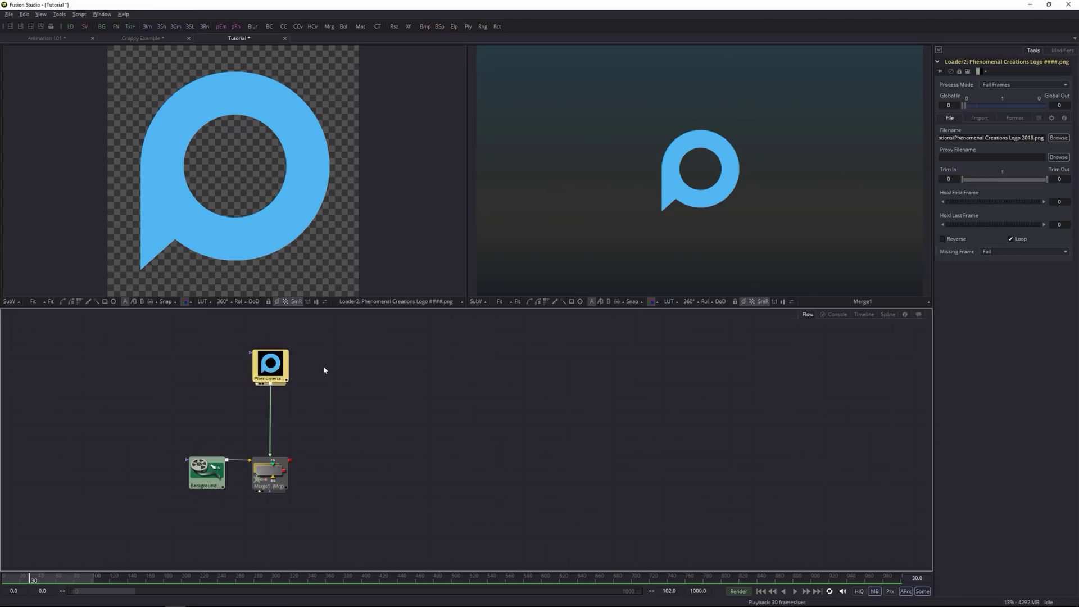
{"action": "key", "text": "shift+space"}
{"action": "type", "text": "trans"}
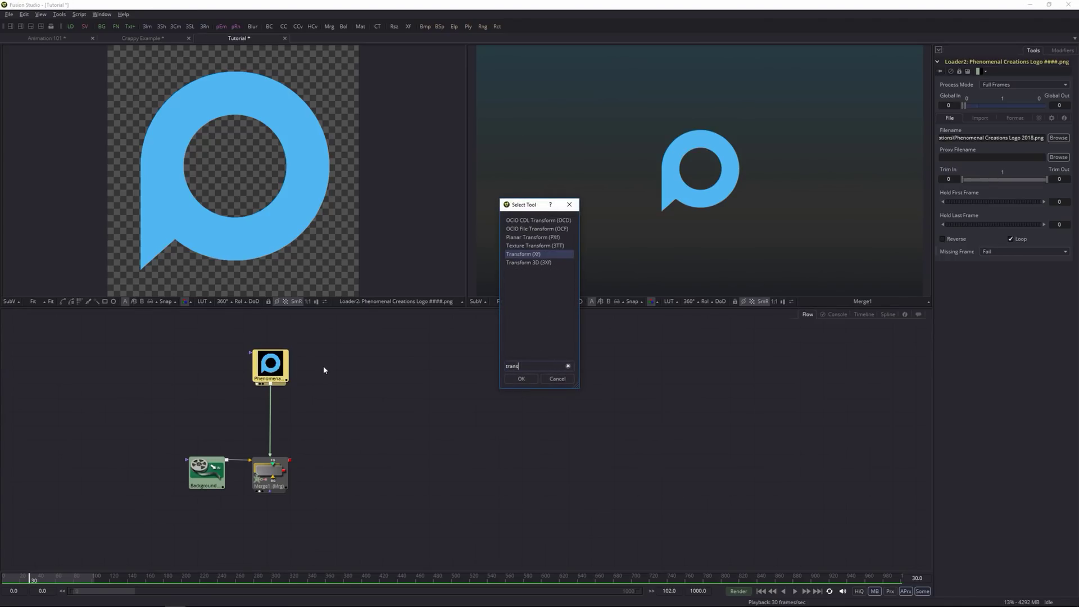
{"action": "key", "text": "Return"}
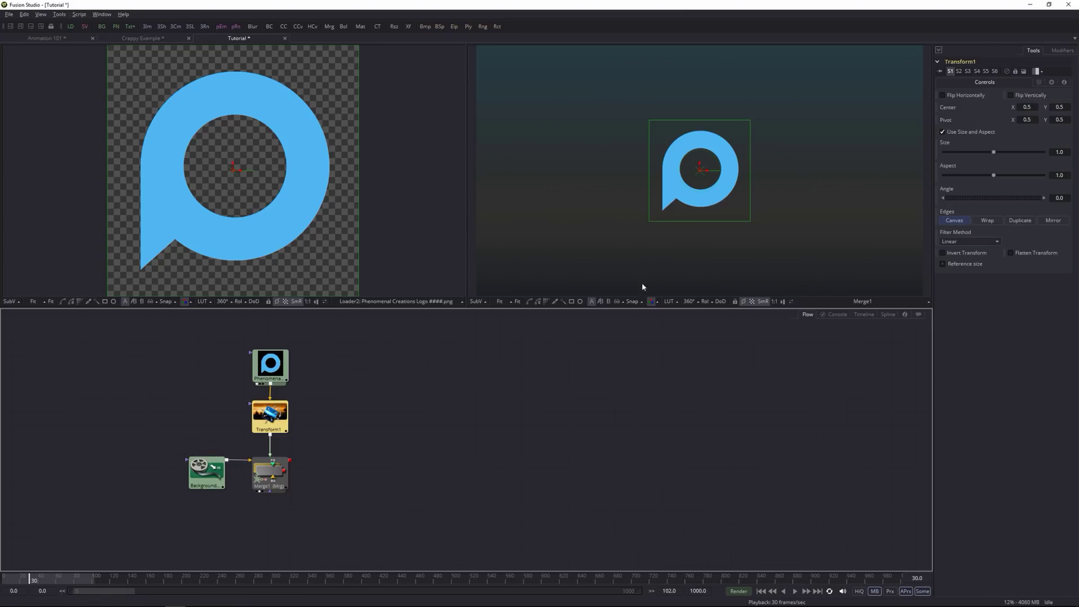
Animate Transform1's Center from a keyframe at frame 30, moving the logo left to about X -1.23 at frame 42.
{"action": "right_click", "coordinate": [953, 109]}
{"action": "left_click", "coordinate": [969, 123]}
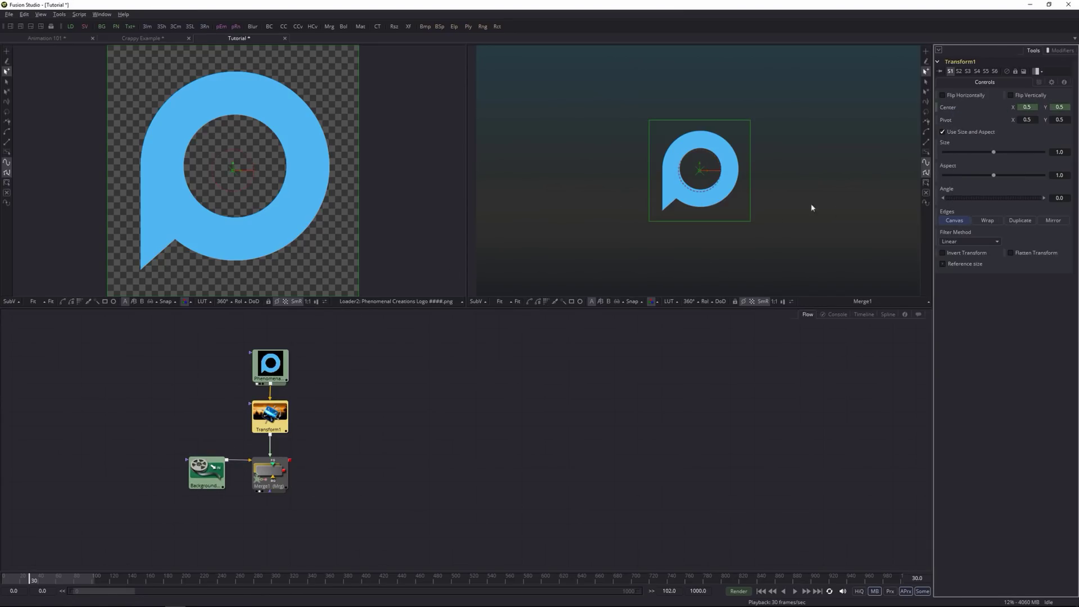
{"action": "left_click", "coordinate": [37, 580]}
{"action": "left_click_drag", "start_coordinate": [37, 580], "coordinate": [40, 580]}
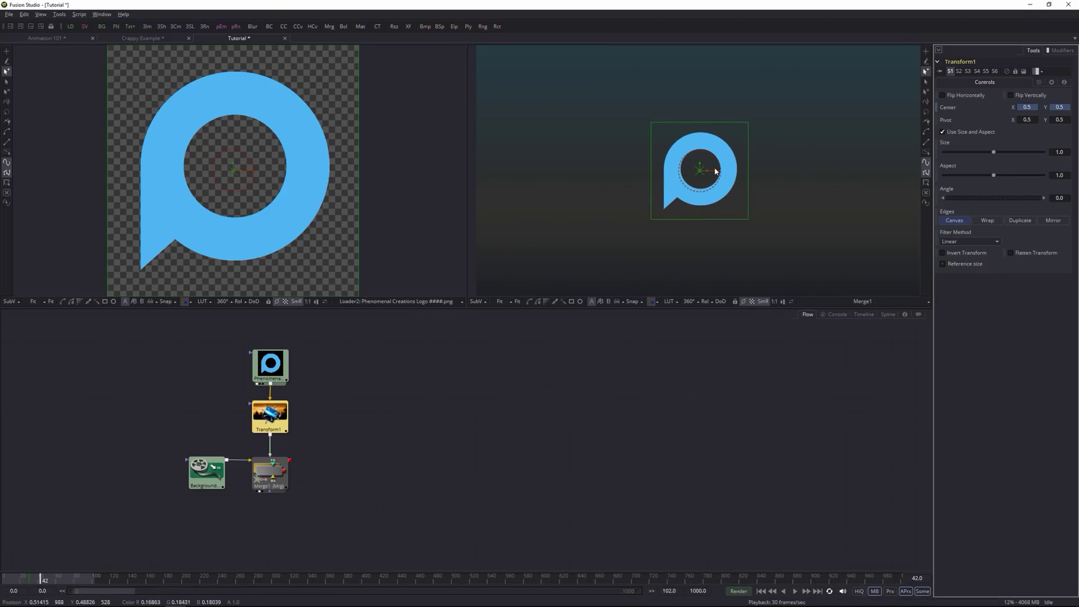
{"action": "left_click_drag", "start_coordinate": [707, 175], "coordinate": [541, 194]}
Play the logo's slide to the left from near the start with motion blur enabled.
{"action": "left_click", "coordinate": [22, 580]}
{"action": "left_click", "coordinate": [55, 580]}
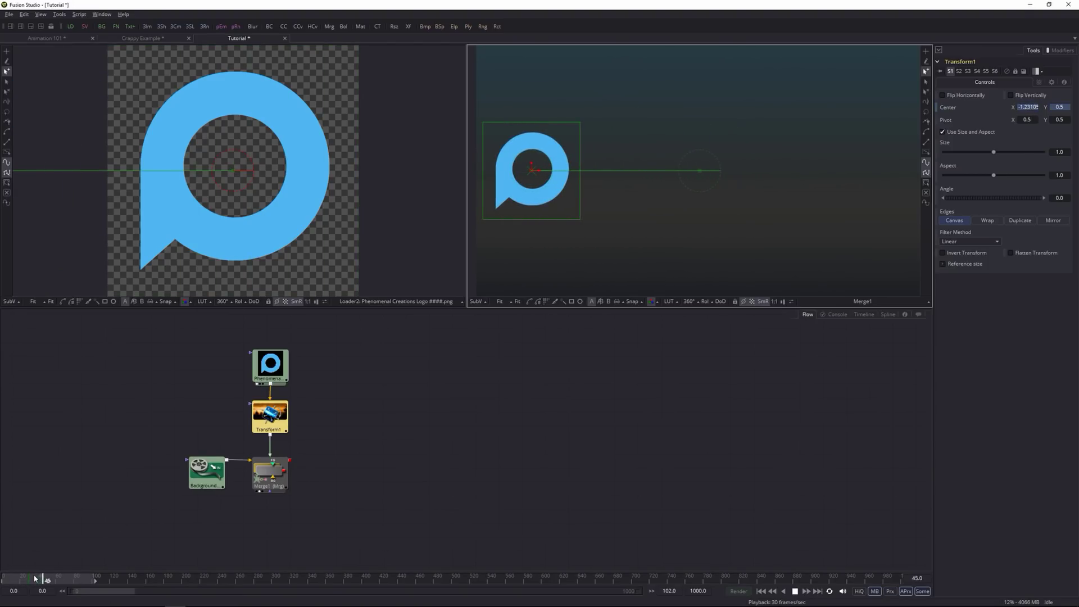
{"action": "mouse_move", "coordinate": [13, 577]}
{"action": "left_mouse_down"}
{"action": "mouse_move", "coordinate": [57, 579]}
{"action": "mouse_move", "coordinate": [21, 579]}
{"action": "left_mouse_up"}
{"action": "key", "text": "space"}
{"action": "key", "text": "space"}
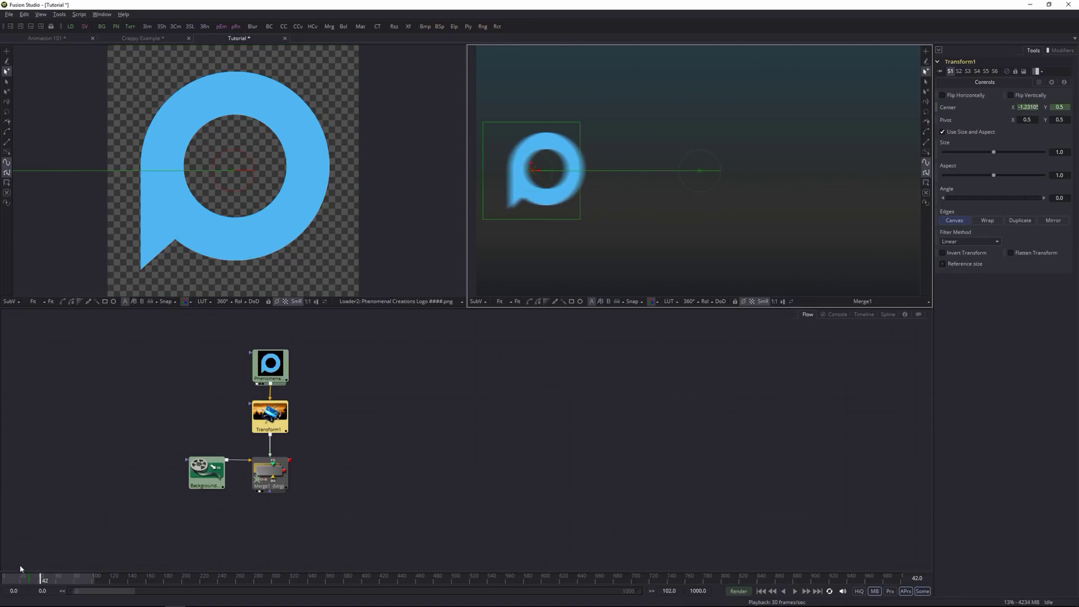
Turn off motion blur temporarily and play the logo's slide at full speed.
{"action": "left_click", "coordinate": [875, 592]}
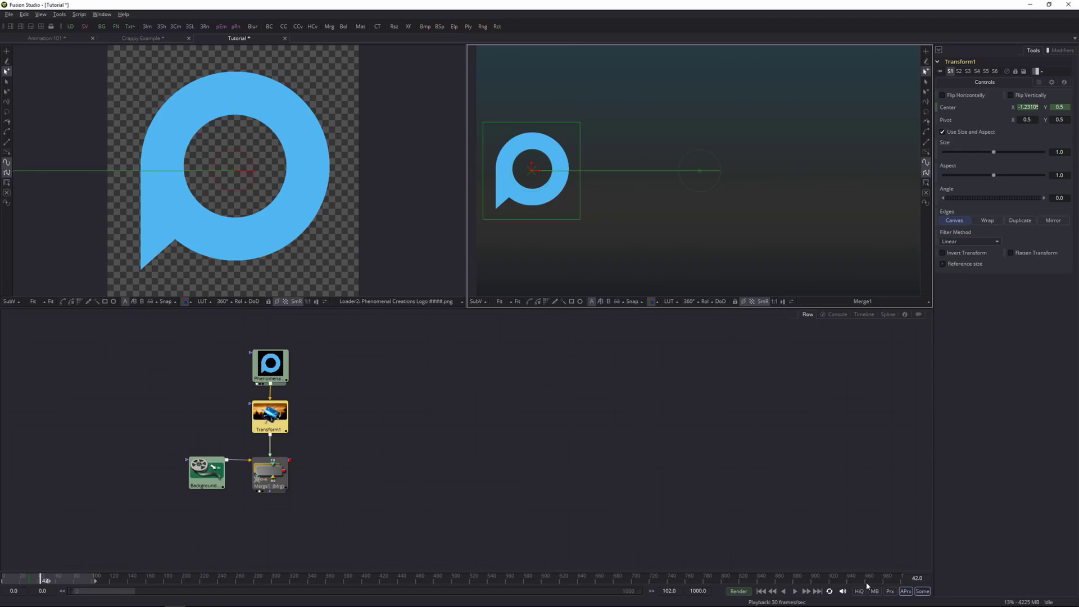
{"action": "mouse_move", "coordinate": [29, 581]}
{"action": "left_mouse_down"}
{"action": "mouse_move", "coordinate": [62, 581]}
{"action": "mouse_move", "coordinate": [23, 580]}
{"action": "left_mouse_up"}
{"action": "left_click", "coordinate": [32, 581]}
{"action": "key", "text": "space"}
{"action": "key", "text": "space"}
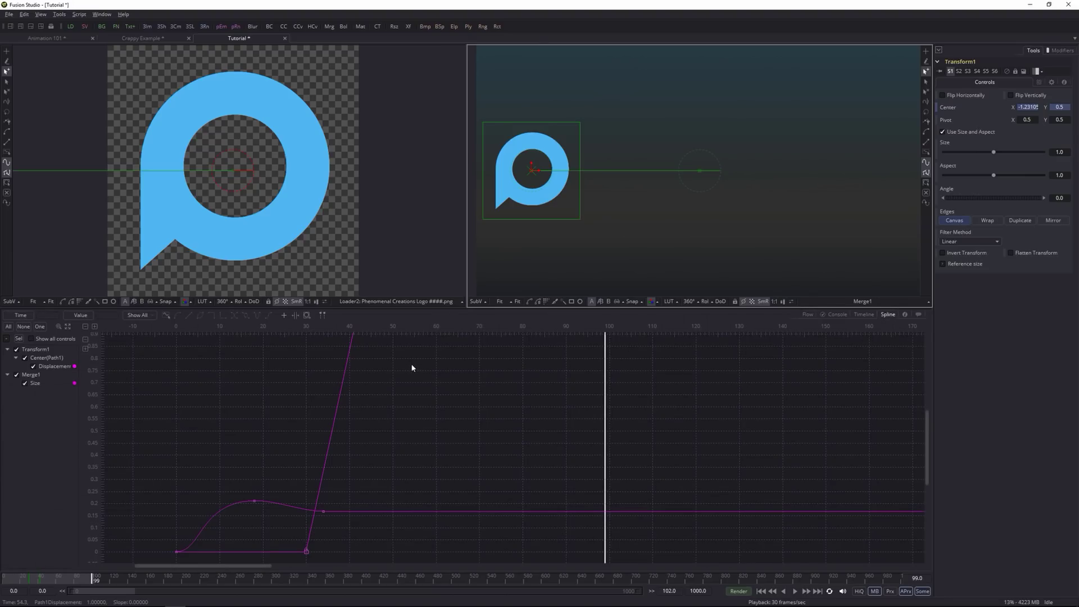
Hide Merge1's size curve, smooth both keyframes of Transform1's displacement curve, and play the slide.
{"action": "left_click", "coordinate": [17, 375]}
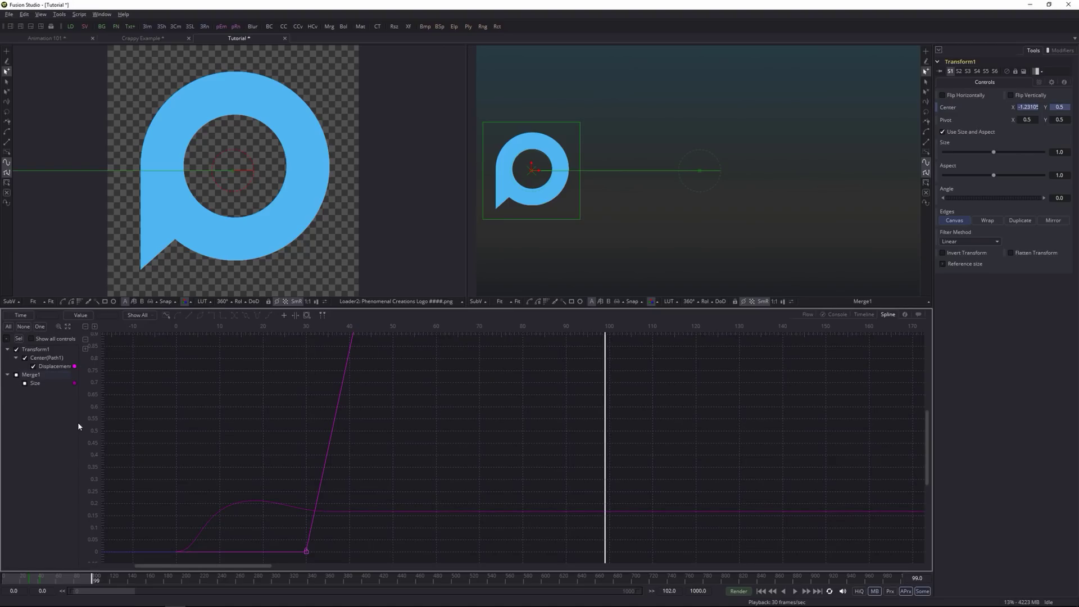
{"action": "key", "text": "ctrl+f"}
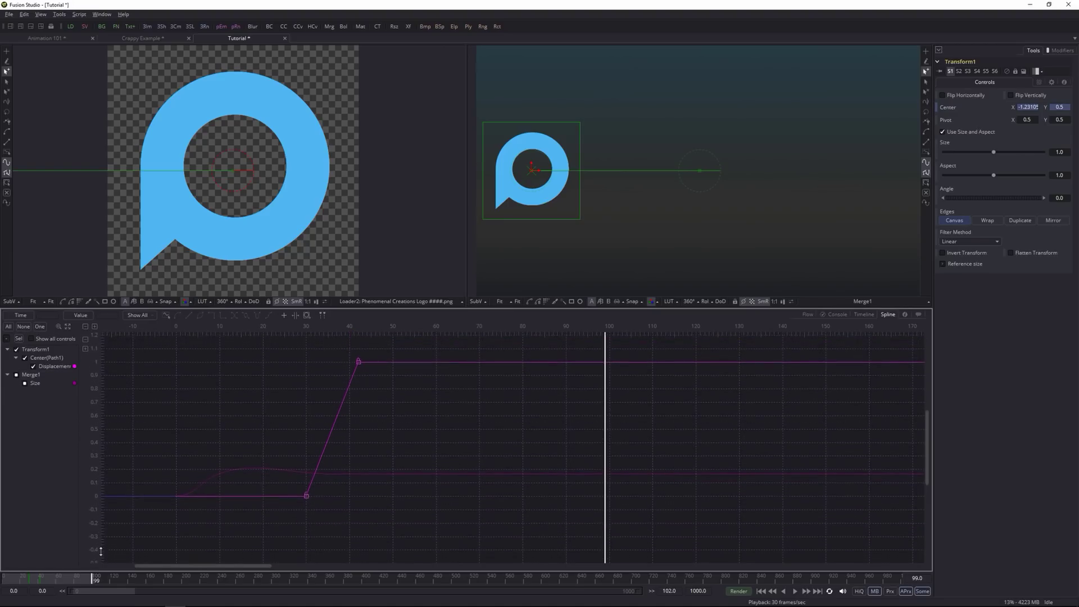
{"action": "left_click_drag", "start_coordinate": [272, 362], "coordinate": [403, 510]}
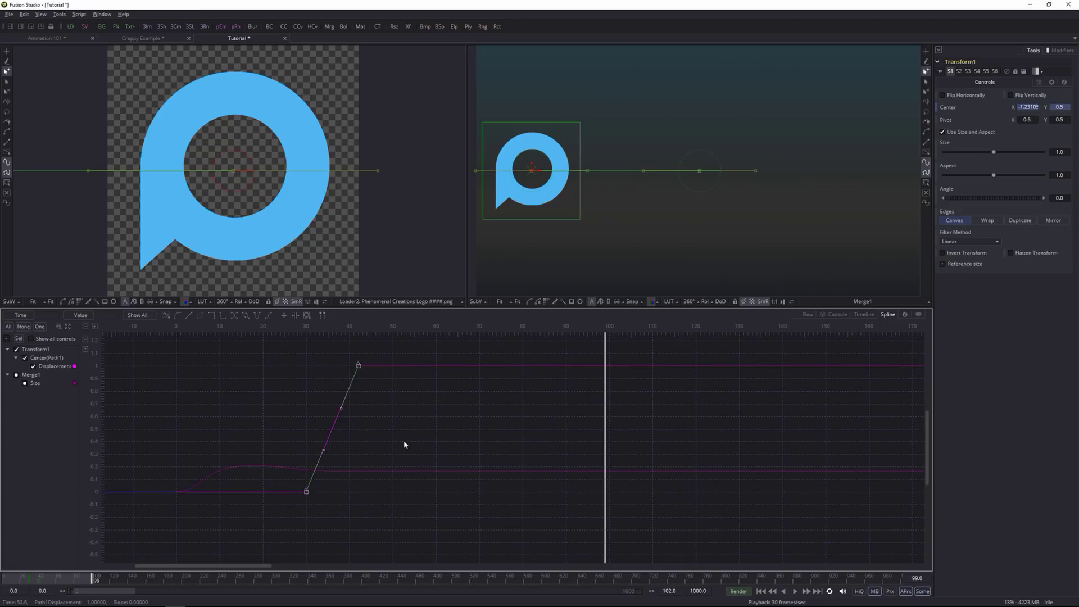
{"action": "key", "text": "s"}
{"action": "key", "text": "space"}
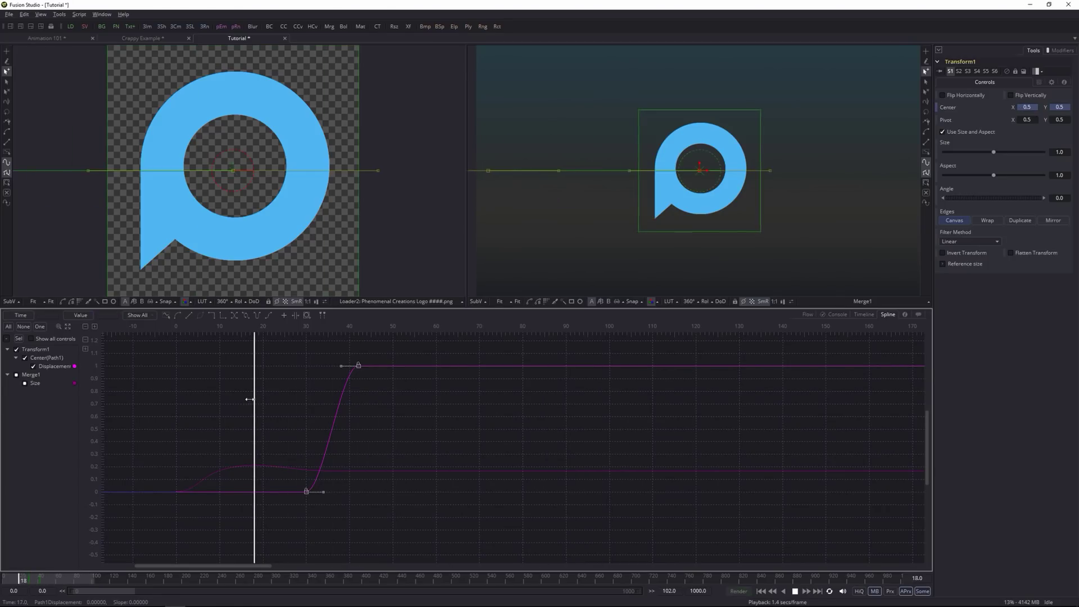
{"action": "key", "text": "space"}
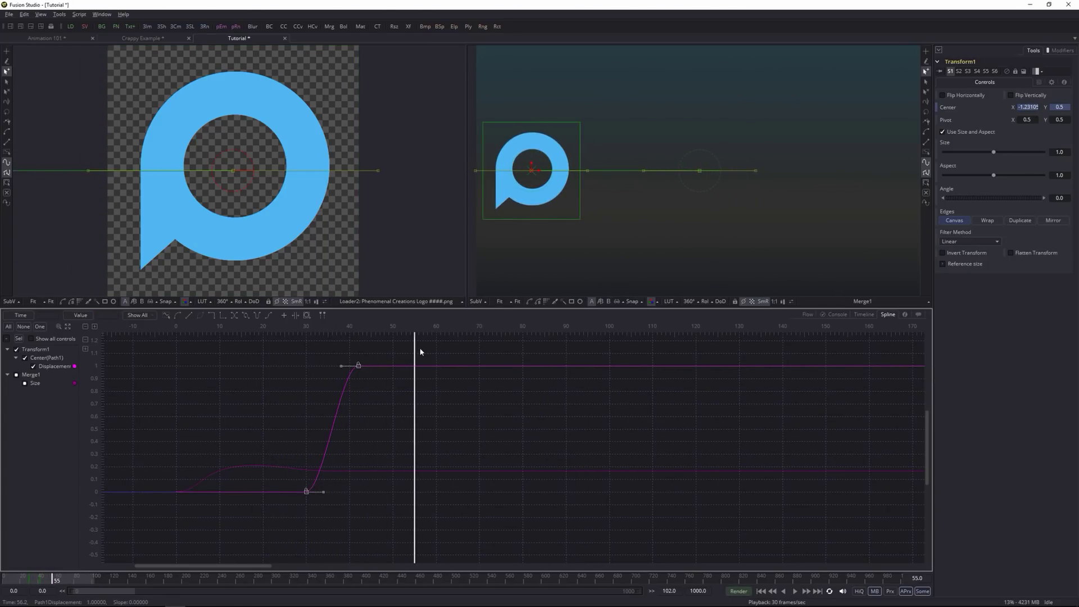
{"action": "left_click_drag", "start_coordinate": [414, 352], "coordinate": [289, 369]}
{"action": "key", "text": "space"}
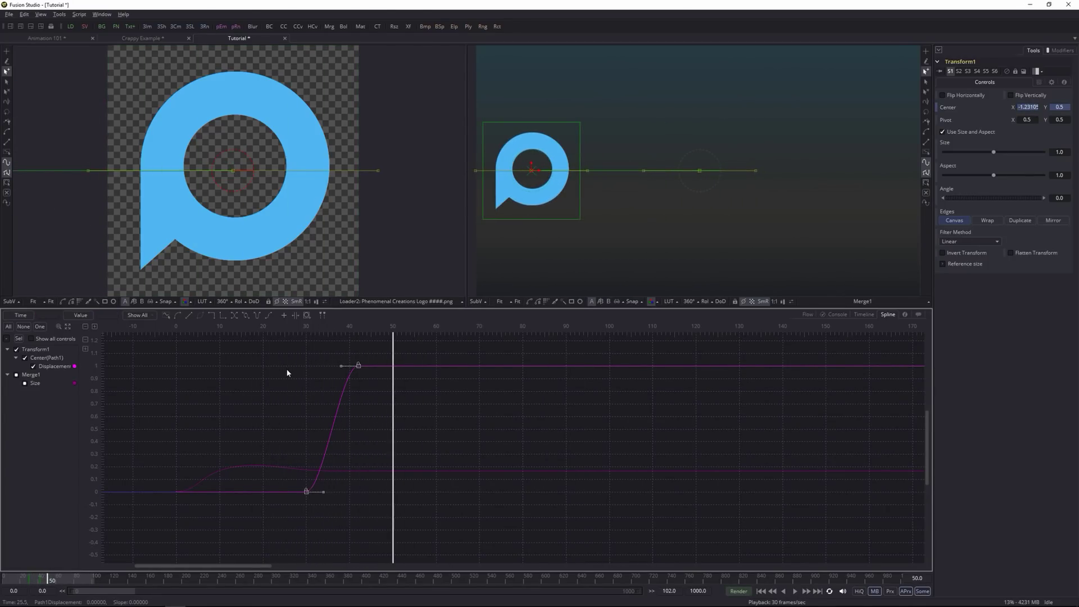
Extend the end keyframe's handle on the displacement curve back to about frame 33 to ease the stop, and play the result.
{"action": "left_click_drag", "start_coordinate": [341, 367], "coordinate": [307, 368]}
{"action": "left_click_drag", "start_coordinate": [392, 353], "coordinate": [277, 359]}
{"action": "key", "text": "space"}
{"action": "key", "text": "space"}
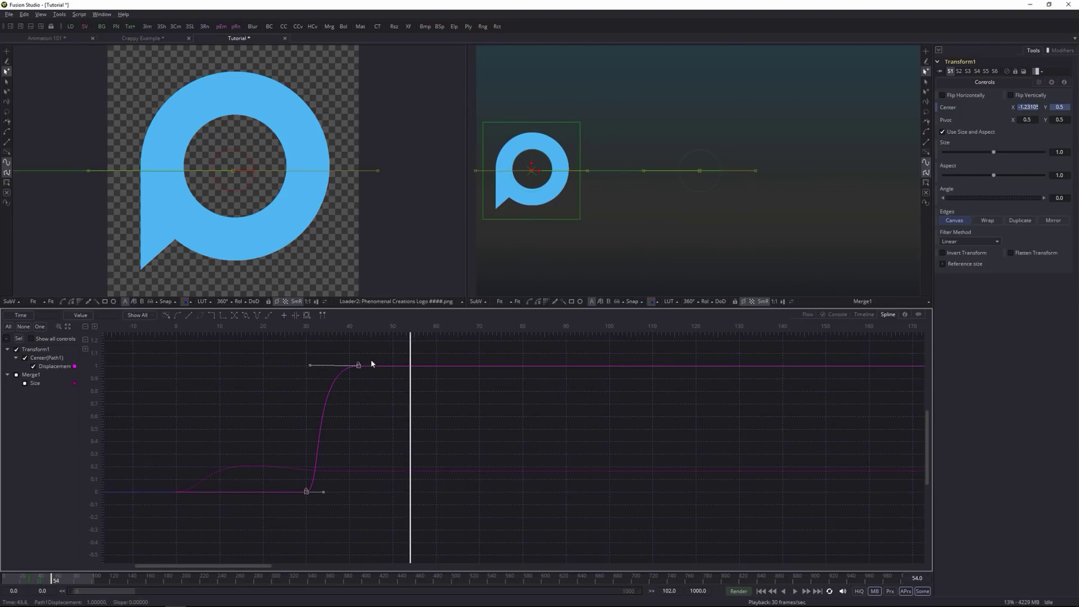
{"action": "left_click_drag", "start_coordinate": [310, 365], "coordinate": [319, 366]}
{"action": "left_click_drag", "start_coordinate": [411, 360], "coordinate": [212, 363]}
{"action": "key", "text": "space"}
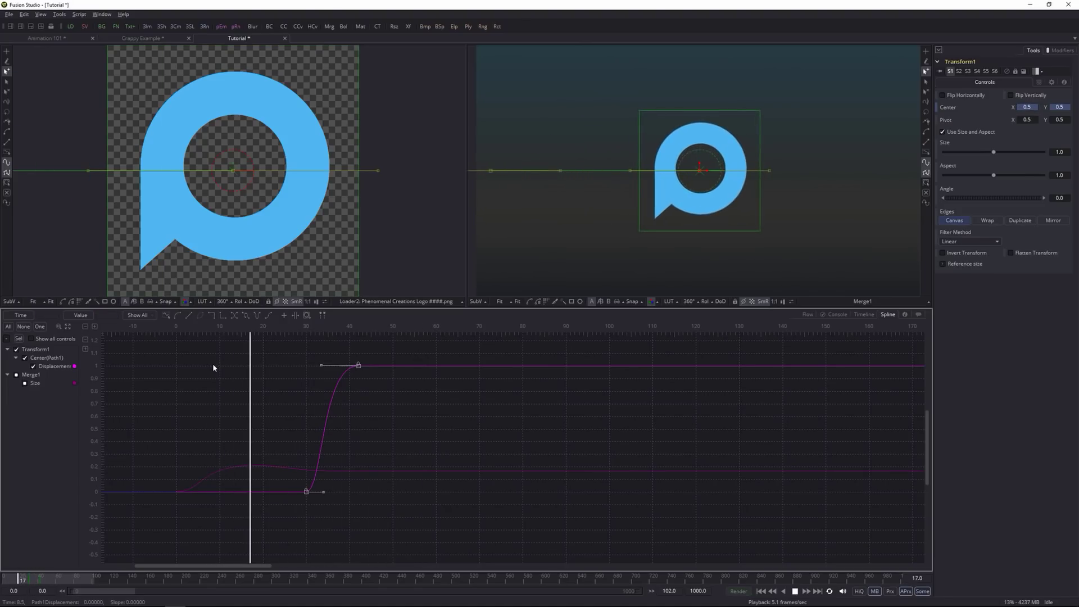
{"action": "key", "text": "space"}
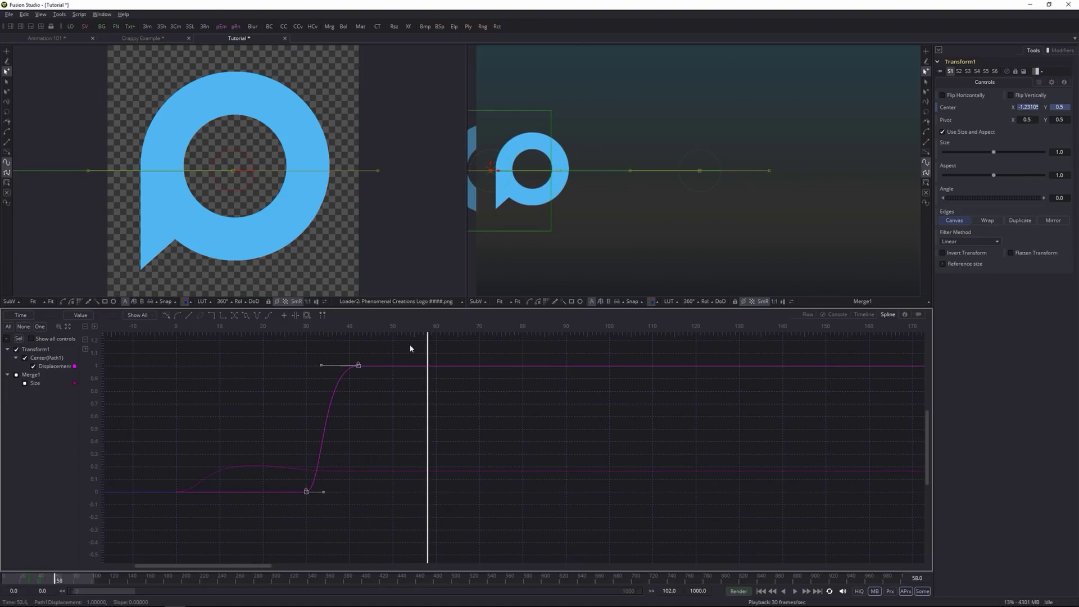
Return to the node flow, deselect Transform1 to hide its viewer controls, and play the animation.
{"action": "left_click", "coordinate": [808, 314]}
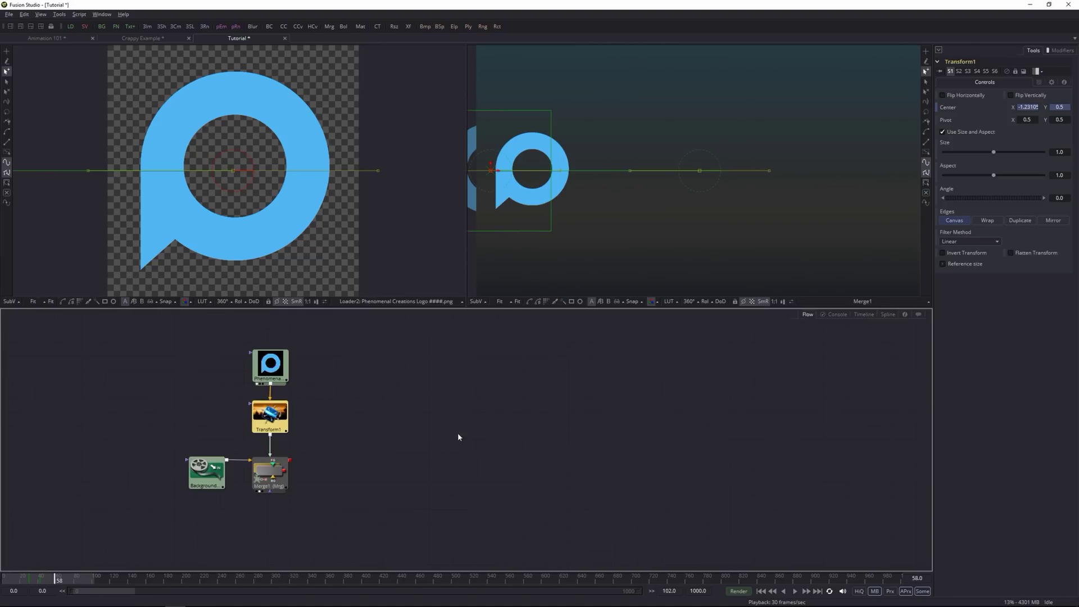
{"action": "left_click", "coordinate": [305, 396]}
{"action": "left_click_drag", "start_coordinate": [55, 581], "coordinate": [54, 579]}
{"action": "key", "text": "space"}
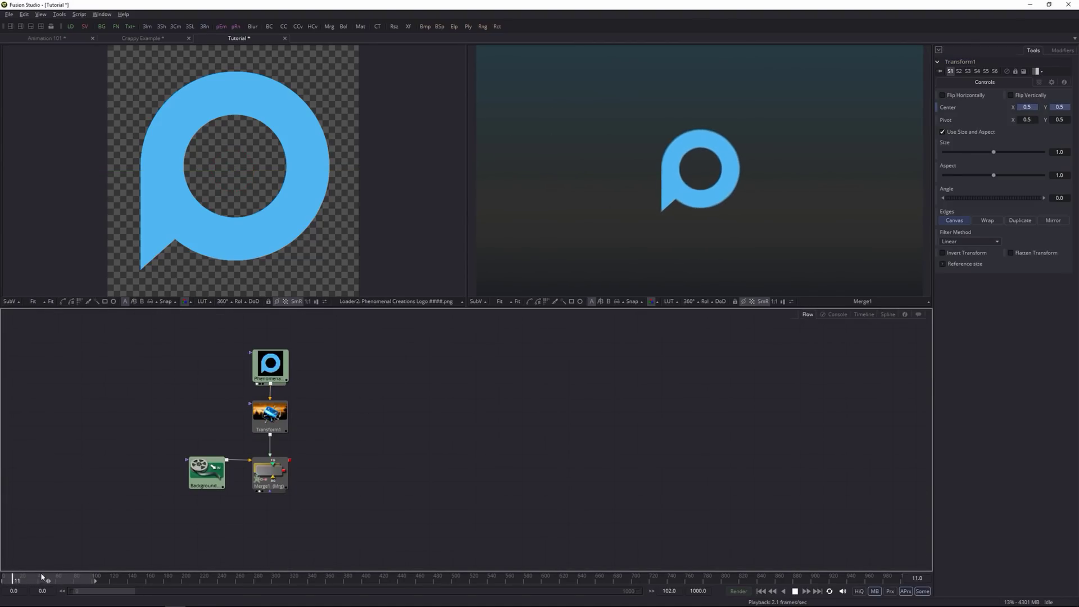
{"action": "key", "text": "space"}
Shift Transform1's two displacement keyframes two frames later in the timeline, to frames 32 and 44, and play the animation.
{"action": "left_click", "coordinate": [866, 315]}
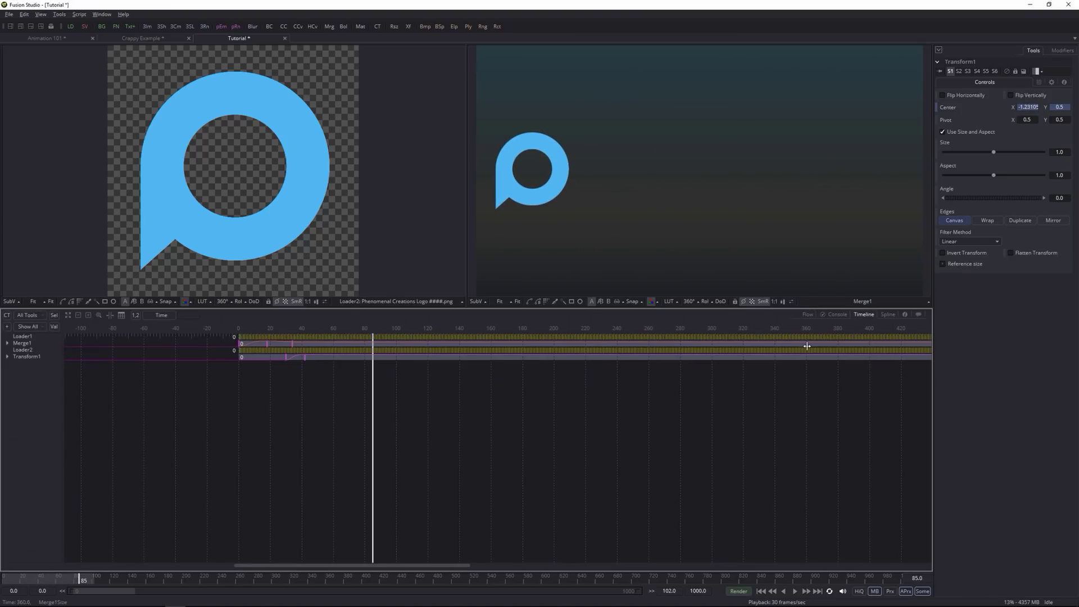
{"action": "left_click", "coordinate": [88, 315]}
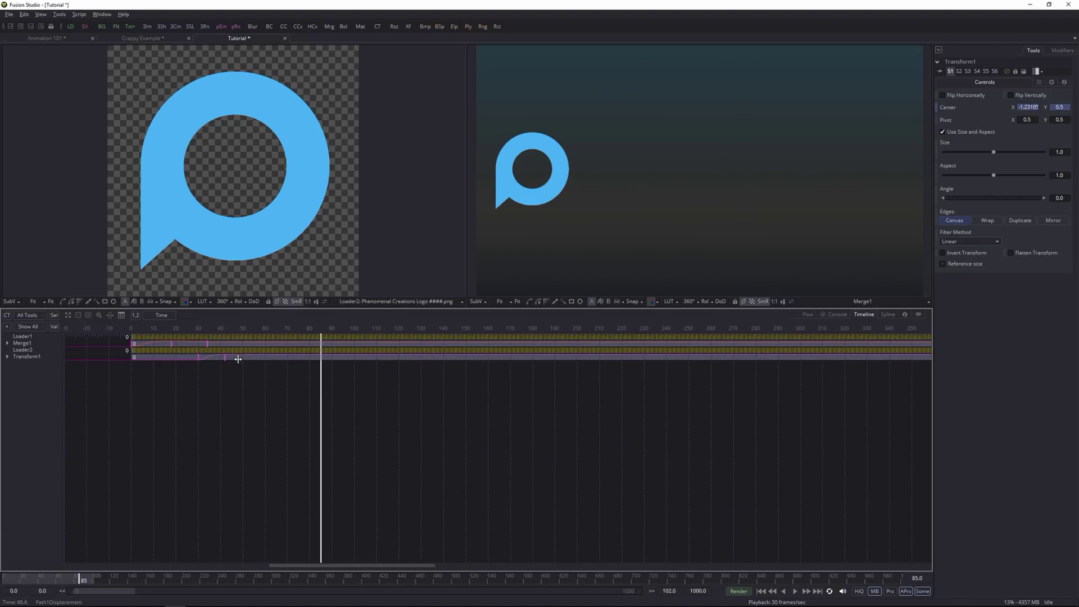
{"action": "left_click", "coordinate": [197, 358]}
{"action": "left_click_drag", "start_coordinate": [223, 359], "coordinate": [230, 358]}
{"action": "left_click", "coordinate": [807, 315]}
{"action": "left_click_drag", "start_coordinate": [50, 579], "coordinate": [3, 579]}
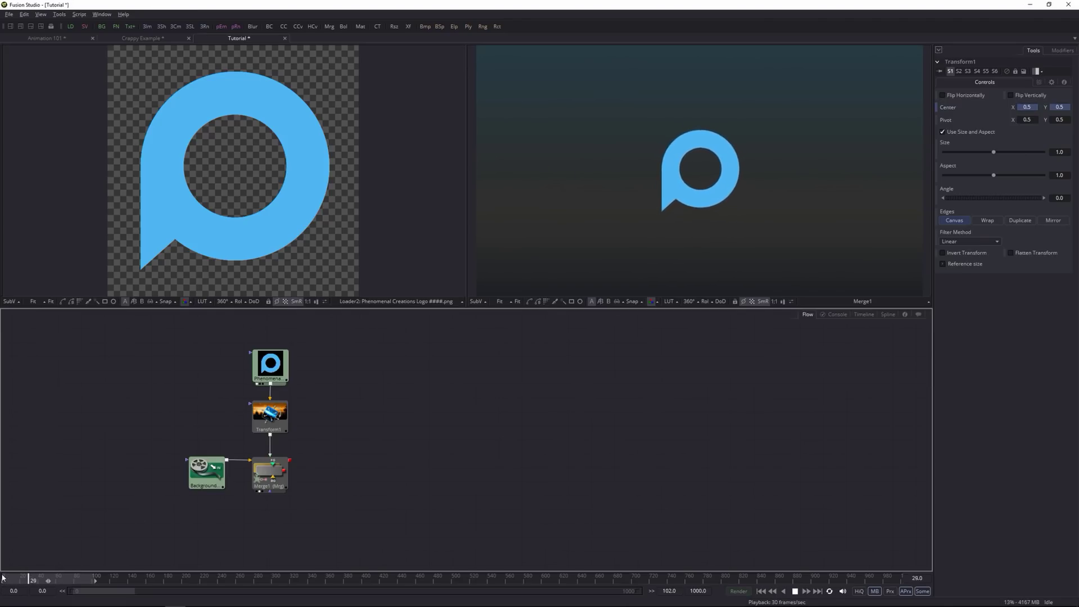
{"action": "key", "text": "space"}
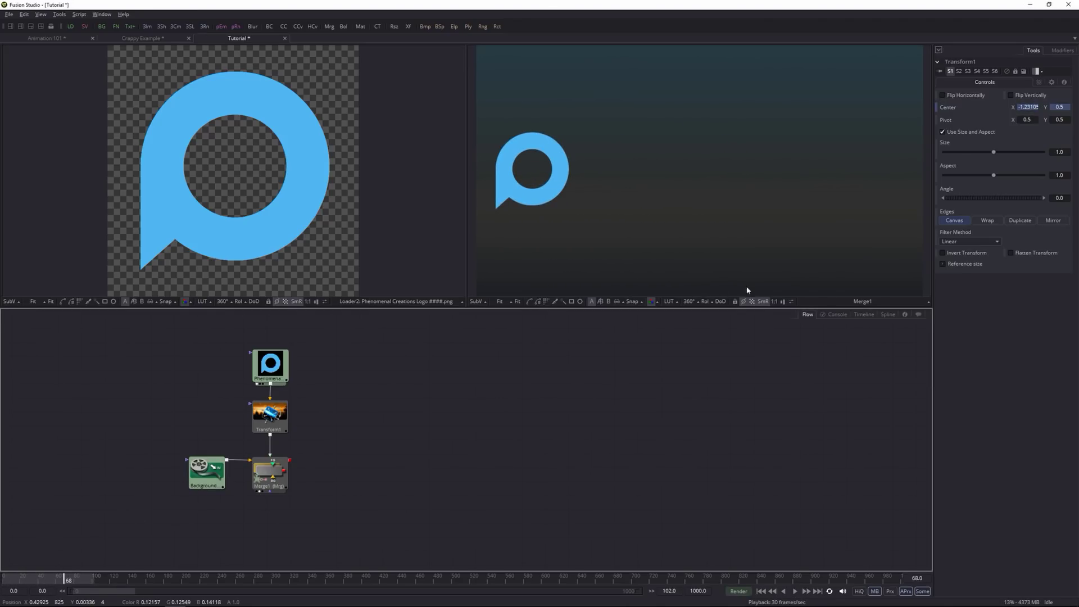
Examine the shifted displacement keyframes in the spline editor and play the animation from the node flow.
{"action": "left_click", "coordinate": [887, 315]}
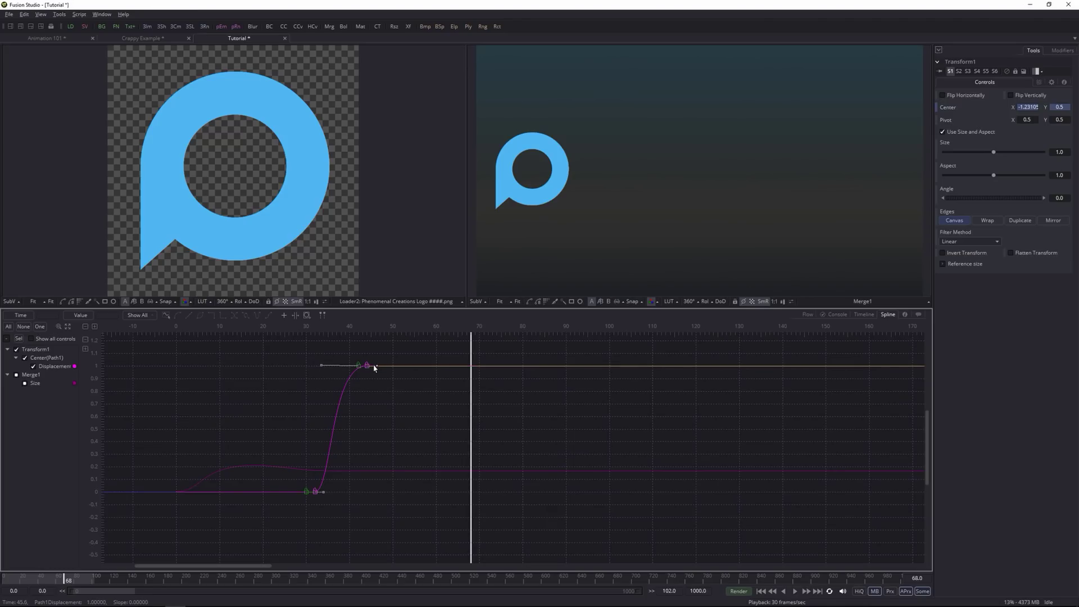
{"action": "left_click", "coordinate": [808, 315]}
{"action": "key", "text": "space"}
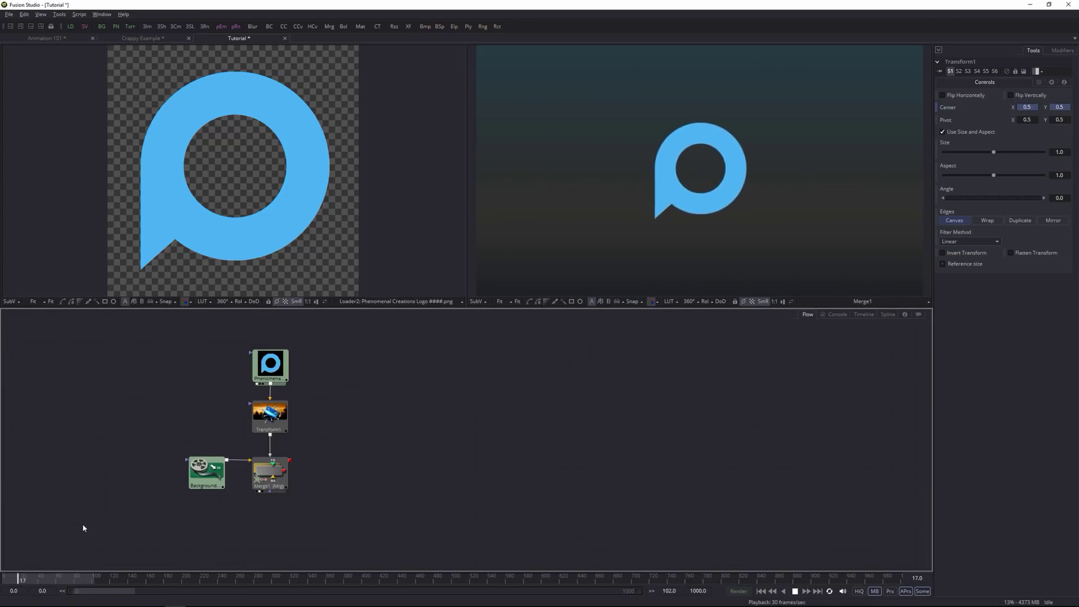
{"action": "key", "text": "space"}
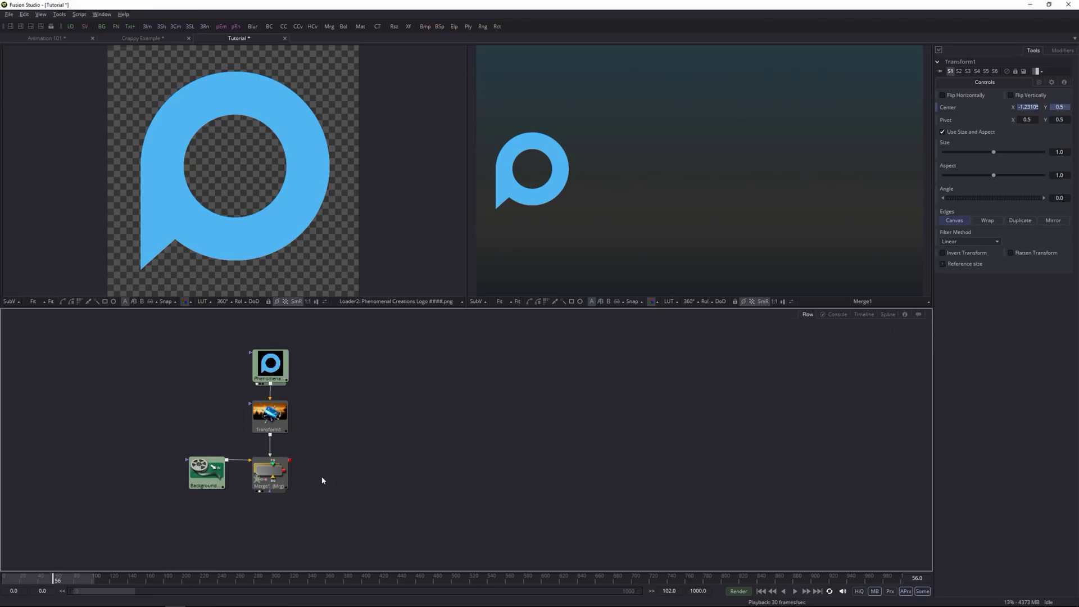
Add a second Merge tool to the right of Merge1 and connect Merge1's output to its background.
{"action": "key", "text": "ctrl+space"}
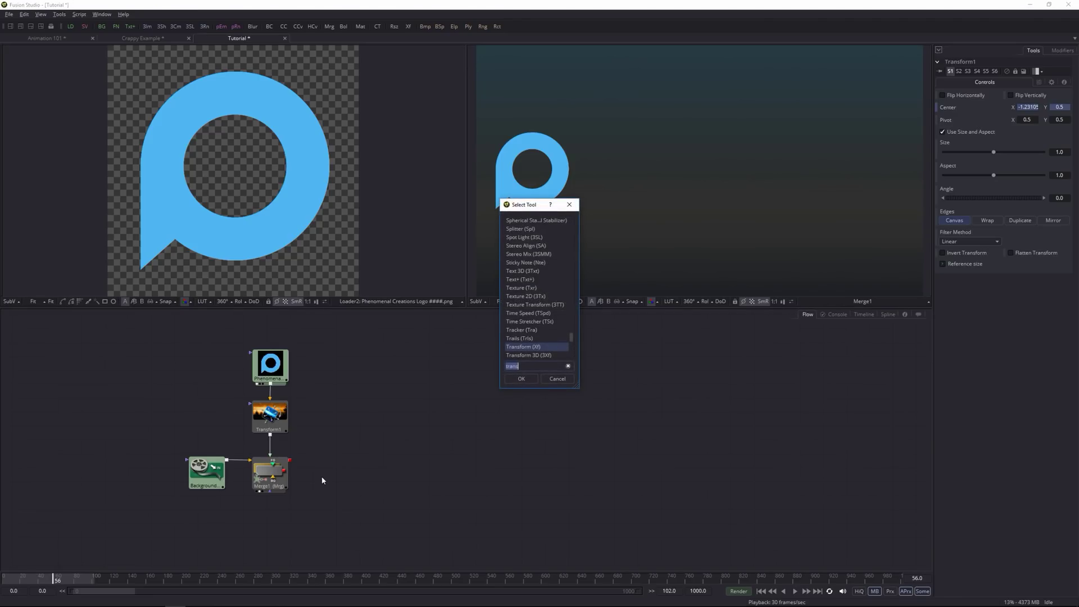
{"action": "type", "text": "merge"}
{"action": "key", "text": "Return"}
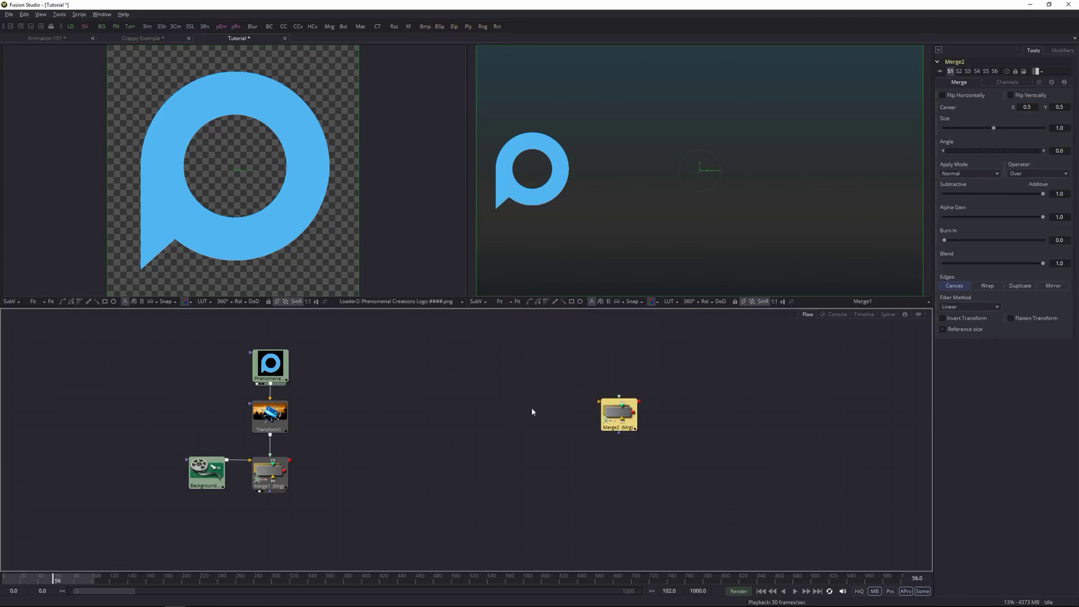
{"action": "left_click_drag", "start_coordinate": [618, 414], "coordinate": [342, 468]}
{"action": "left_click", "coordinate": [352, 433]}
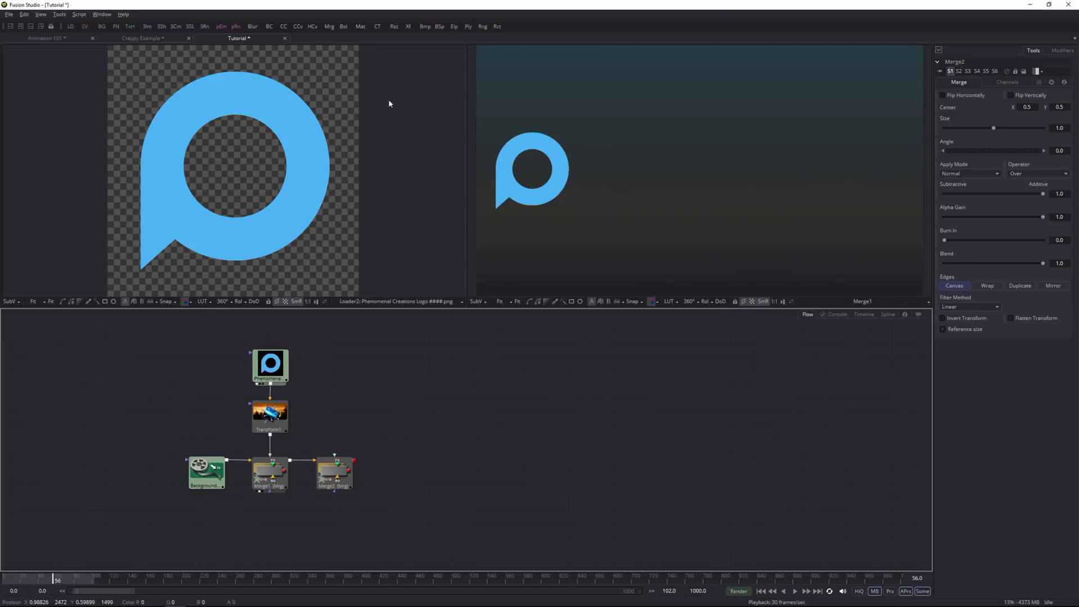
Add a Text+ tool and place it above Merge2.
{"action": "left_click", "coordinate": [130, 25]}
{"action": "left_click_drag", "start_coordinate": [366, 442], "coordinate": [340, 415]}
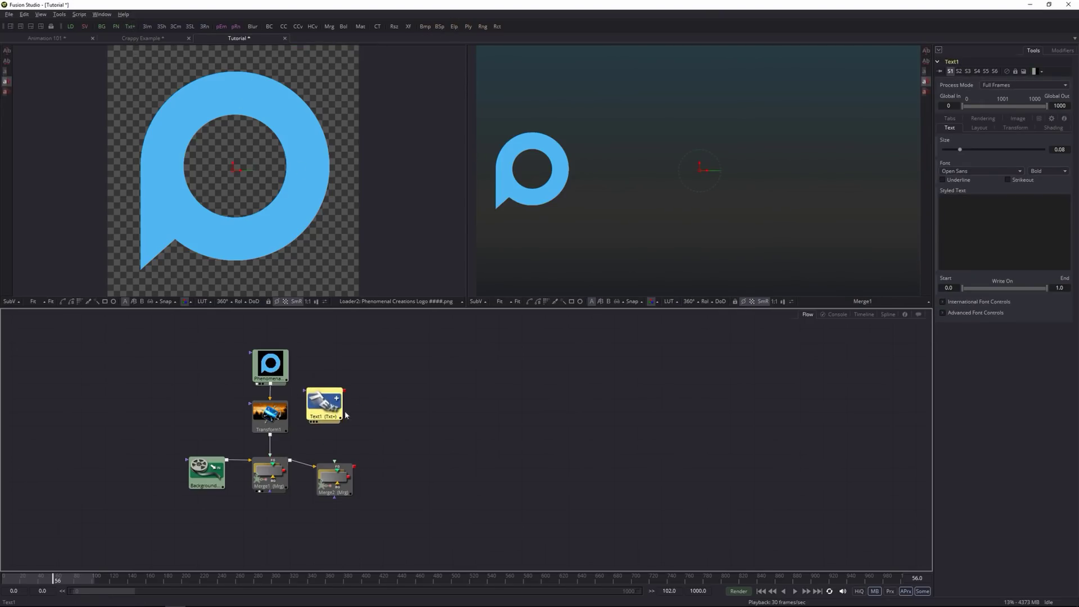
{"action": "key", "text": "ctrl+space"}
{"action": "type", "text": "text"}
{"action": "key", "text": "Down"}
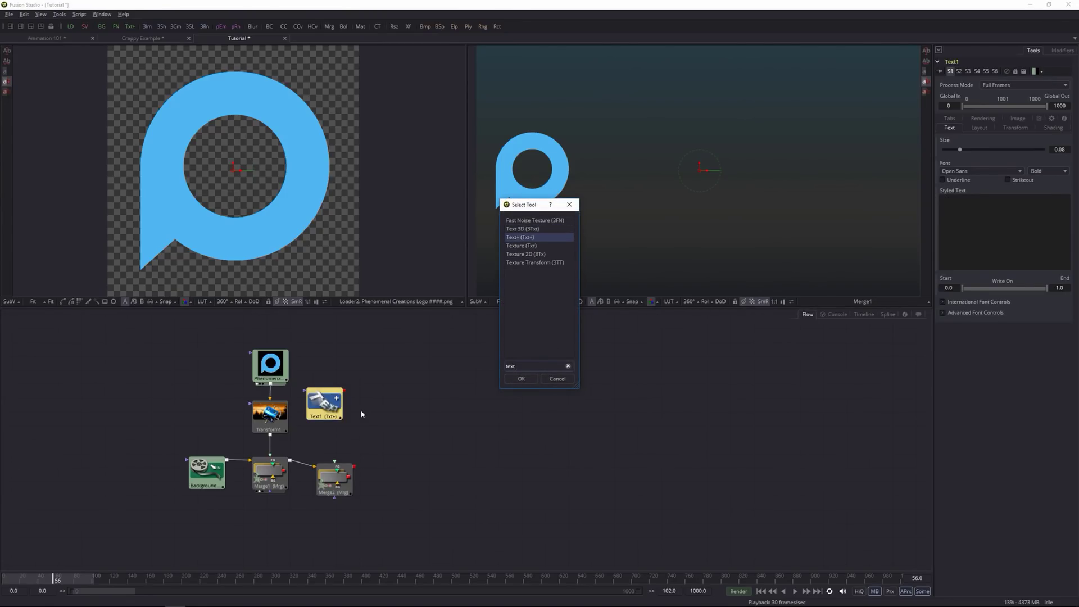
{"action": "left_click", "coordinate": [569, 205]}
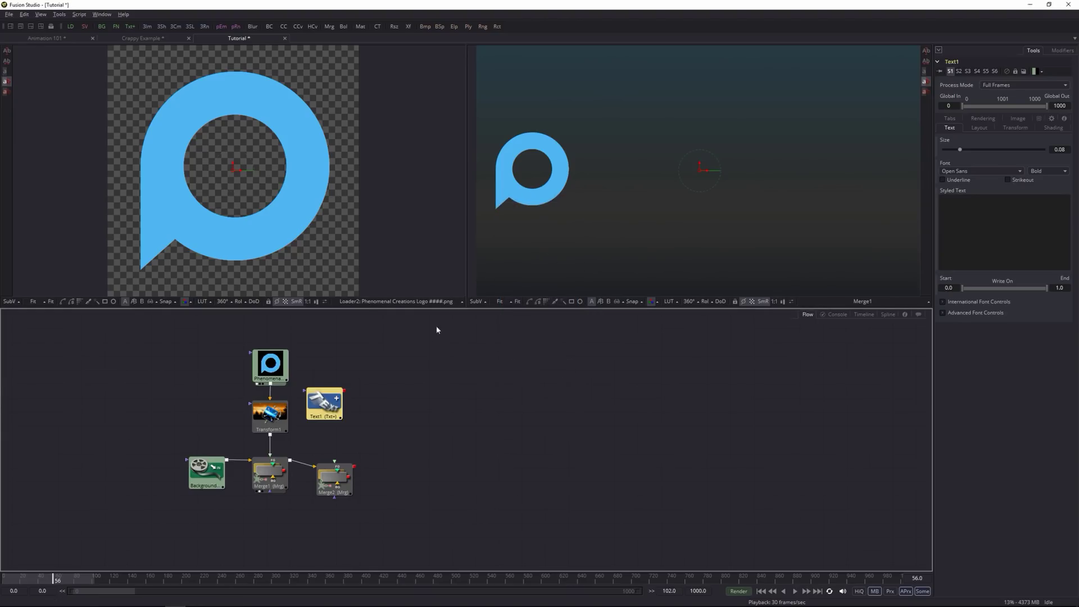
Align the Text+ node directly above Merge2 and set its styled text to PHENOMENAL CREATIONS.
{"action": "left_click_drag", "start_coordinate": [330, 410], "coordinate": [341, 423]}
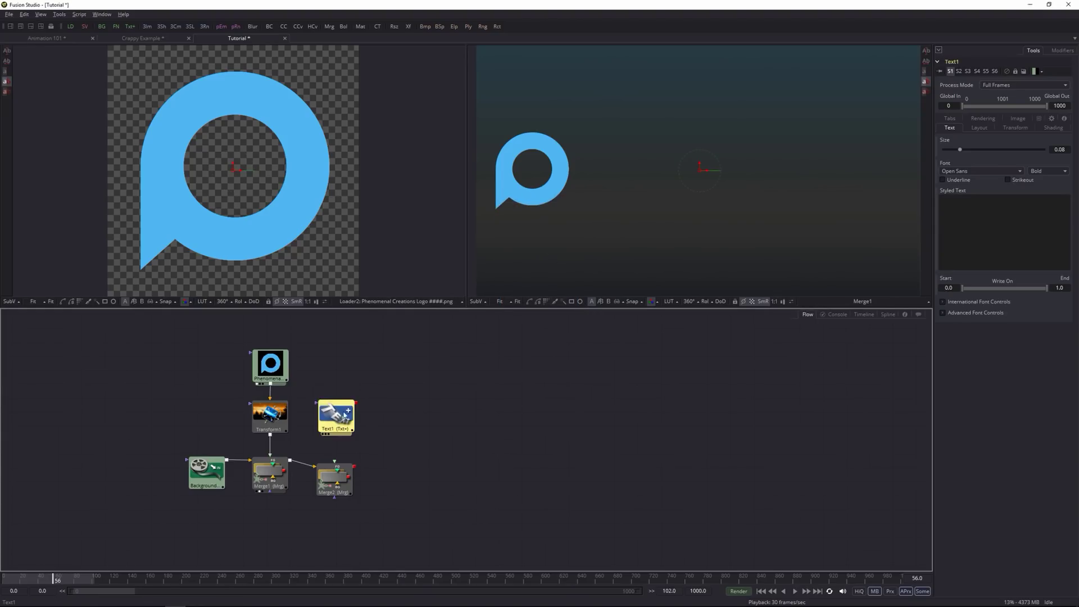
{"action": "left_click", "coordinate": [956, 205]}
{"action": "type", "text": "PHENOMENA"}
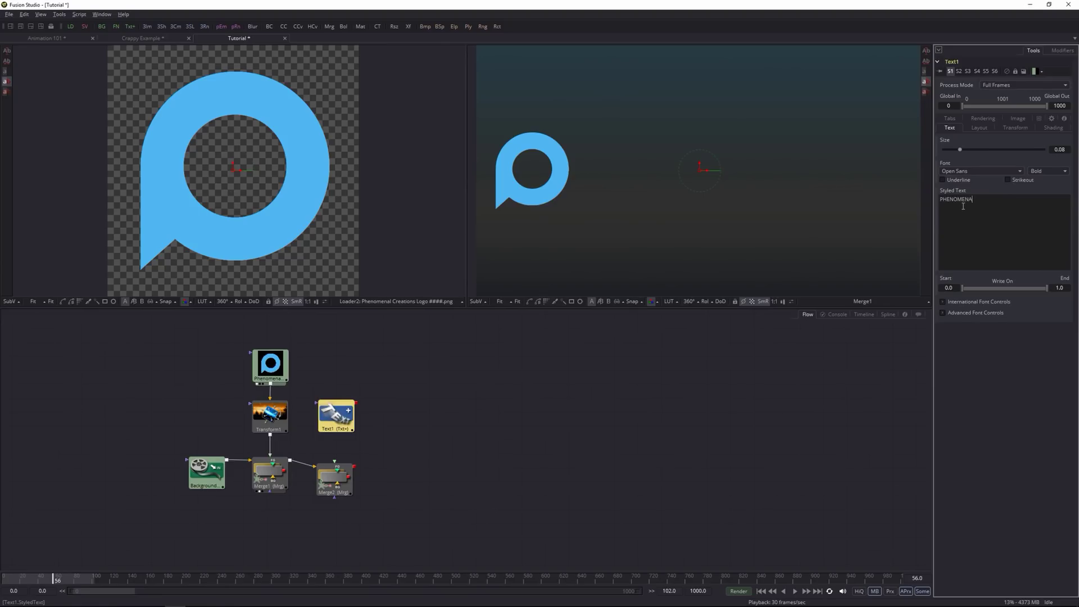
{"action": "type", "text": "L CREATIONS"}
Set the text's font to Agency FB and show the Text+ node in the first viewer.
{"action": "left_click", "coordinate": [988, 170]}
{"action": "scroll", "coordinate": [971, 108], "scroll_direction": "up", "scroll_amount": 15}
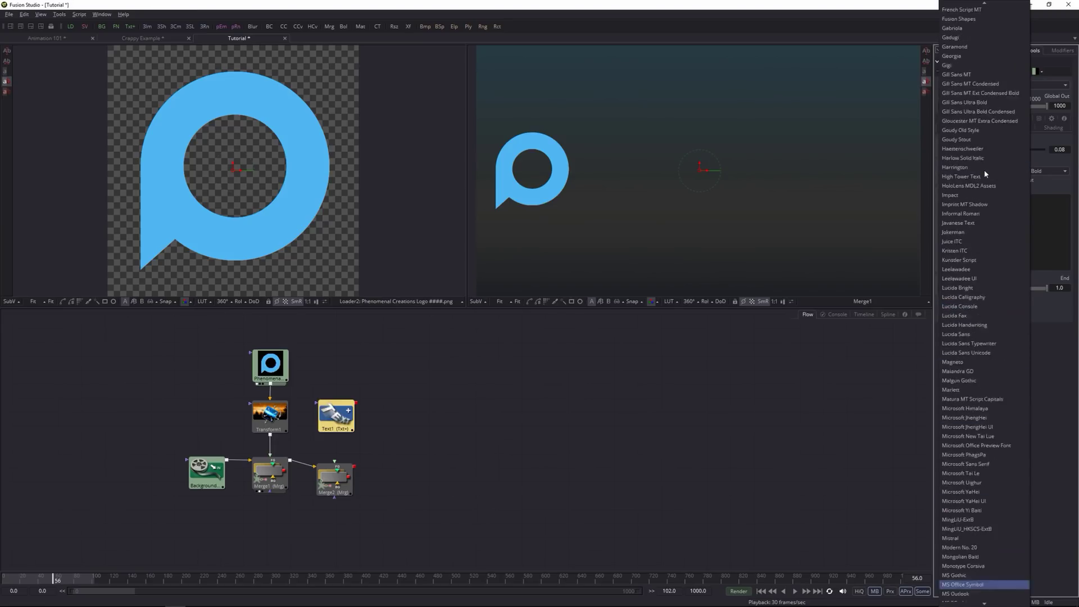
{"action": "left_click", "coordinate": [956, 6]}
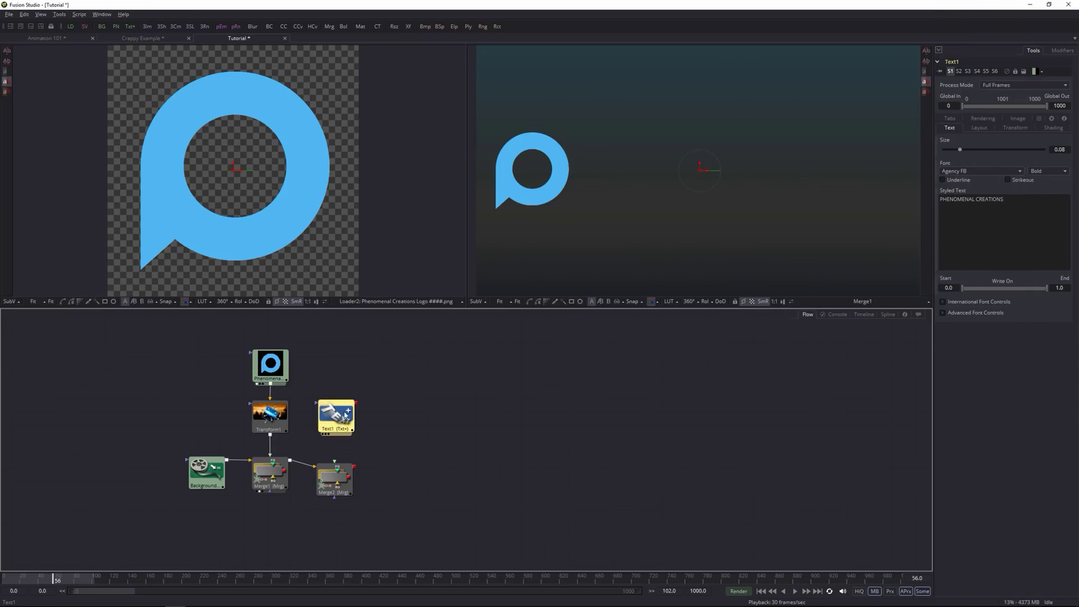
{"action": "key", "text": "1"}
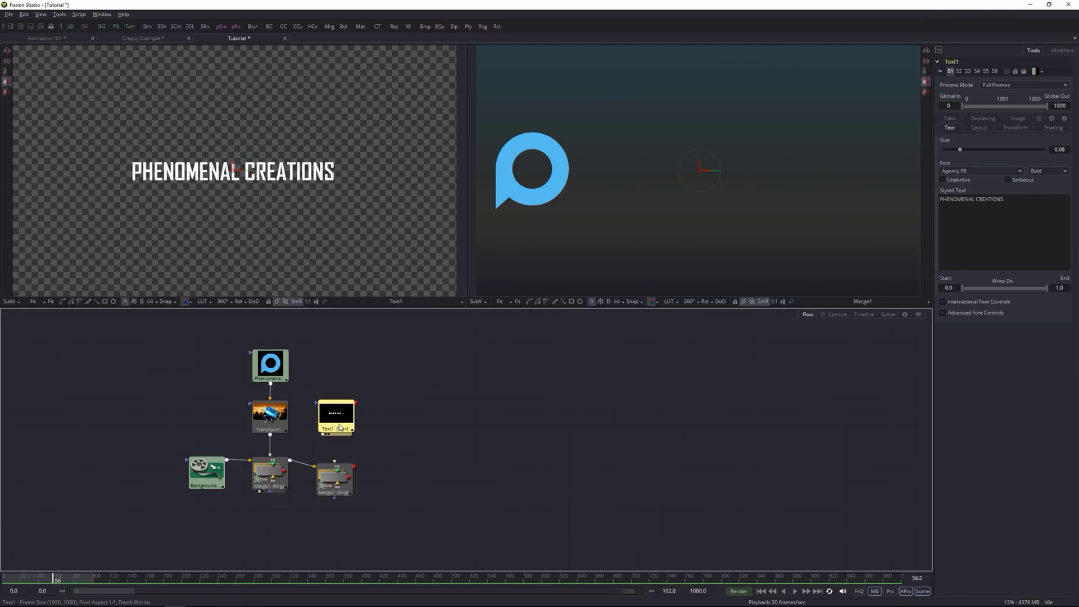
Connect the Text1 output to Merge2's foreground input and show Merge2 in the second viewer.
{"action": "left_click", "coordinate": [358, 401]}
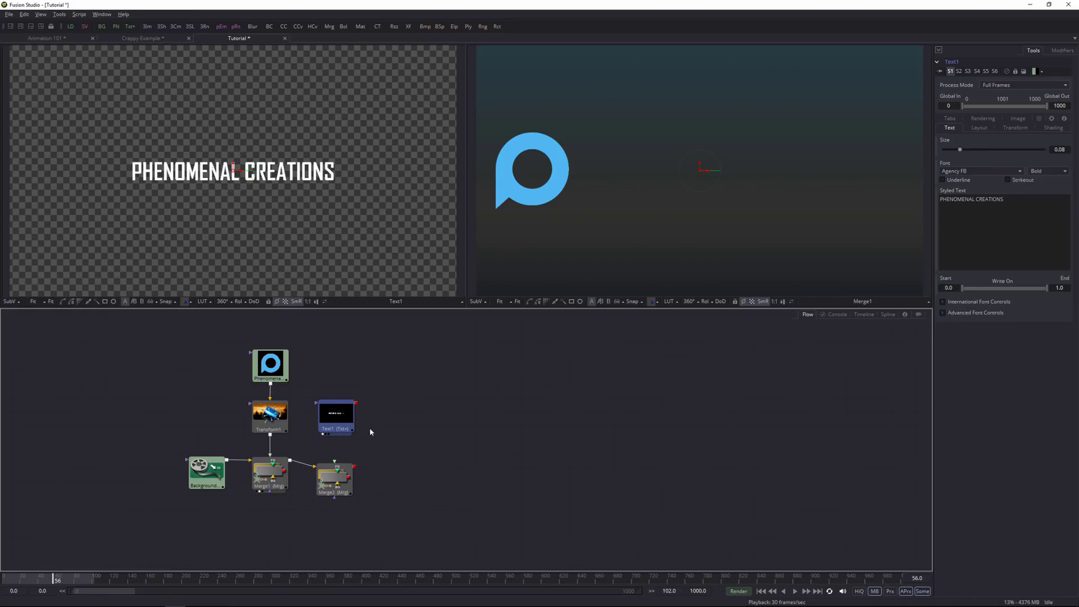
{"action": "left_click_drag", "start_coordinate": [355, 403], "coordinate": [335, 473]}
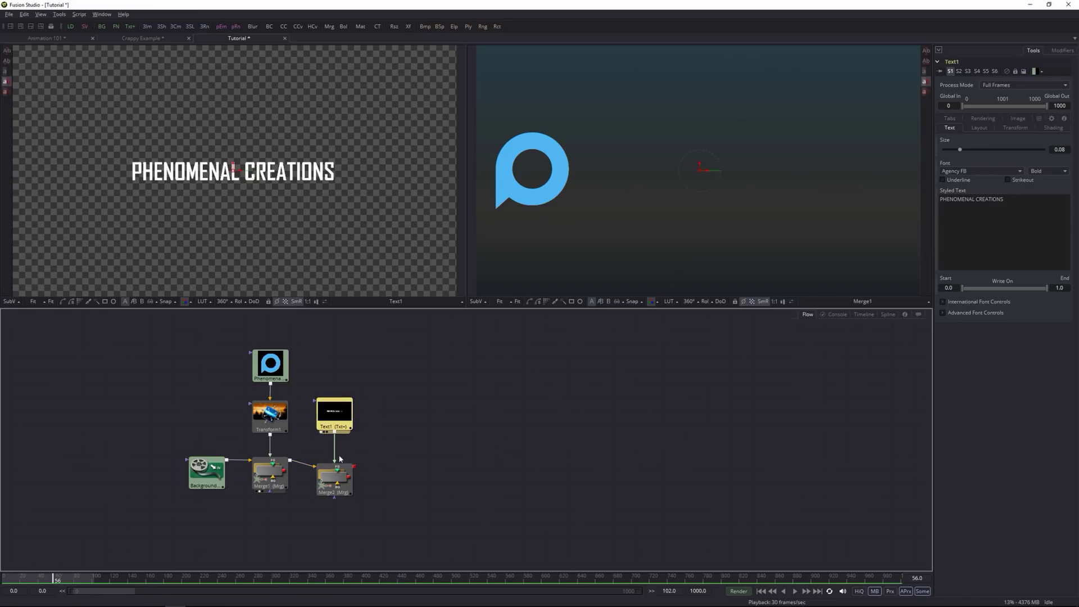
{"action": "left_click", "coordinate": [339, 475]}
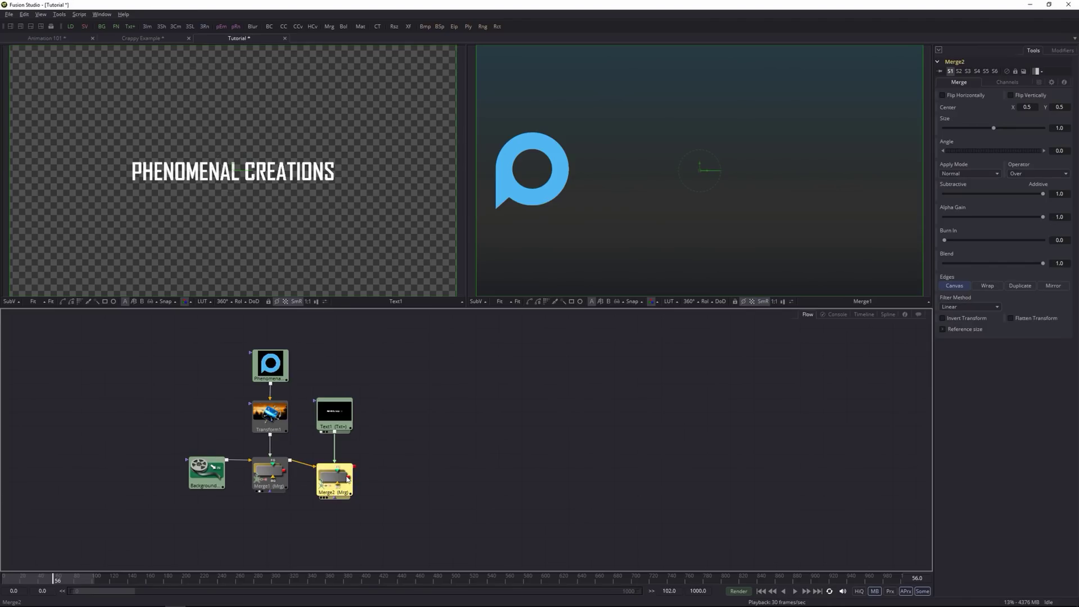
{"action": "key", "text": "2"}
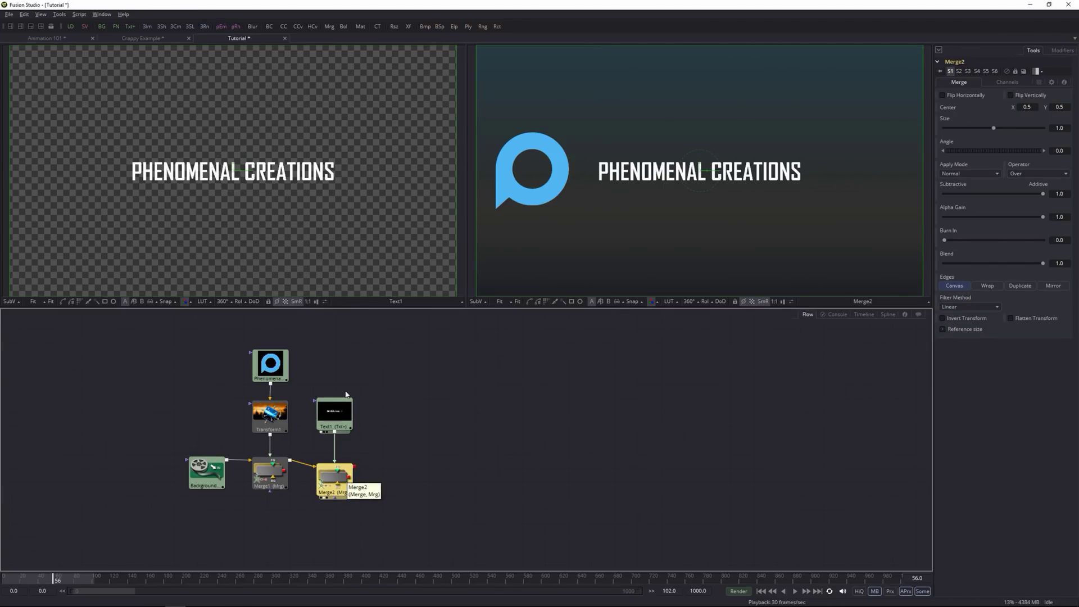
Enlarge the PHENOMENAL CREATIONS text to a size of about 0.126 and place it just right of the logo.
{"action": "left_click", "coordinate": [334, 413]}
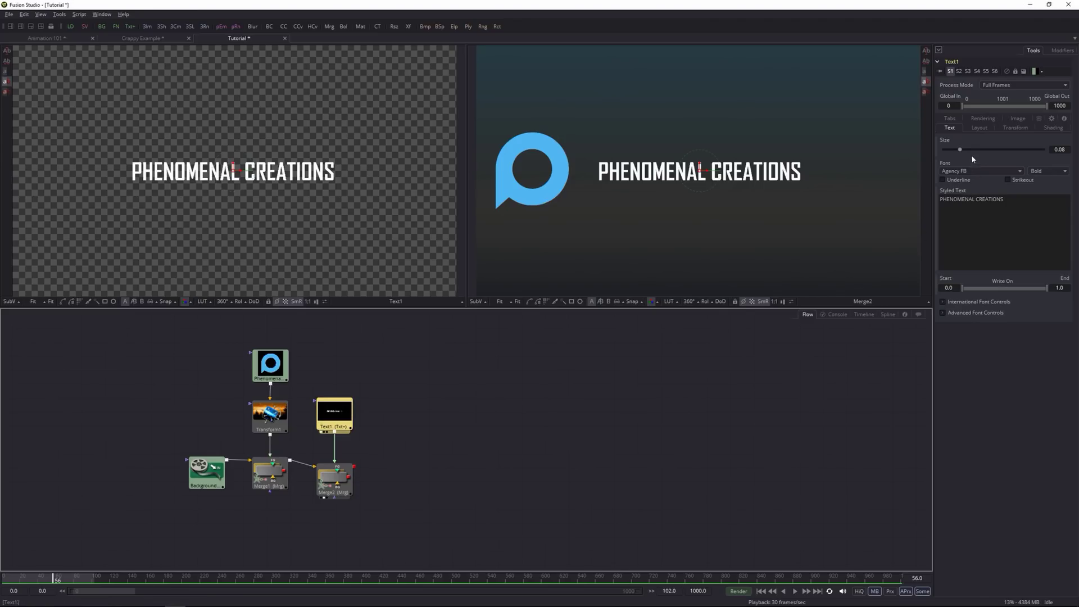
{"action": "left_click_drag", "start_coordinate": [959, 149], "coordinate": [969, 150]}
{"action": "left_click_drag", "start_coordinate": [706, 169], "coordinate": [749, 167]}
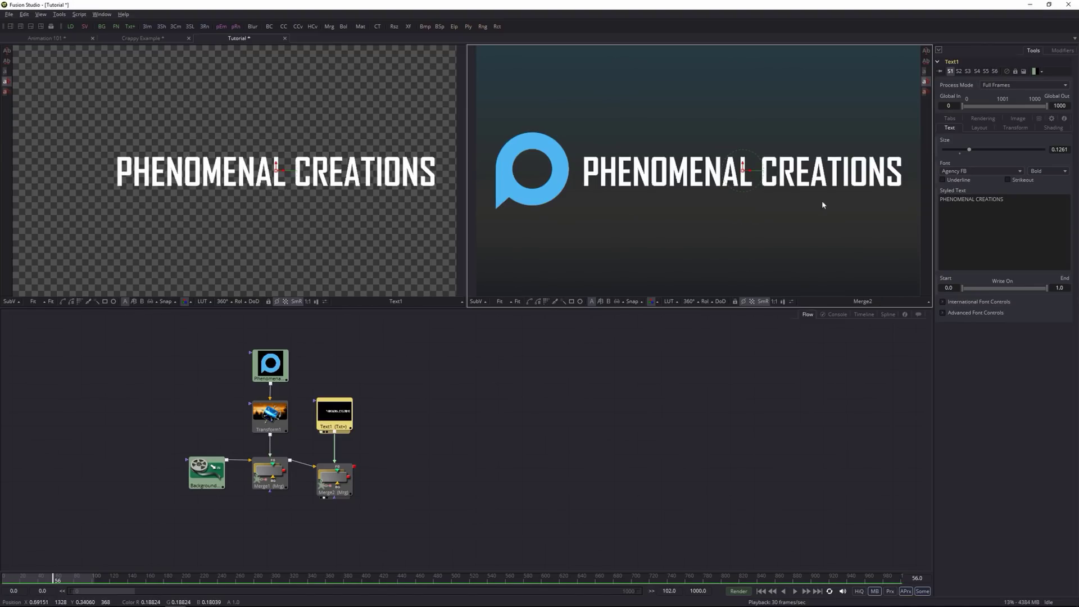
{"action": "left_click", "coordinate": [983, 119]}
{"action": "left_click", "coordinate": [949, 118]}
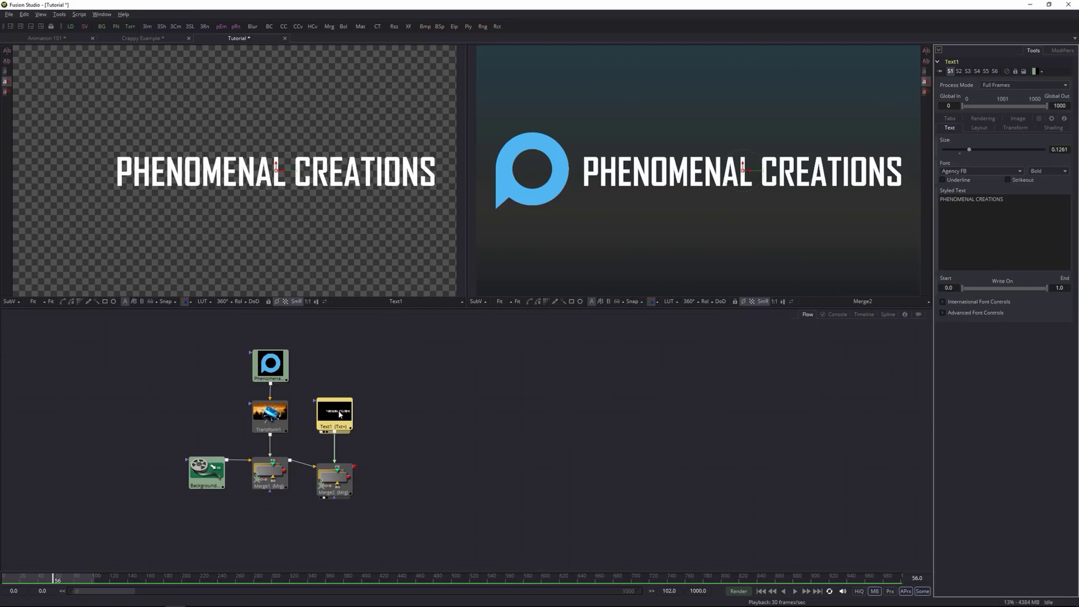
Animate the text's shading opacity with keyframes of 0.0 at frame 43 and 1.0 at frame 52.
{"action": "left_click", "coordinate": [1057, 129]}
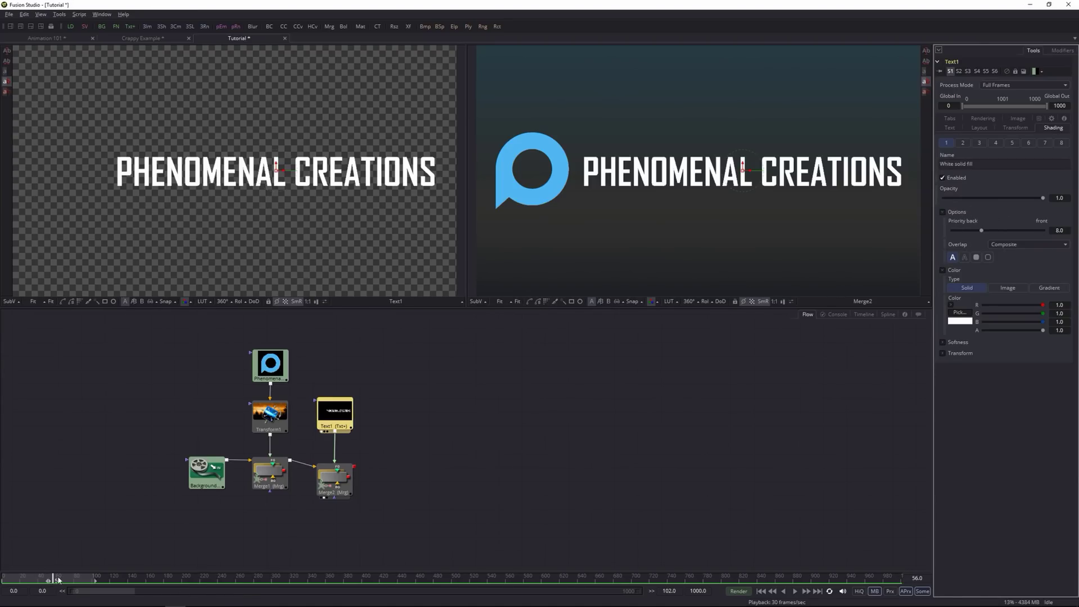
{"action": "mouse_move", "coordinate": [50, 579]}
{"action": "left_mouse_down"}
{"action": "mouse_move", "coordinate": [25, 579]}
{"action": "mouse_move", "coordinate": [41, 579]}
{"action": "left_mouse_up"}
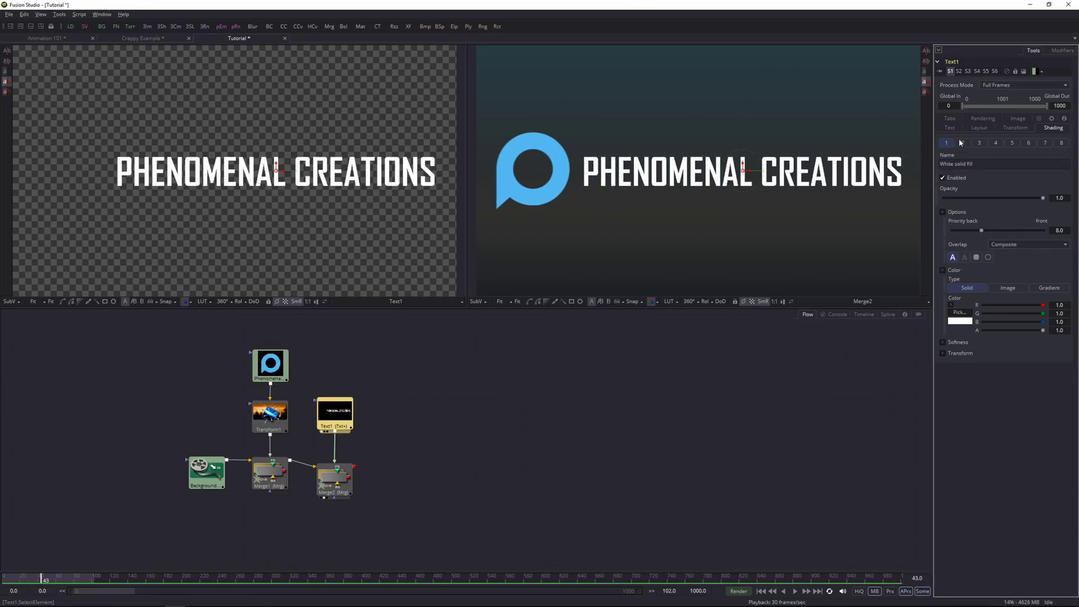
{"action": "right_click", "coordinate": [950, 190]}
{"action": "left_click", "coordinate": [959, 194]}
{"action": "left_click_drag", "start_coordinate": [1043, 198], "coordinate": [945, 199]}
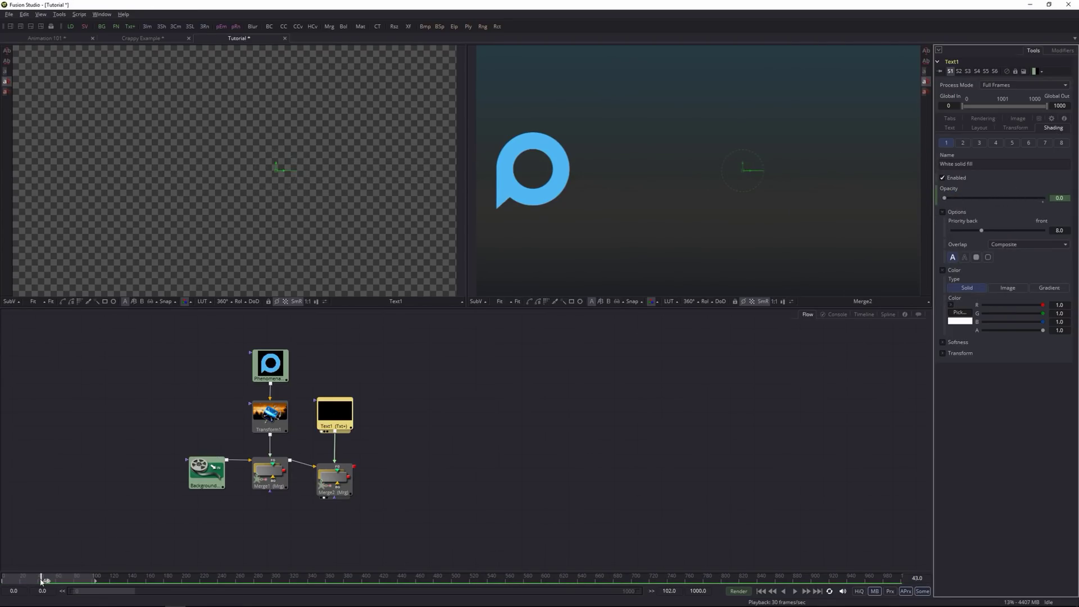
{"action": "left_click_drag", "start_coordinate": [40, 581], "coordinate": [42, 581]}
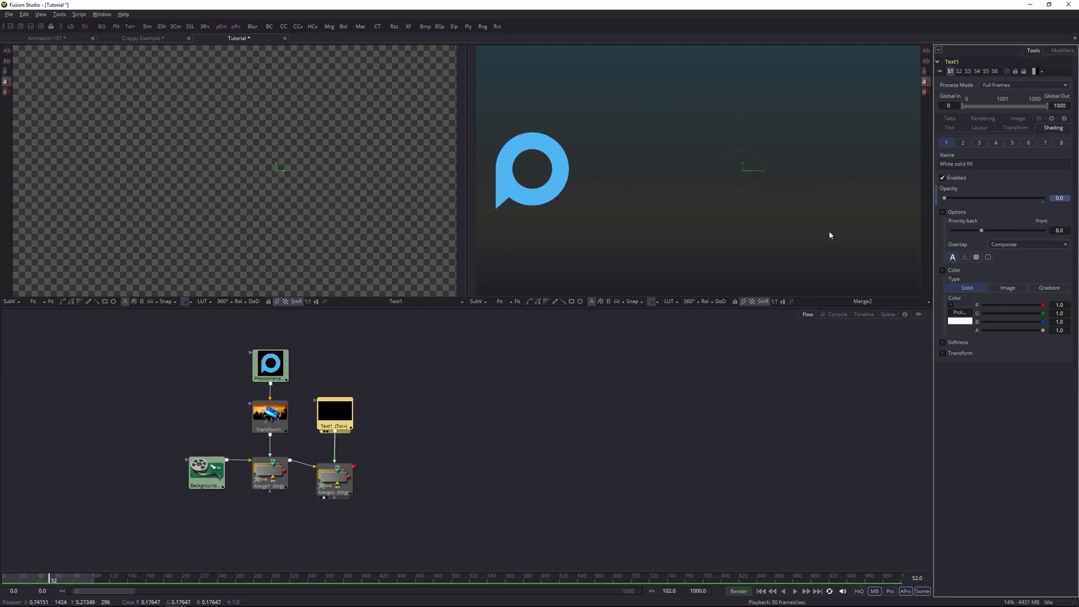
{"action": "left_click_drag", "start_coordinate": [944, 198], "coordinate": [1068, 200]}
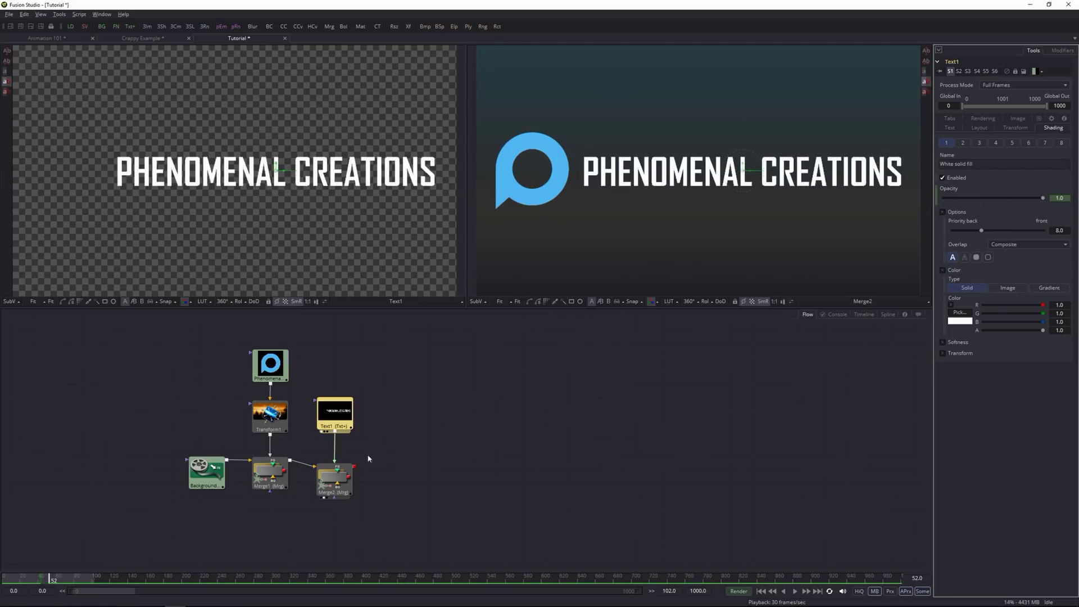
Play the animation from the start to check how the text fades in beside the logo.
{"action": "left_click_drag", "start_coordinate": [51, 579], "coordinate": [3, 580]}
{"action": "key", "text": "space"}
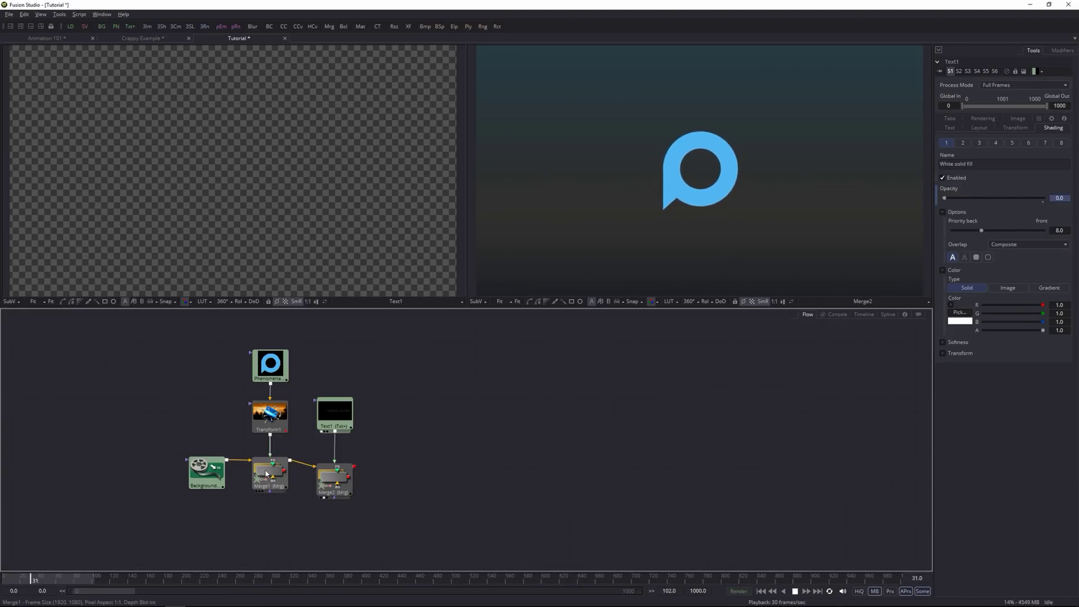
{"action": "key", "text": "space"}
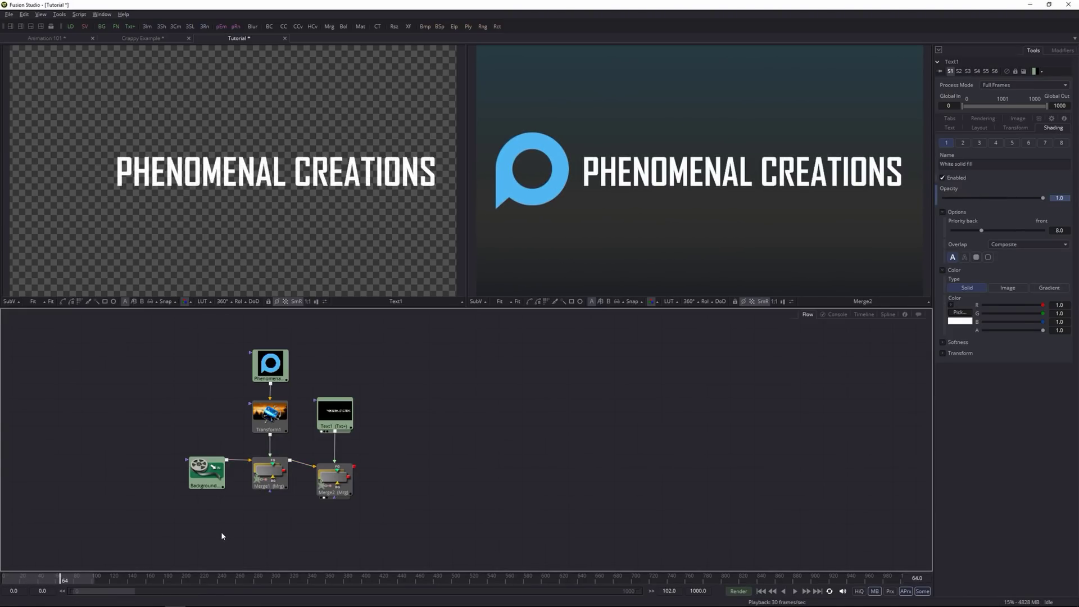
{"action": "key", "text": "space"}
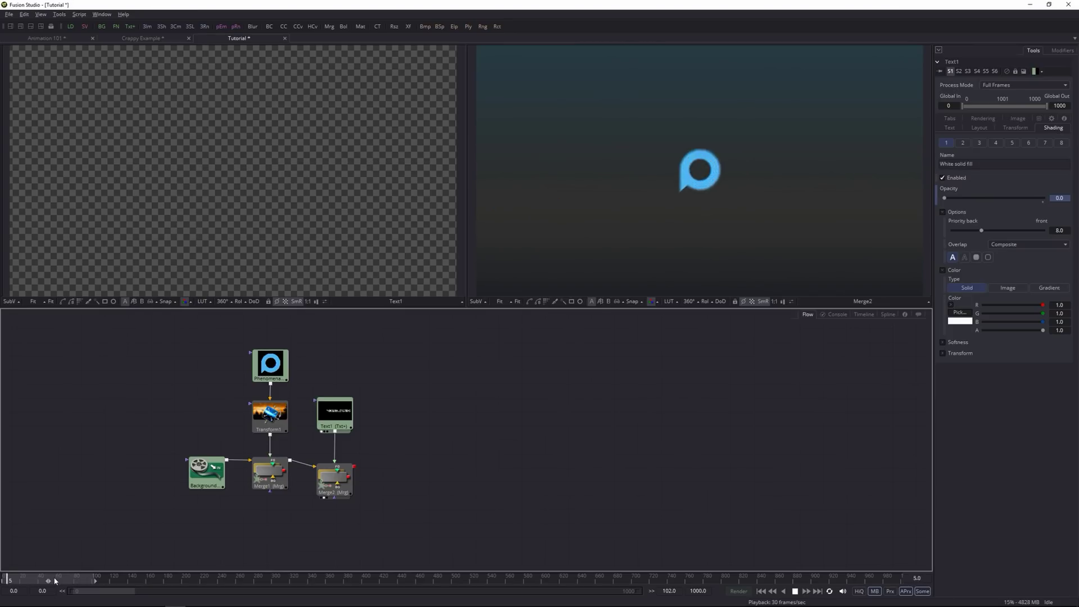
{"action": "key", "text": "space"}
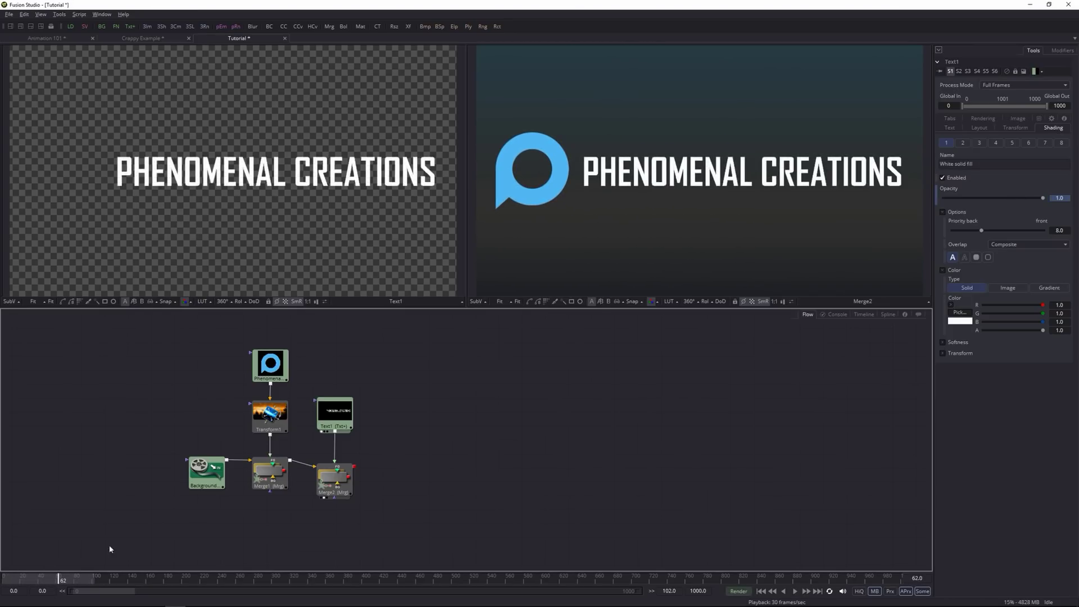
Retime the text's final opacity keyframe to frame 60 in the timeline and preview the slower fade.
{"action": "left_click", "coordinate": [864, 315]}
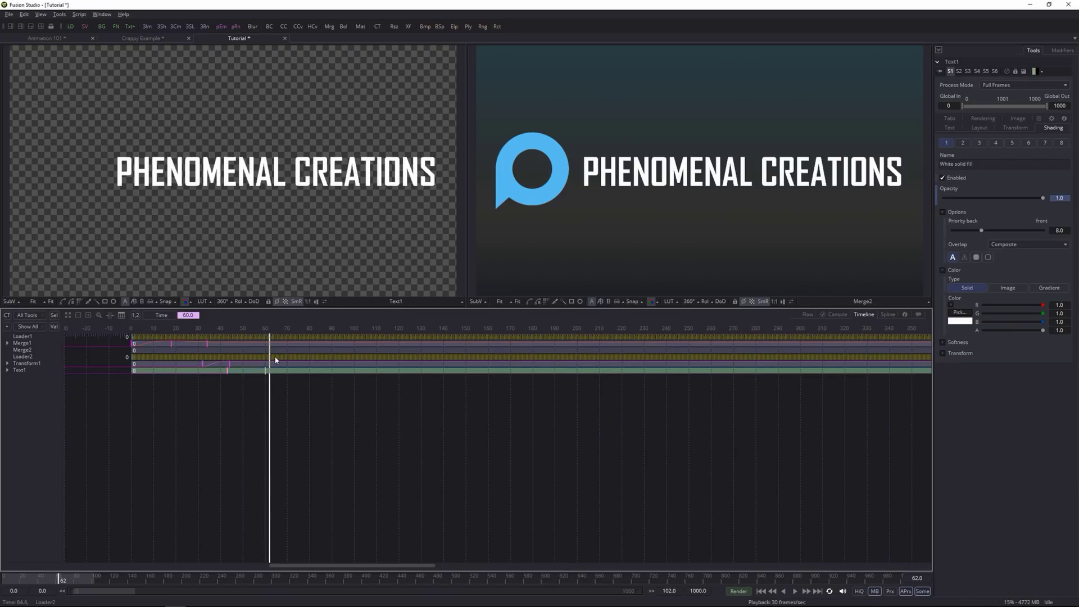
{"action": "key", "text": "space"}
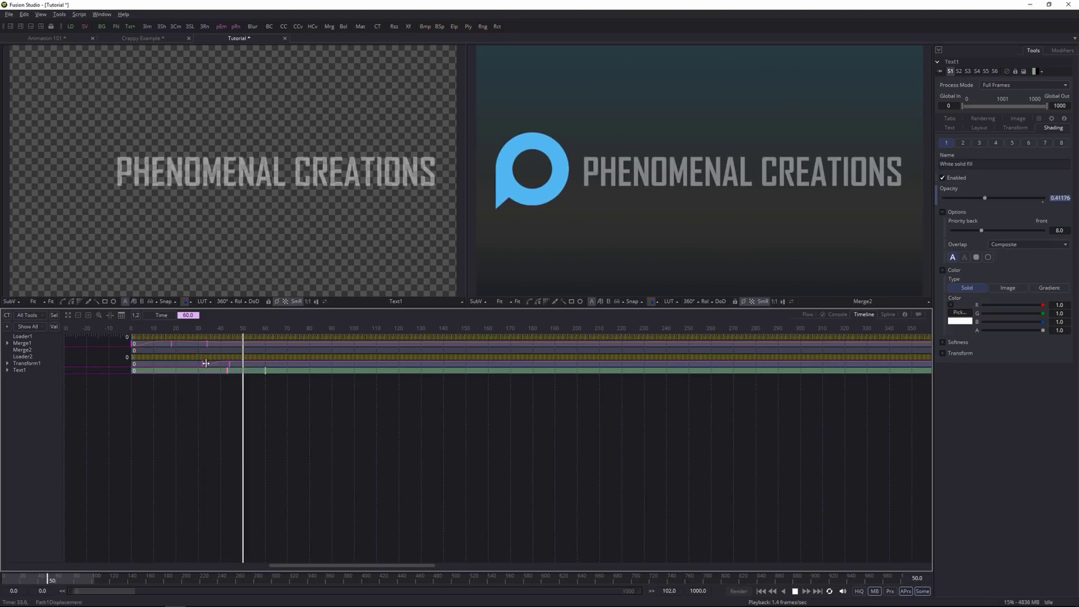
{"action": "key", "text": "space"}
{"action": "key", "text": "Right"}
{"action": "left_click", "coordinate": [809, 315]}
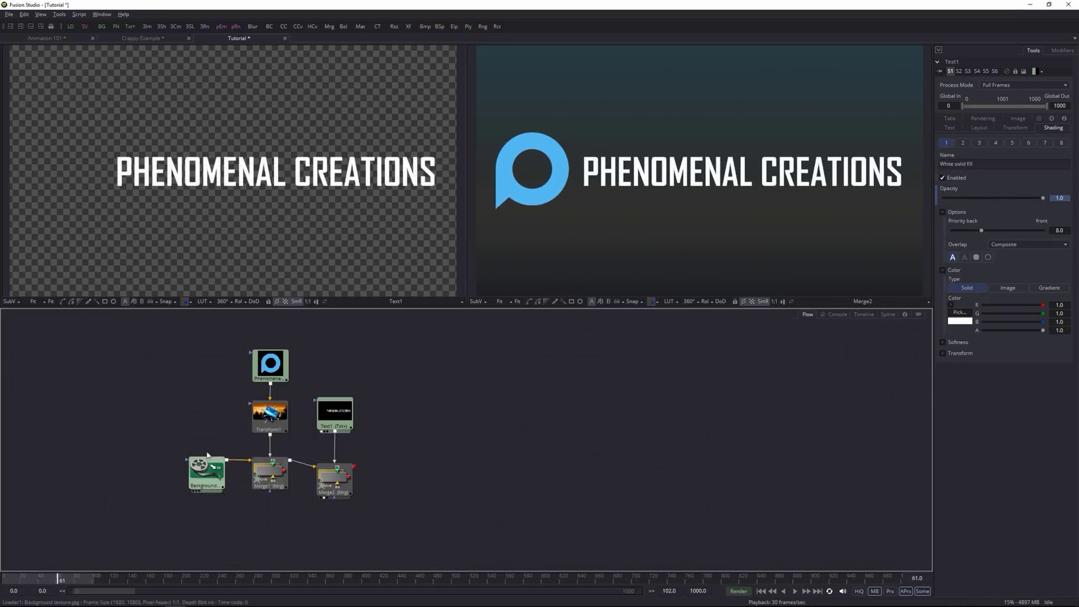
{"action": "key", "text": "space"}
{"action": "key", "text": "space"}
Move the Text1 node up level with the logo loader, and align Merge2 with Merge1 below it.
{"action": "left_click_drag", "start_coordinate": [348, 414], "coordinate": [349, 363]}
{"action": "left_click", "coordinate": [350, 363]}
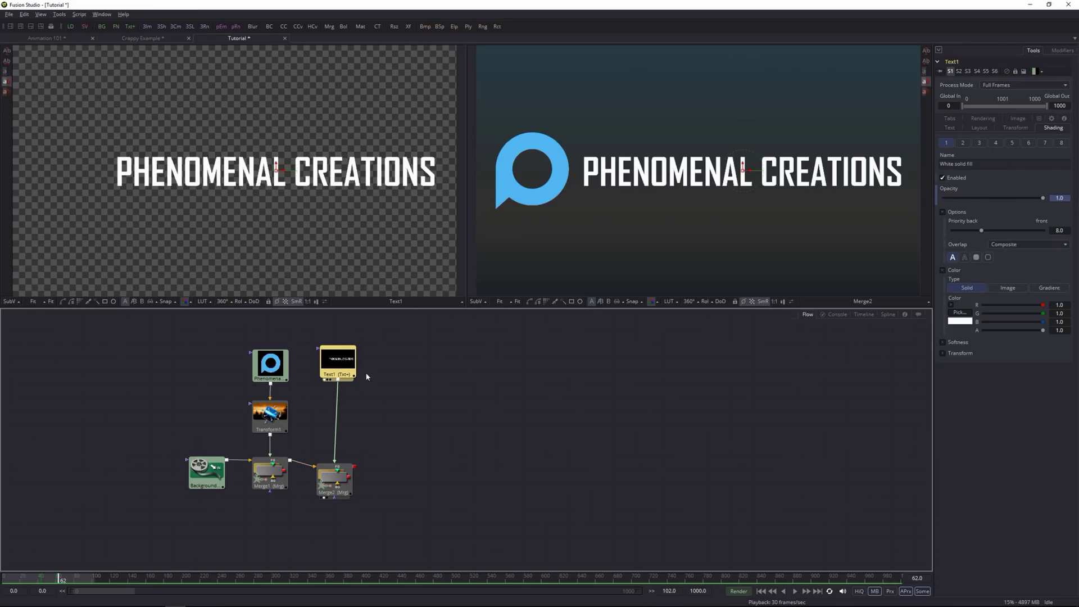
{"action": "left_click_drag", "start_coordinate": [348, 360], "coordinate": [344, 364]}
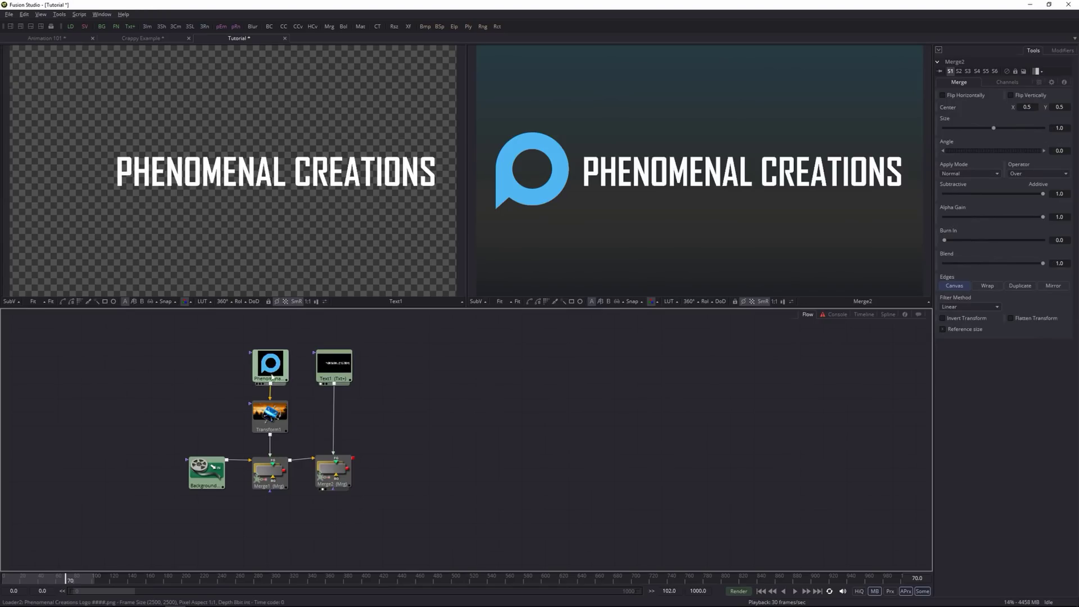
Insert a Transform tool between Text1 and Merge2 and line it up with Transform1.
{"action": "left_click", "coordinate": [345, 364]}
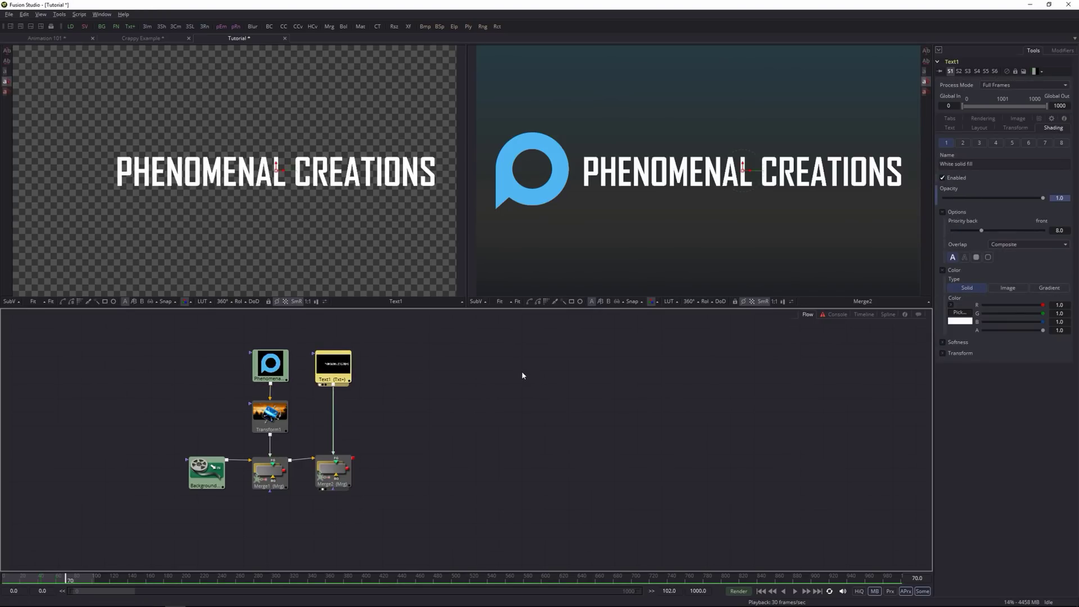
{"action": "key", "text": "ctrl+space"}
{"action": "type", "text": "tra"}
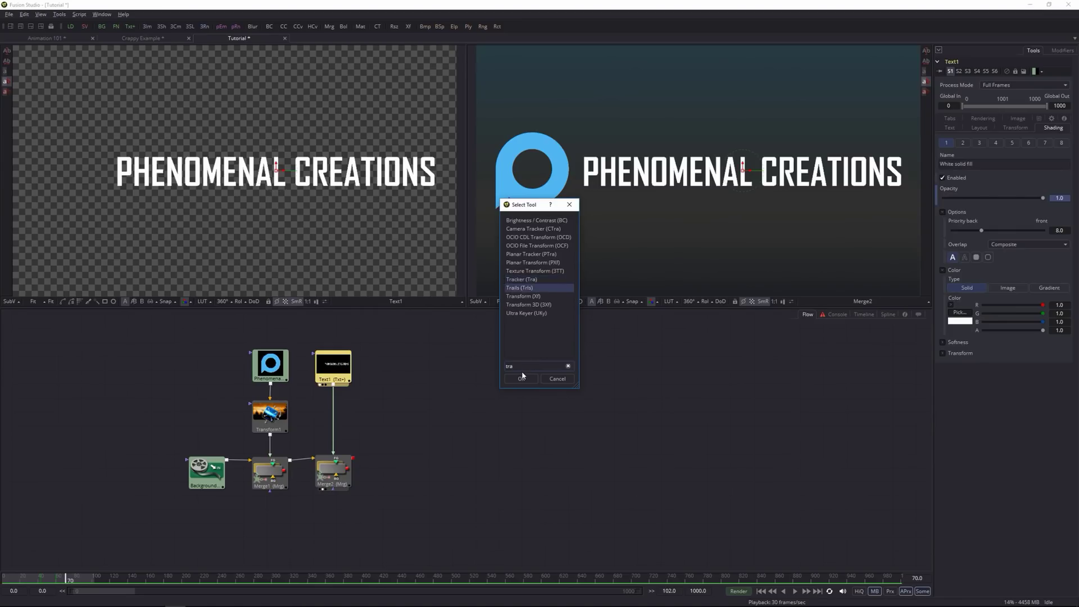
{"action": "key", "text": "Down"}
{"action": "key", "text": "Return"}
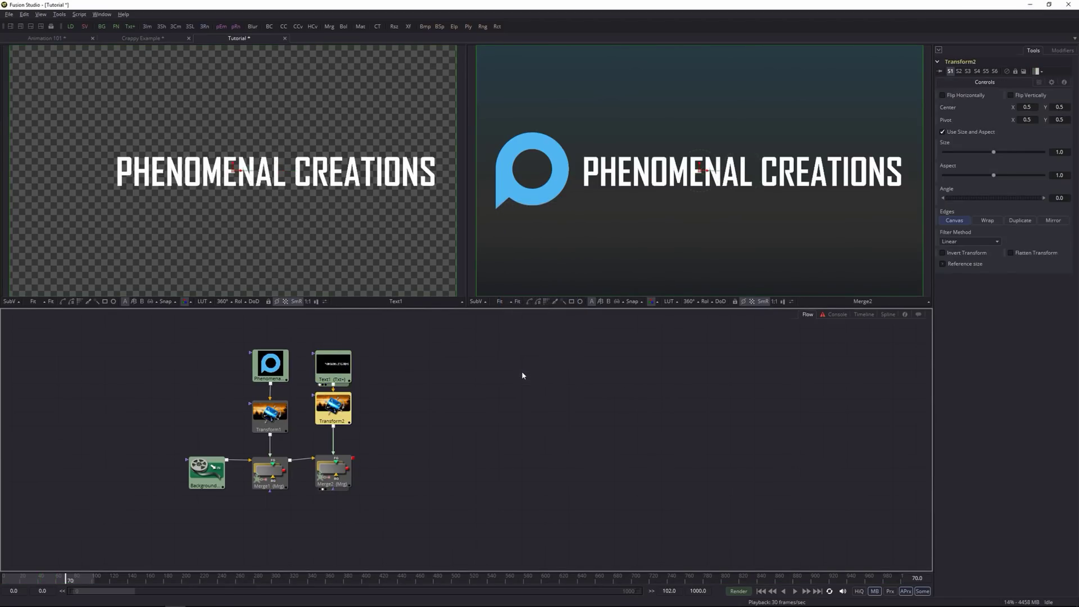
{"action": "left_click_drag", "start_coordinate": [332, 418], "coordinate": [333, 426]}
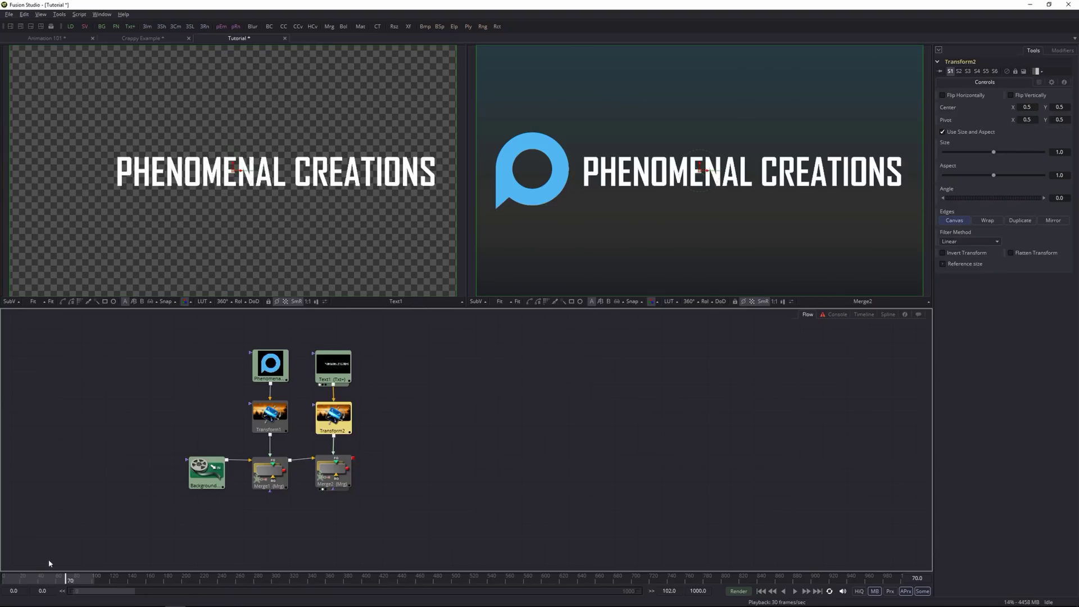
Keyframe Transform2's center Y at about 0.336 on frame 43 and 0.5 on frame 52, and preview the text rising.
{"action": "left_click_drag", "start_coordinate": [66, 580], "coordinate": [41, 581]}
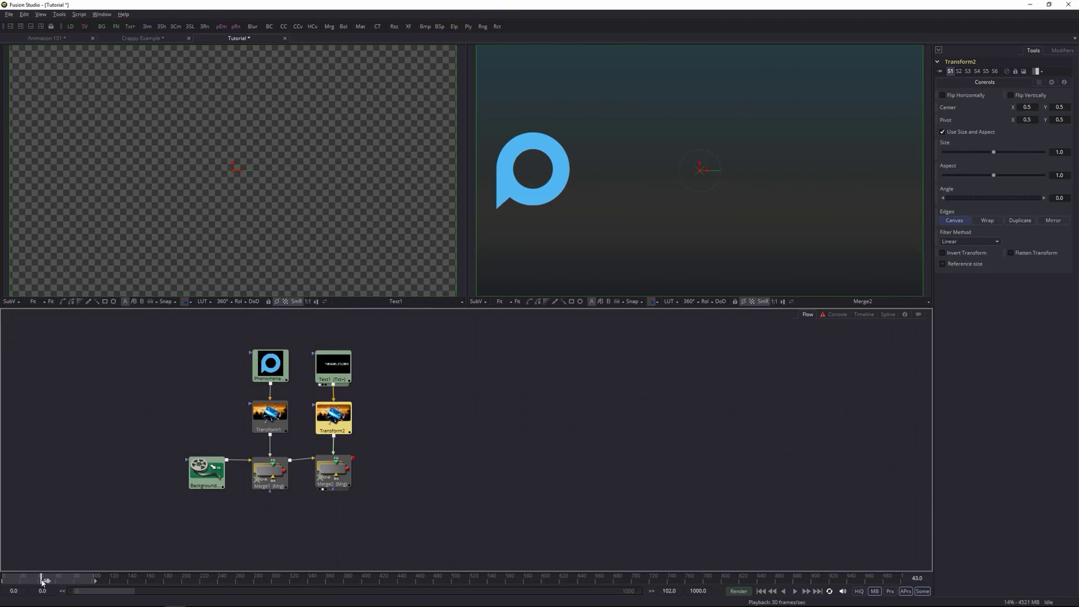
{"action": "right_click", "coordinate": [949, 107]}
{"action": "left_click", "coordinate": [968, 110]}
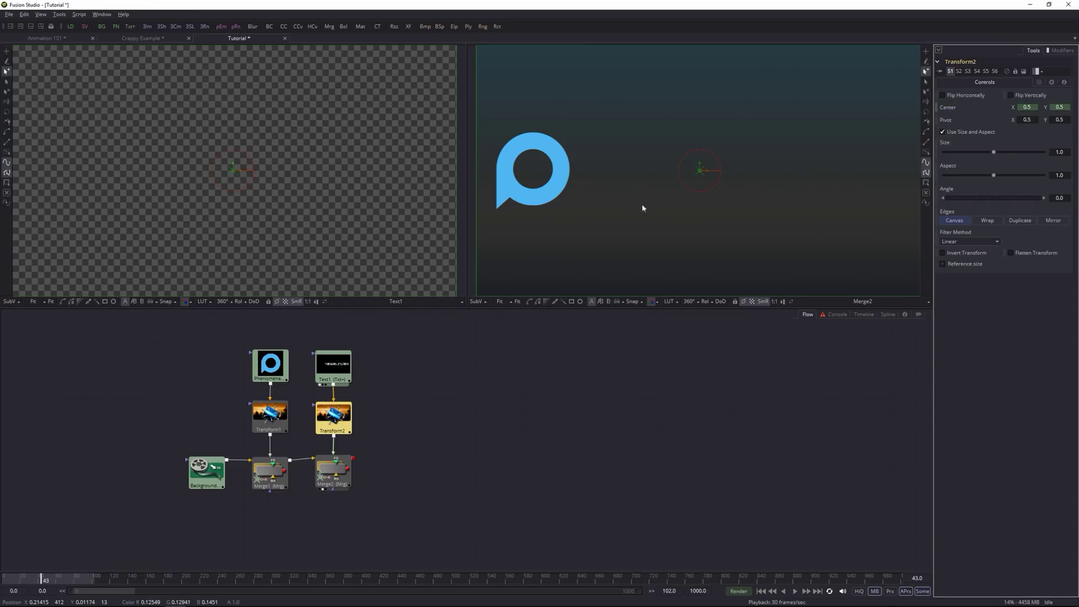
{"action": "left_click_drag", "start_coordinate": [700, 166], "coordinate": [700, 211]}
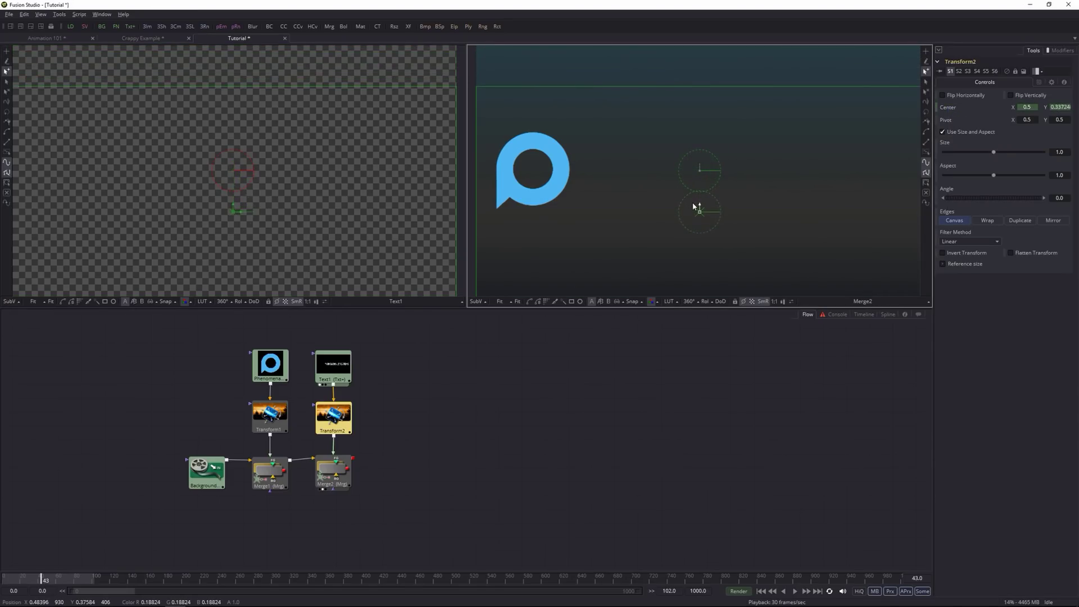
{"action": "left_click_drag", "start_coordinate": [42, 579], "coordinate": [50, 579]}
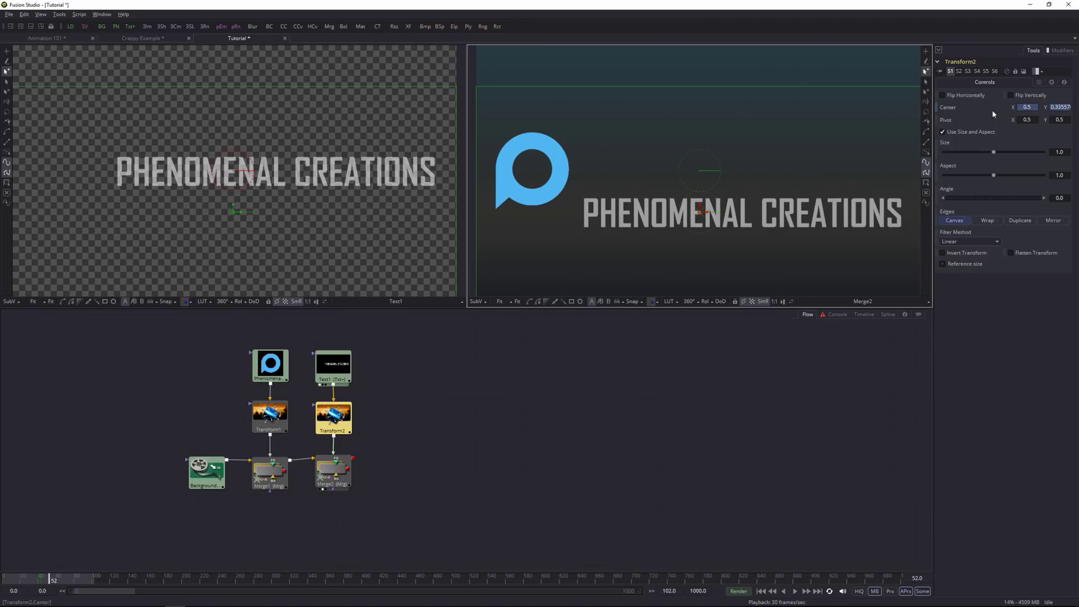
{"action": "left_click_drag", "start_coordinate": [700, 209], "coordinate": [700, 165]}
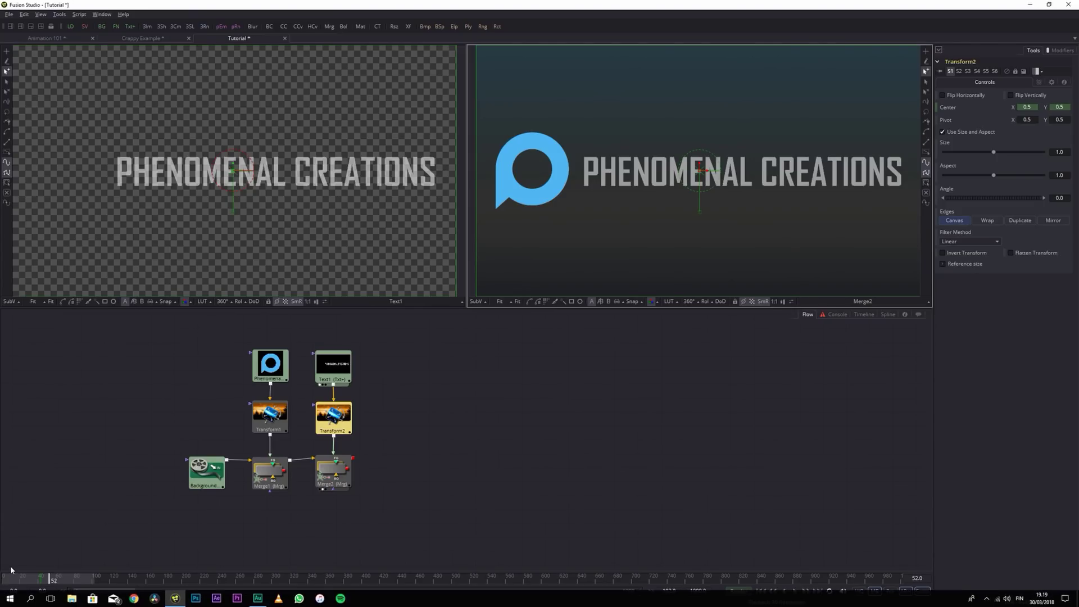
{"action": "key", "text": "space"}
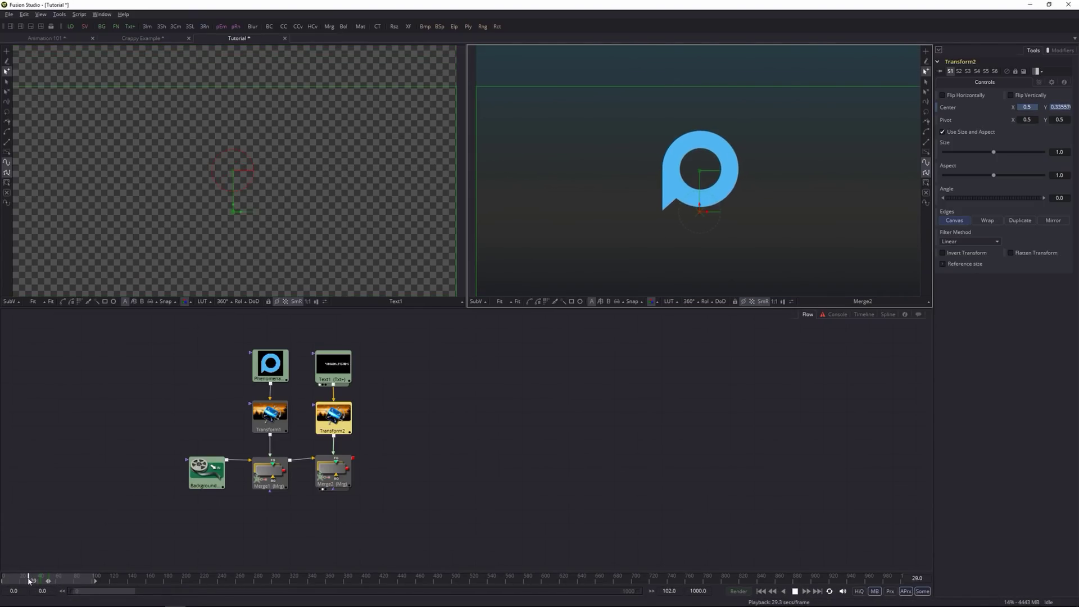
{"action": "key", "text": "space"}
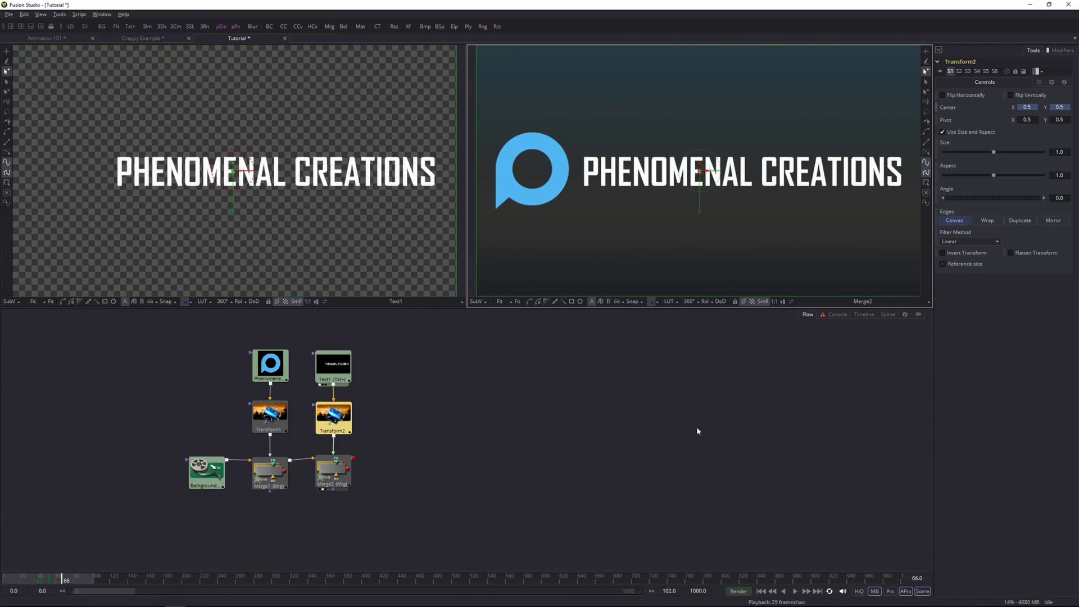
Smooth the text movement's keyframes in the Spline editor and stretch a curve handle to ease the motion.
{"action": "left_click", "coordinate": [887, 315]}
{"action": "left_click_drag", "start_coordinate": [209, 382], "coordinate": [264, 520]}
{"action": "scroll", "coordinate": [360, 394], "scroll_direction": "up", "scroll_amount": 5}
{"action": "key", "text": "shift+s"}
{"action": "left_click_drag", "start_coordinate": [501, 385], "coordinate": [529, 385]}
Return to the node flow and play back the complete logo and text animation.
{"action": "key", "text": "space"}
{"action": "key", "text": "F5"}
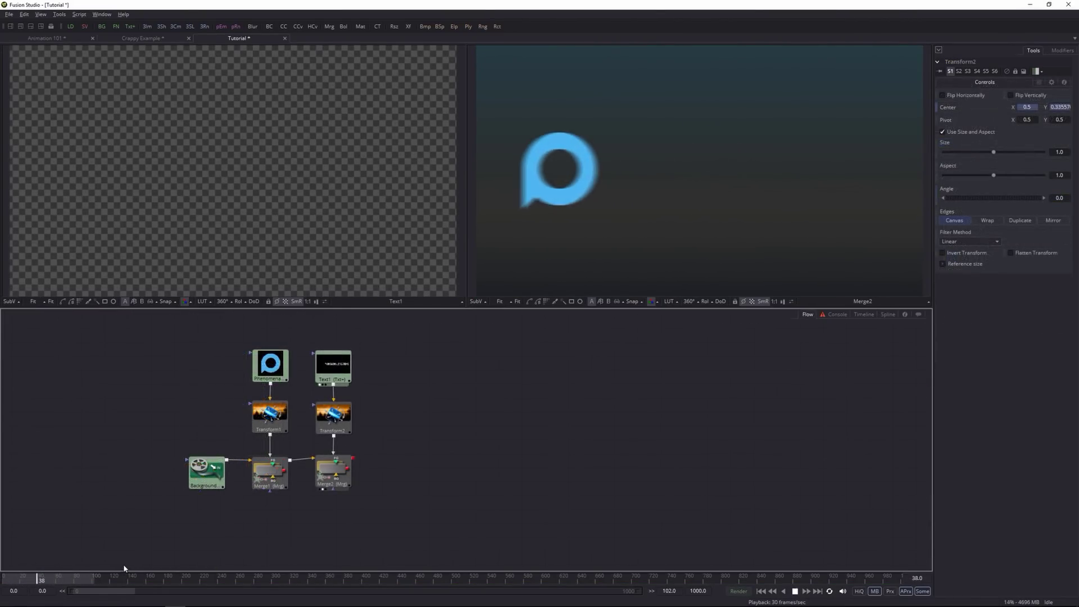
{"action": "key", "text": "space"}
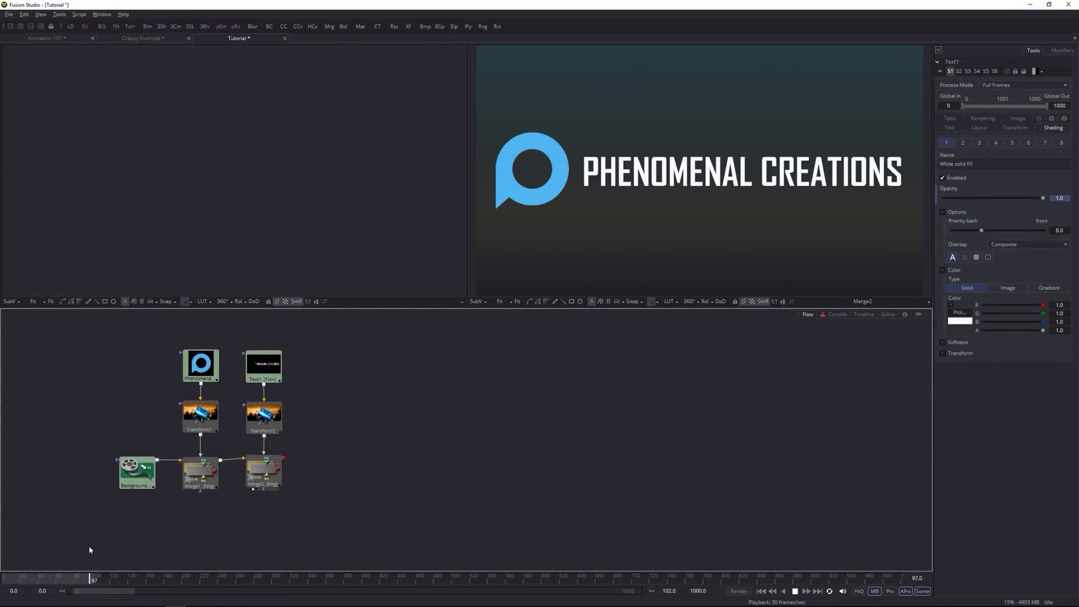
{"action": "key", "text": "space"}
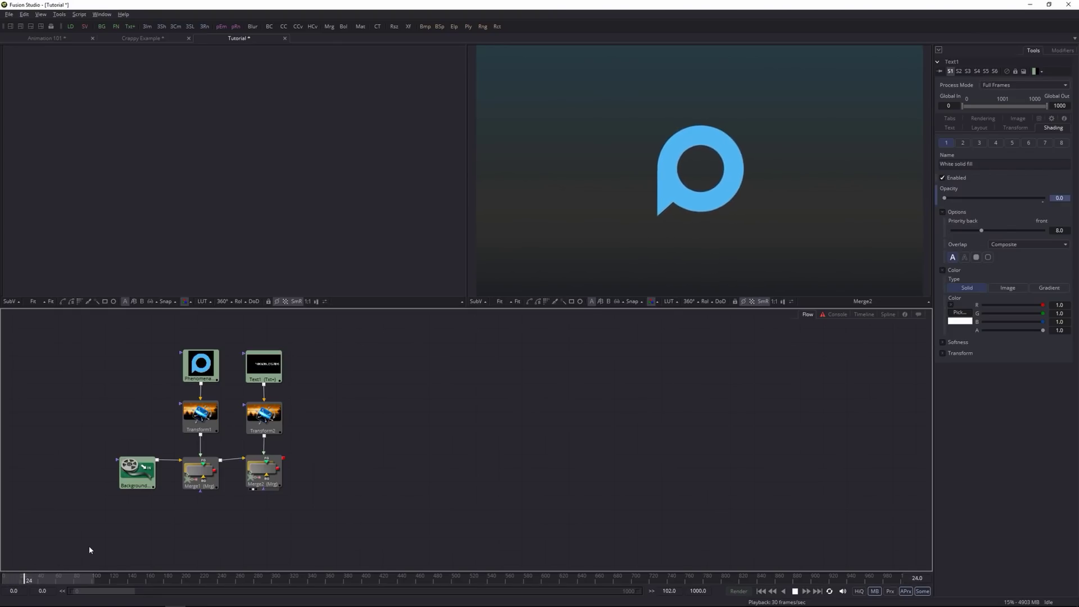